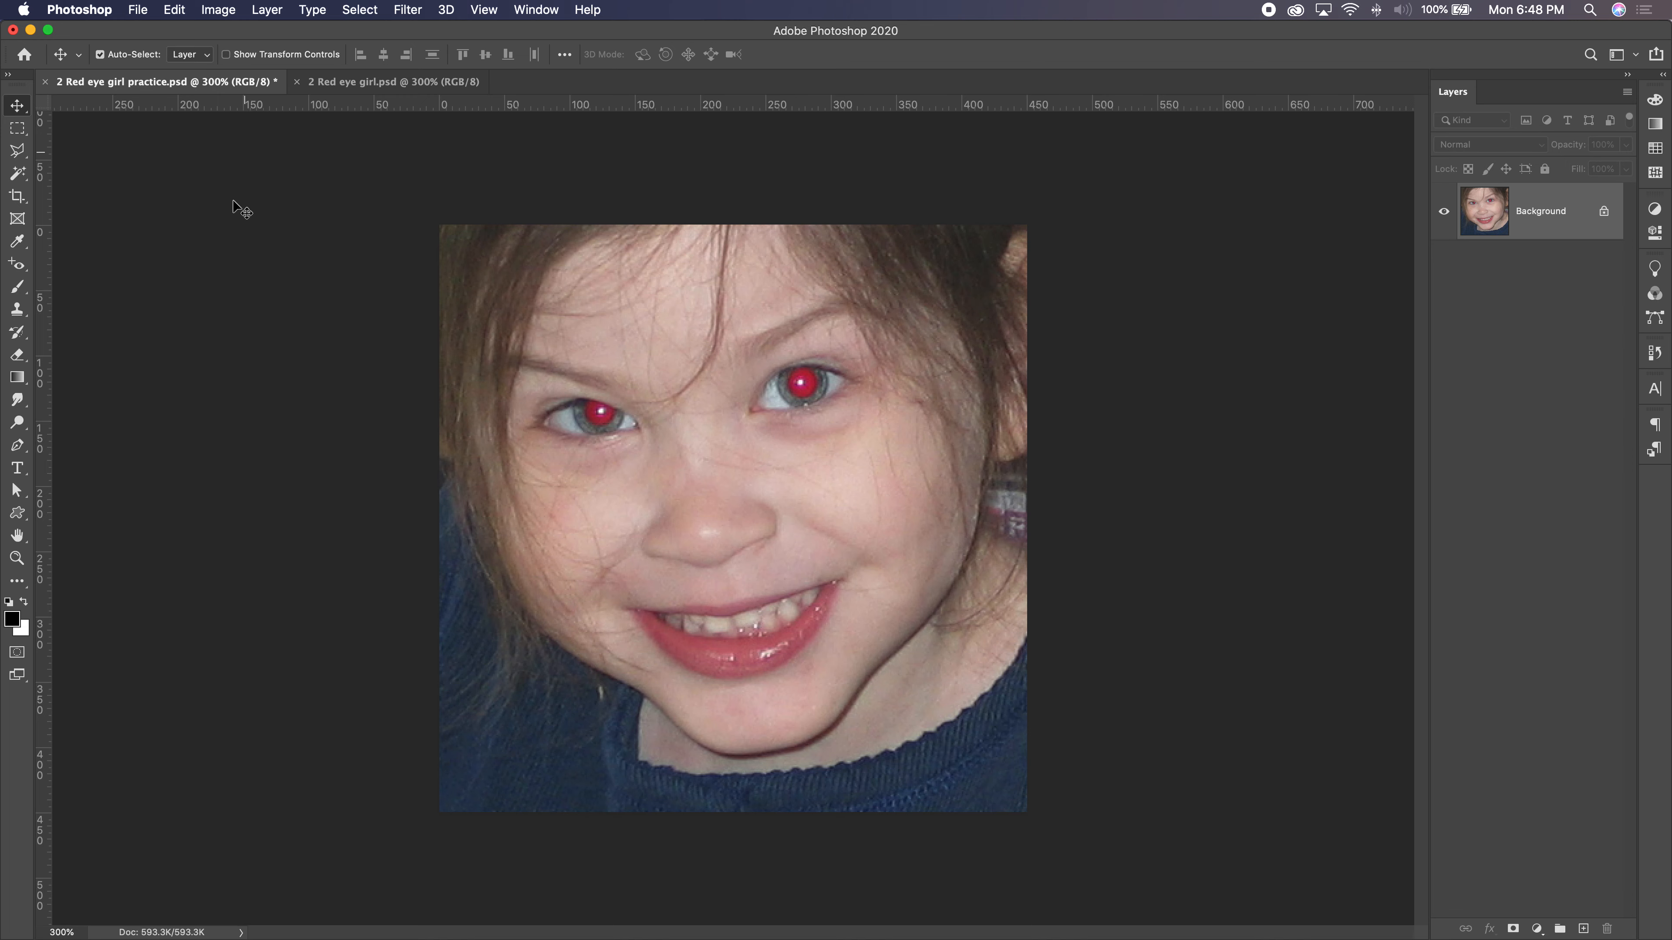
Step: Set the Red Eye tool's darken amount to 100% and duplicate the Background layer
left_click(18, 263)
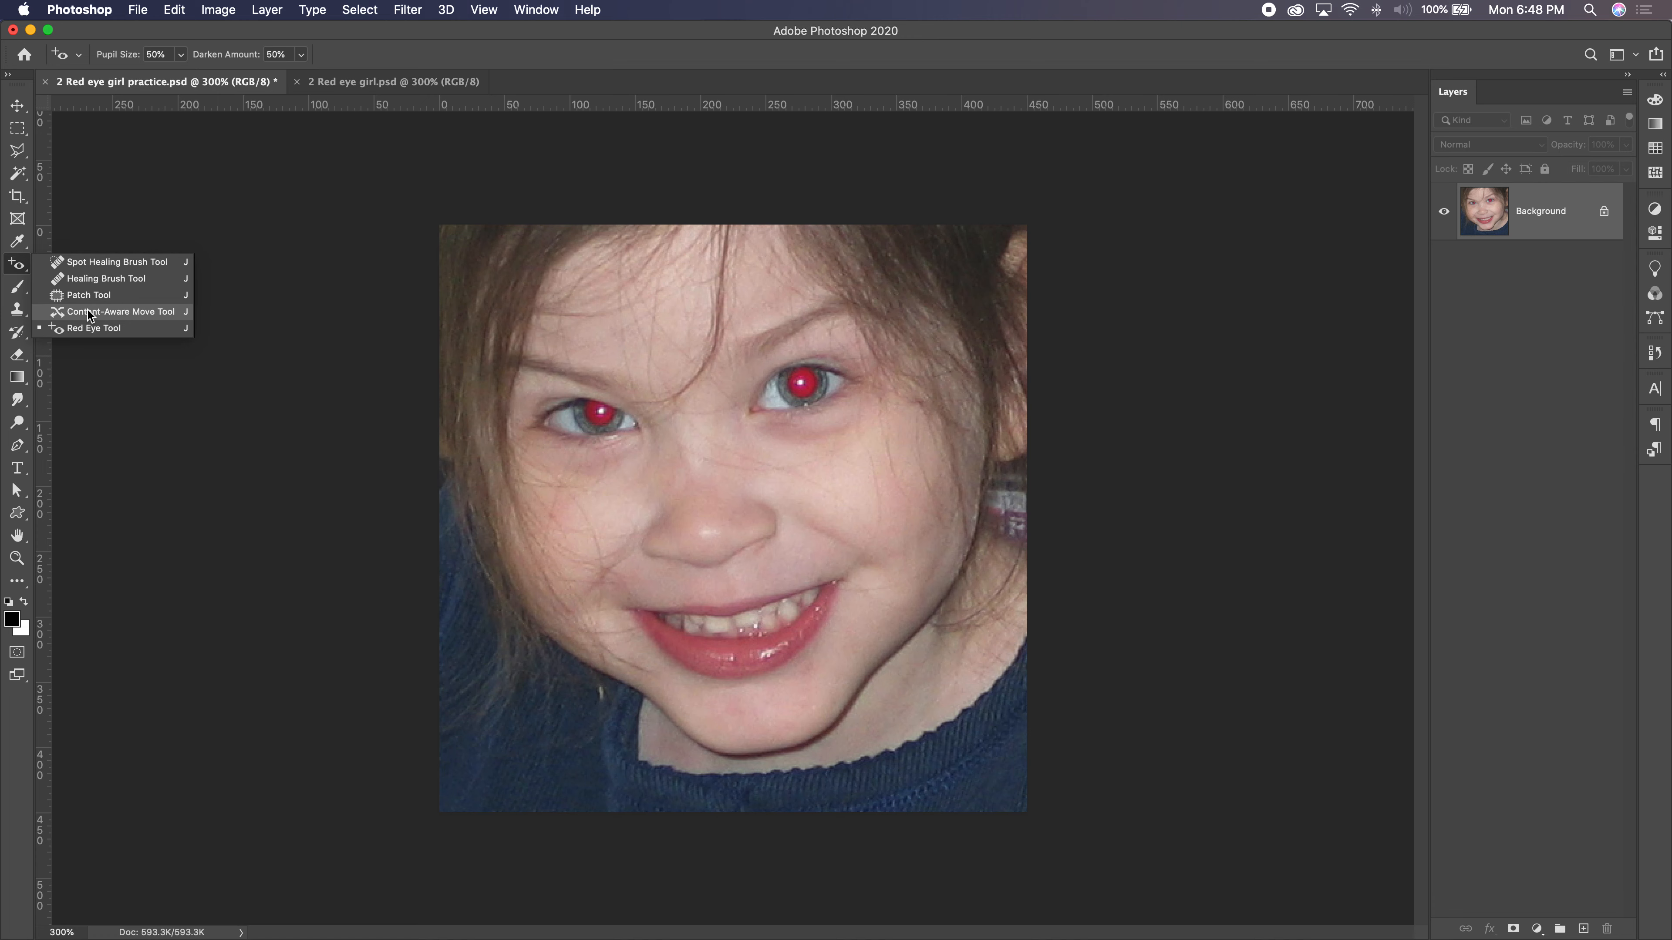
left_click(86, 328)
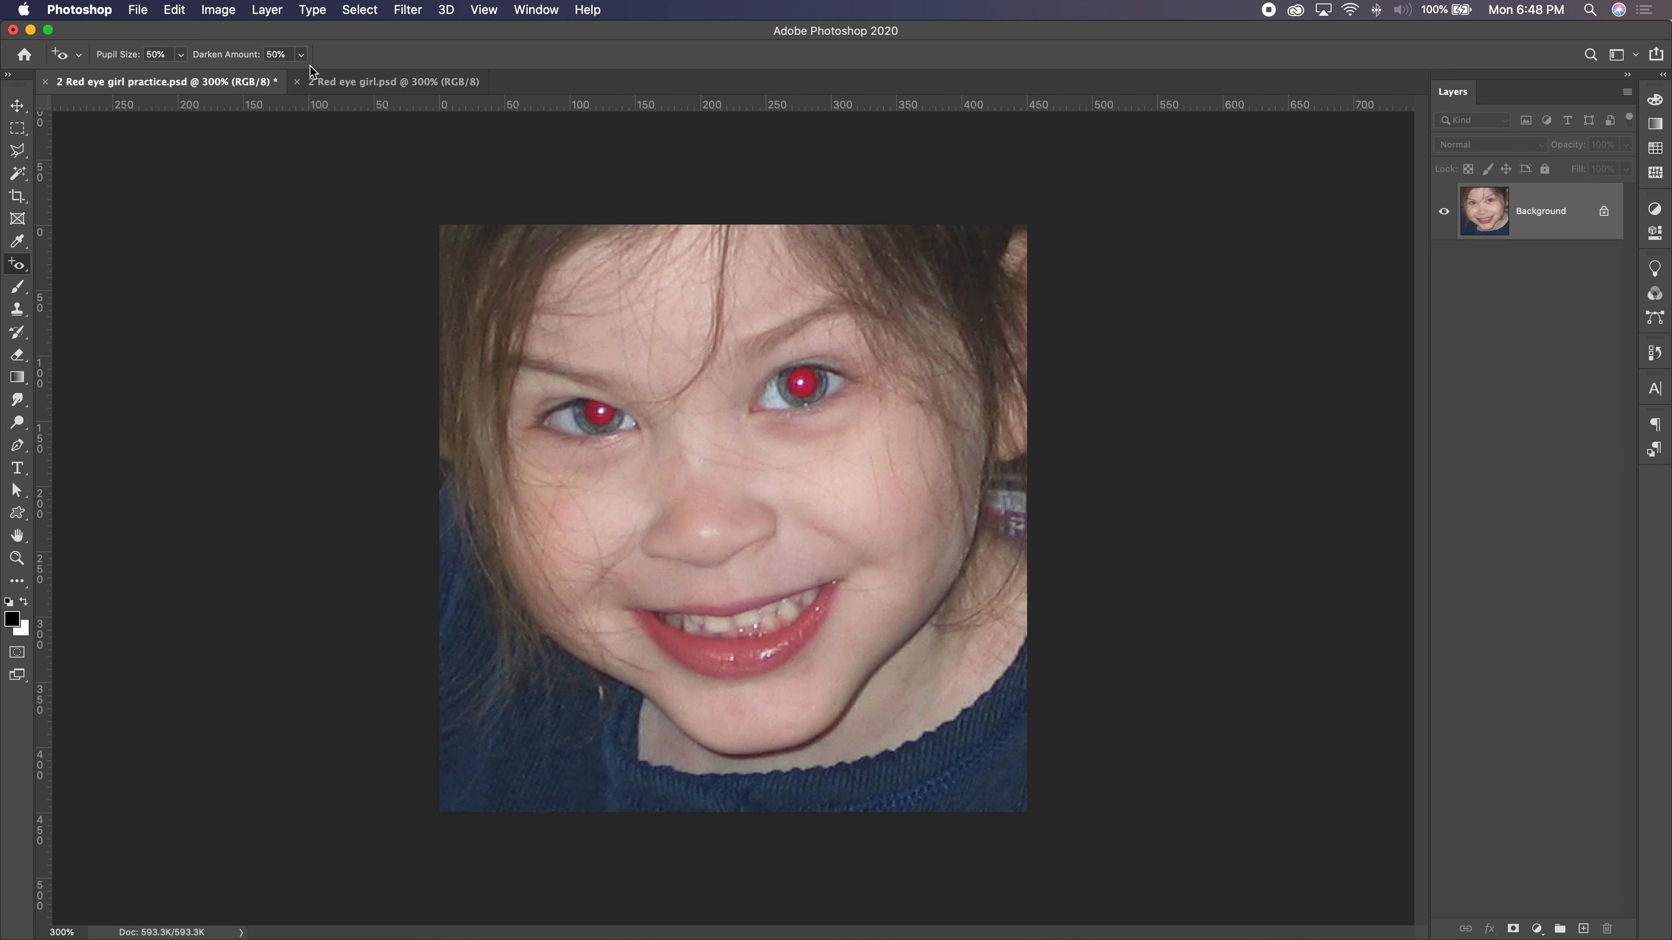
left_click(301, 54)
left_click_drag(300, 74, 341, 75)
left_click(301, 57)
left_click_drag(1530, 221, 1583, 927)
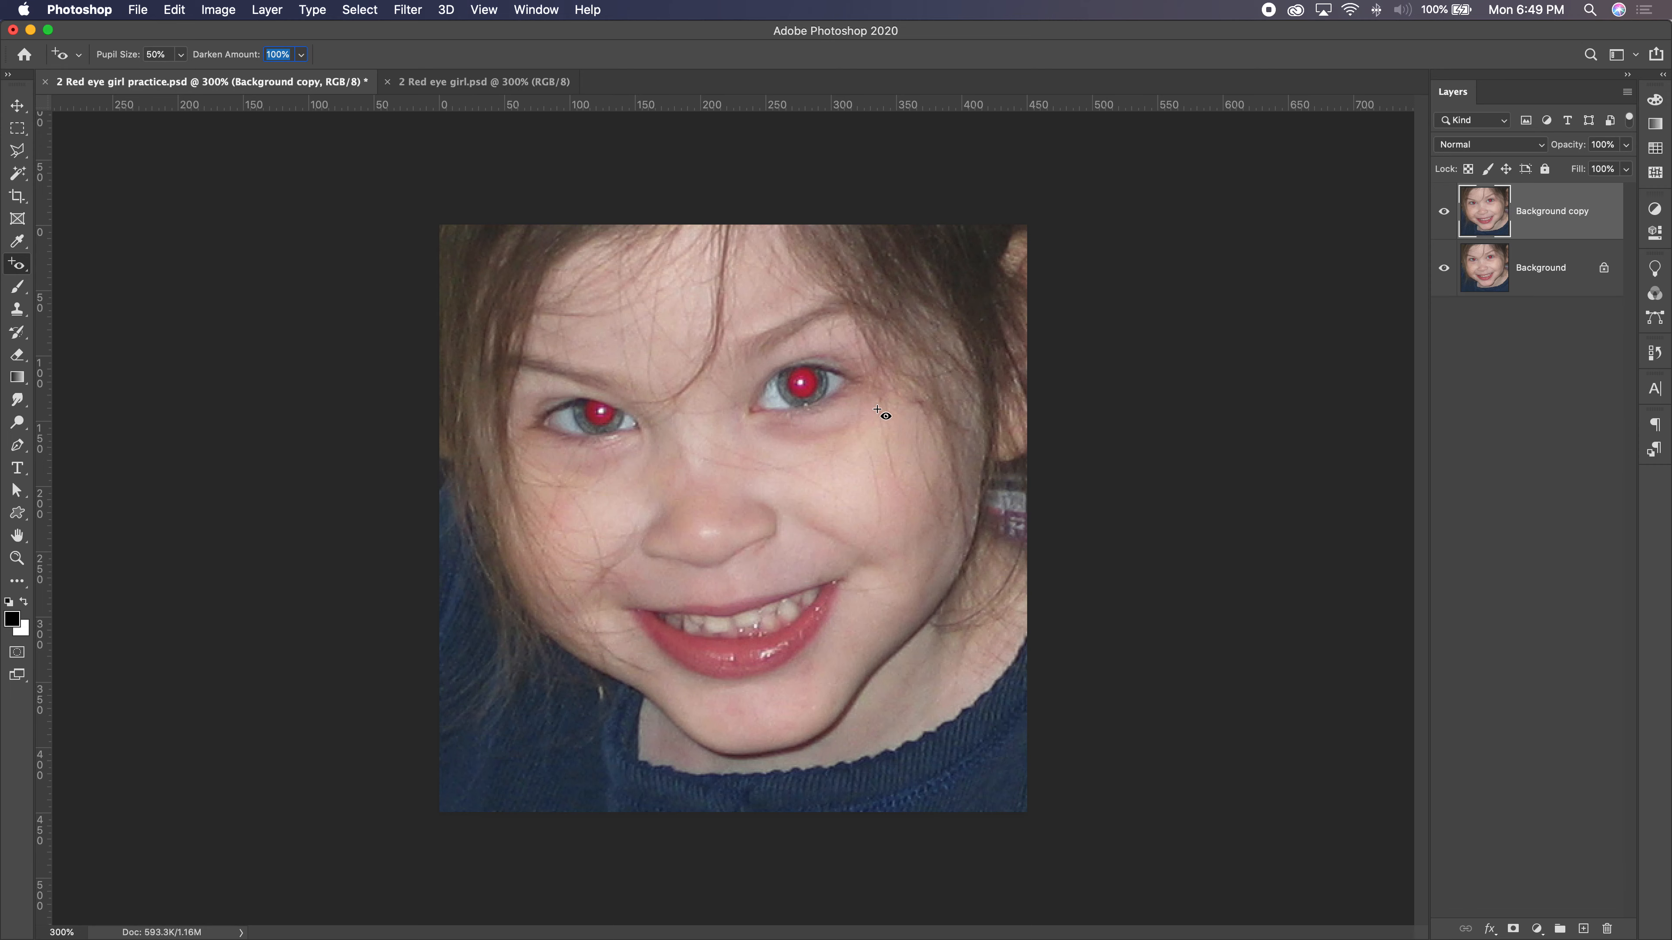
Step: Try the Red Eye tool on both pupils at 50% pupil size, compare with the original layer, and undo the corrections
left_click(812, 388)
left_click(588, 416)
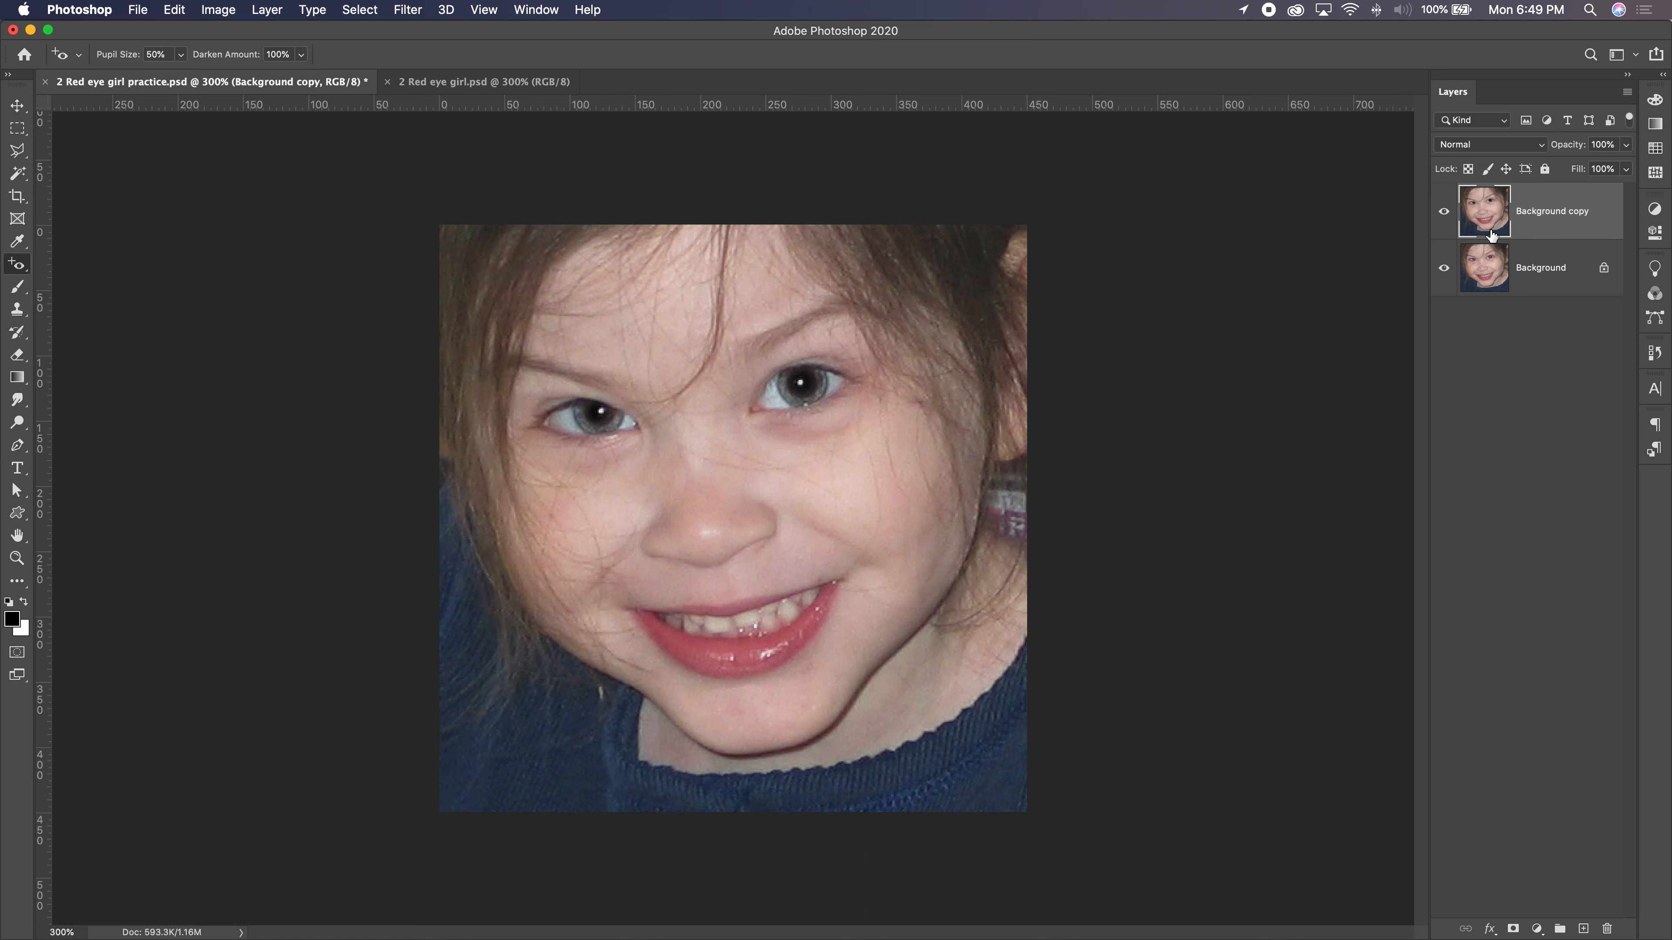
left_click(1445, 214)
left_click(1444, 214)
left_click(1444, 214)
left_click(1444, 214)
key("super+z")
key("super+z")
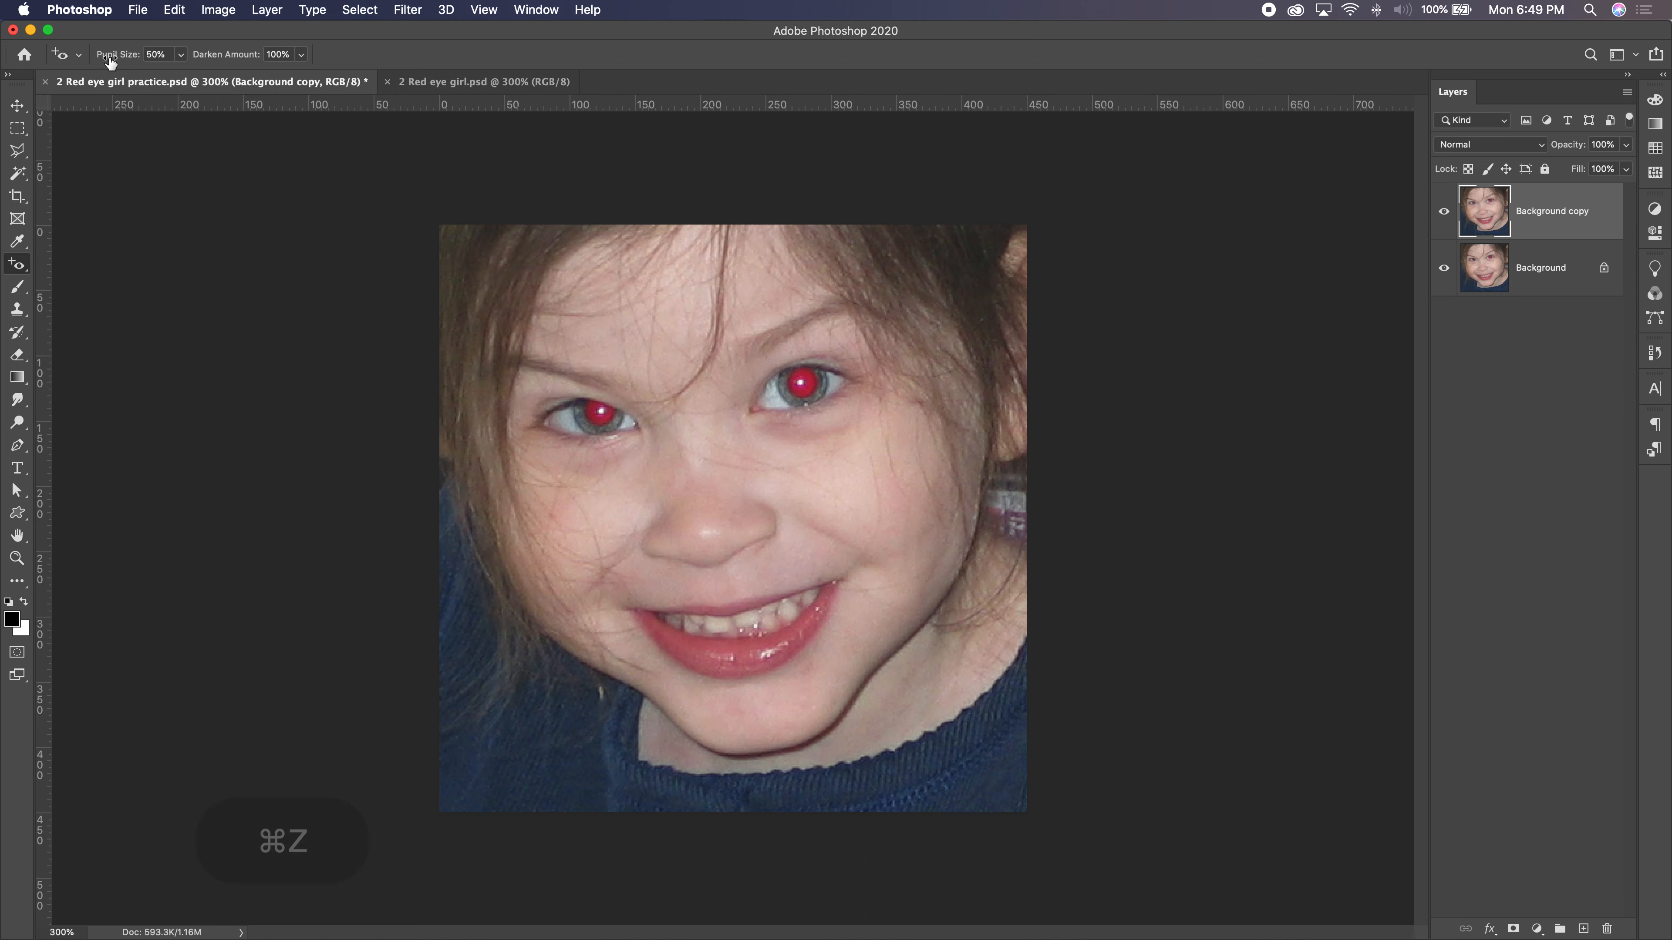
Step: Remove the red from both pupils at 60% pupil size and compare the result with the original layer
left_click_drag(168, 55, 135, 57)
key("shift+Up")
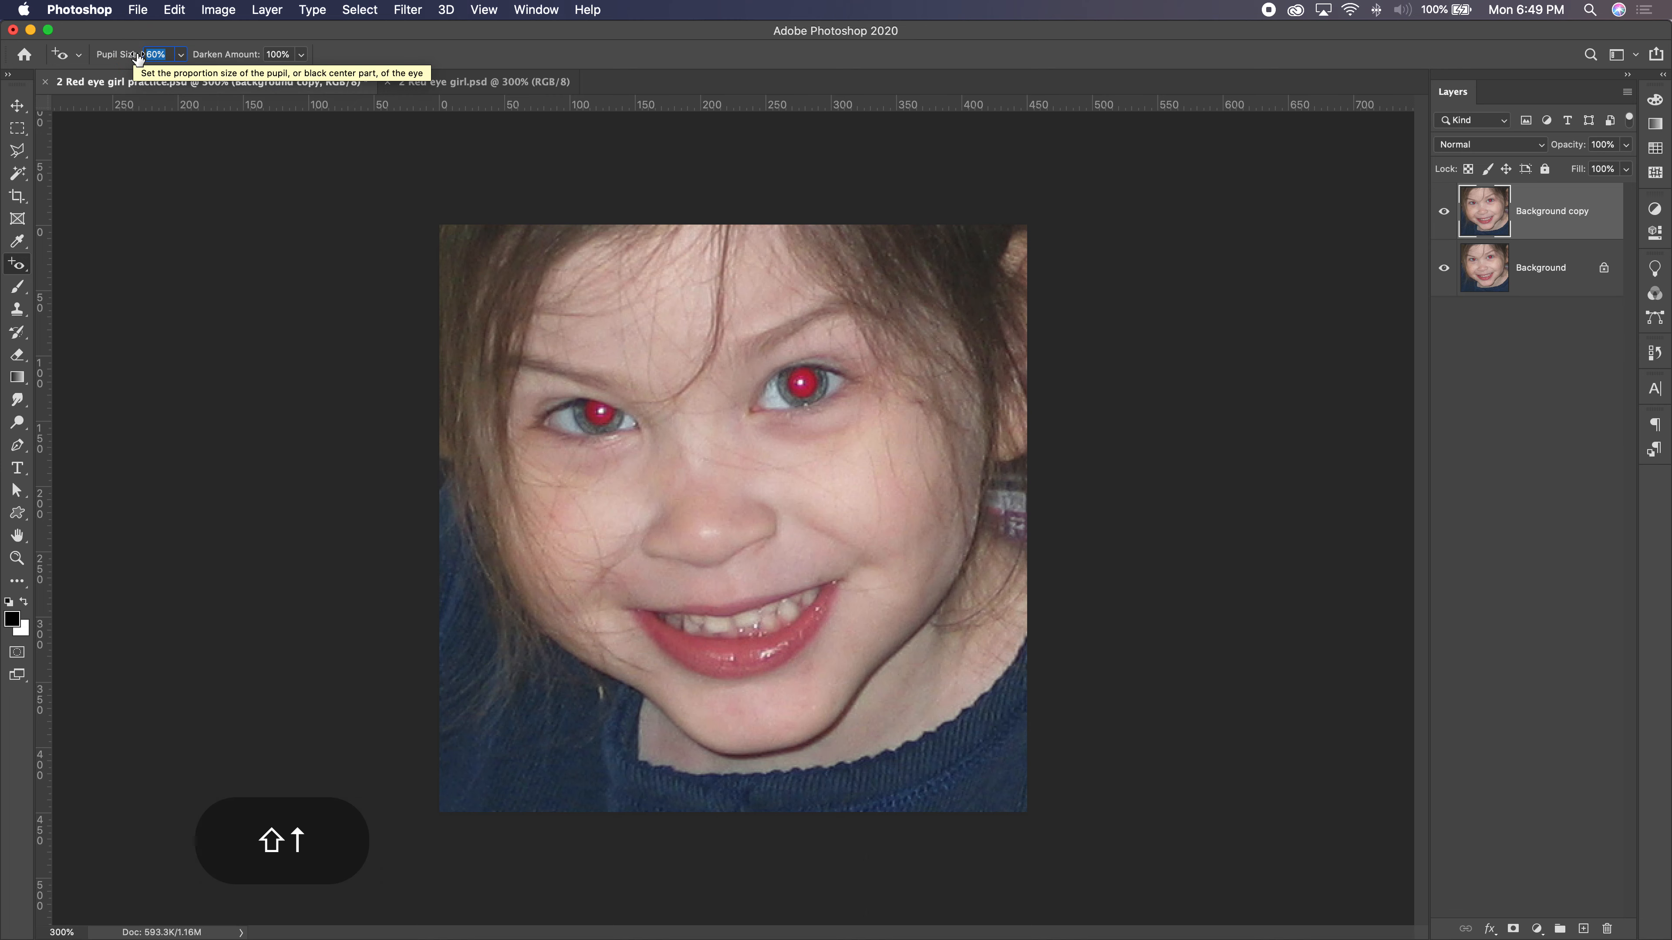
left_click(593, 413)
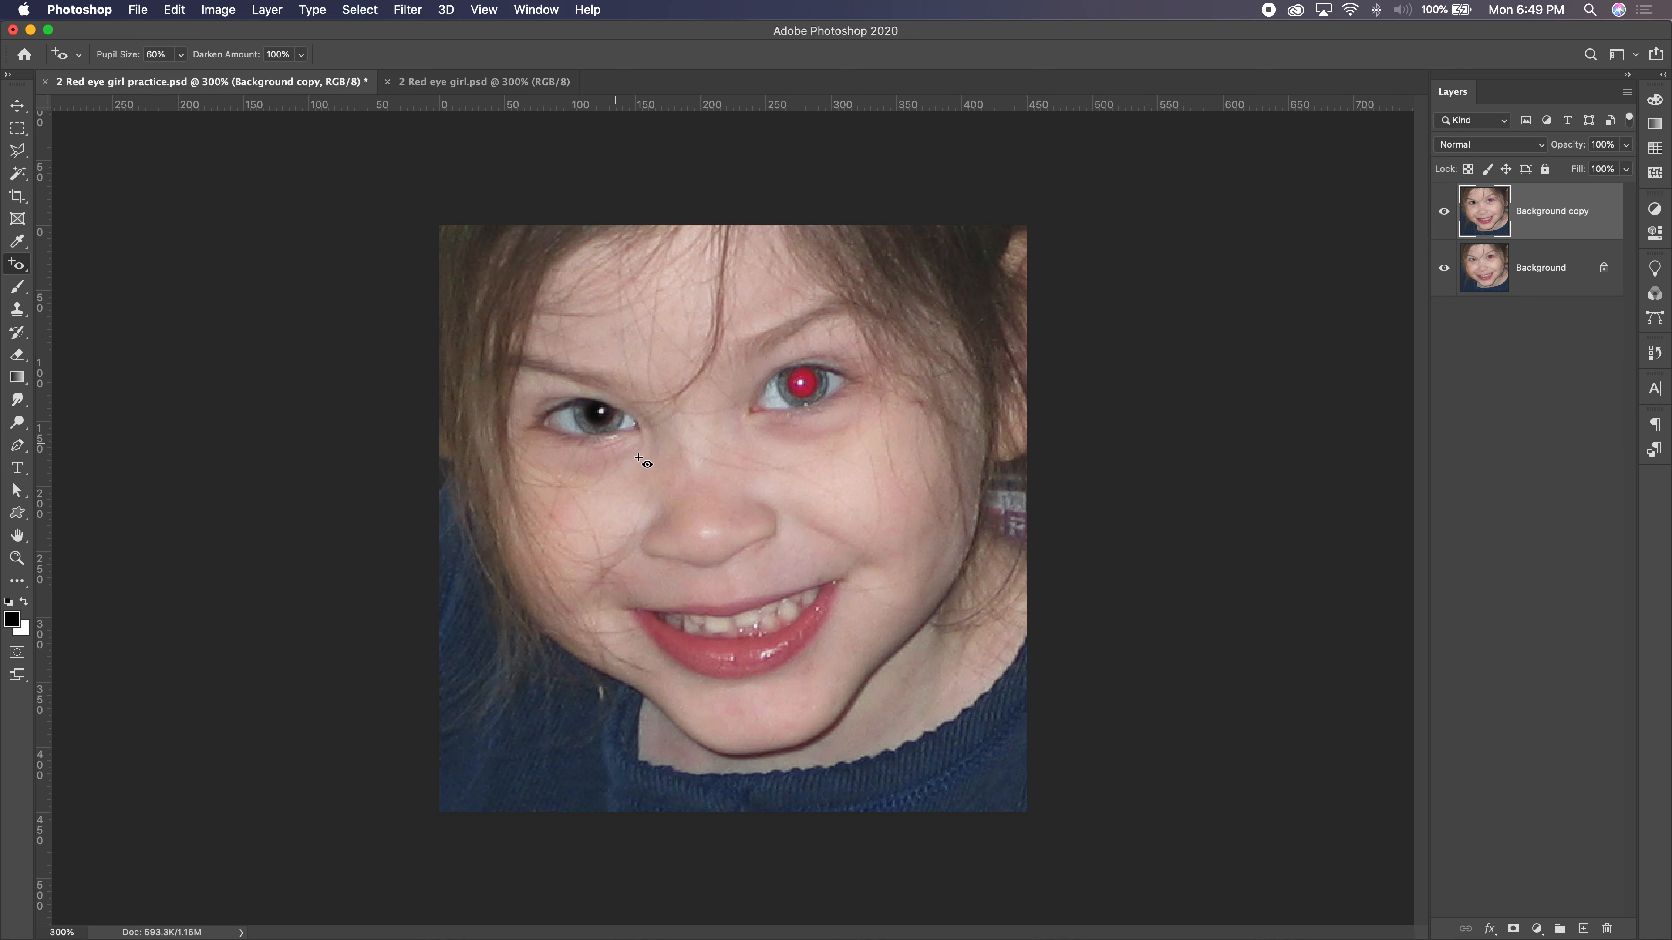
left_click(816, 404)
key("super+minus")
key("super+minus")
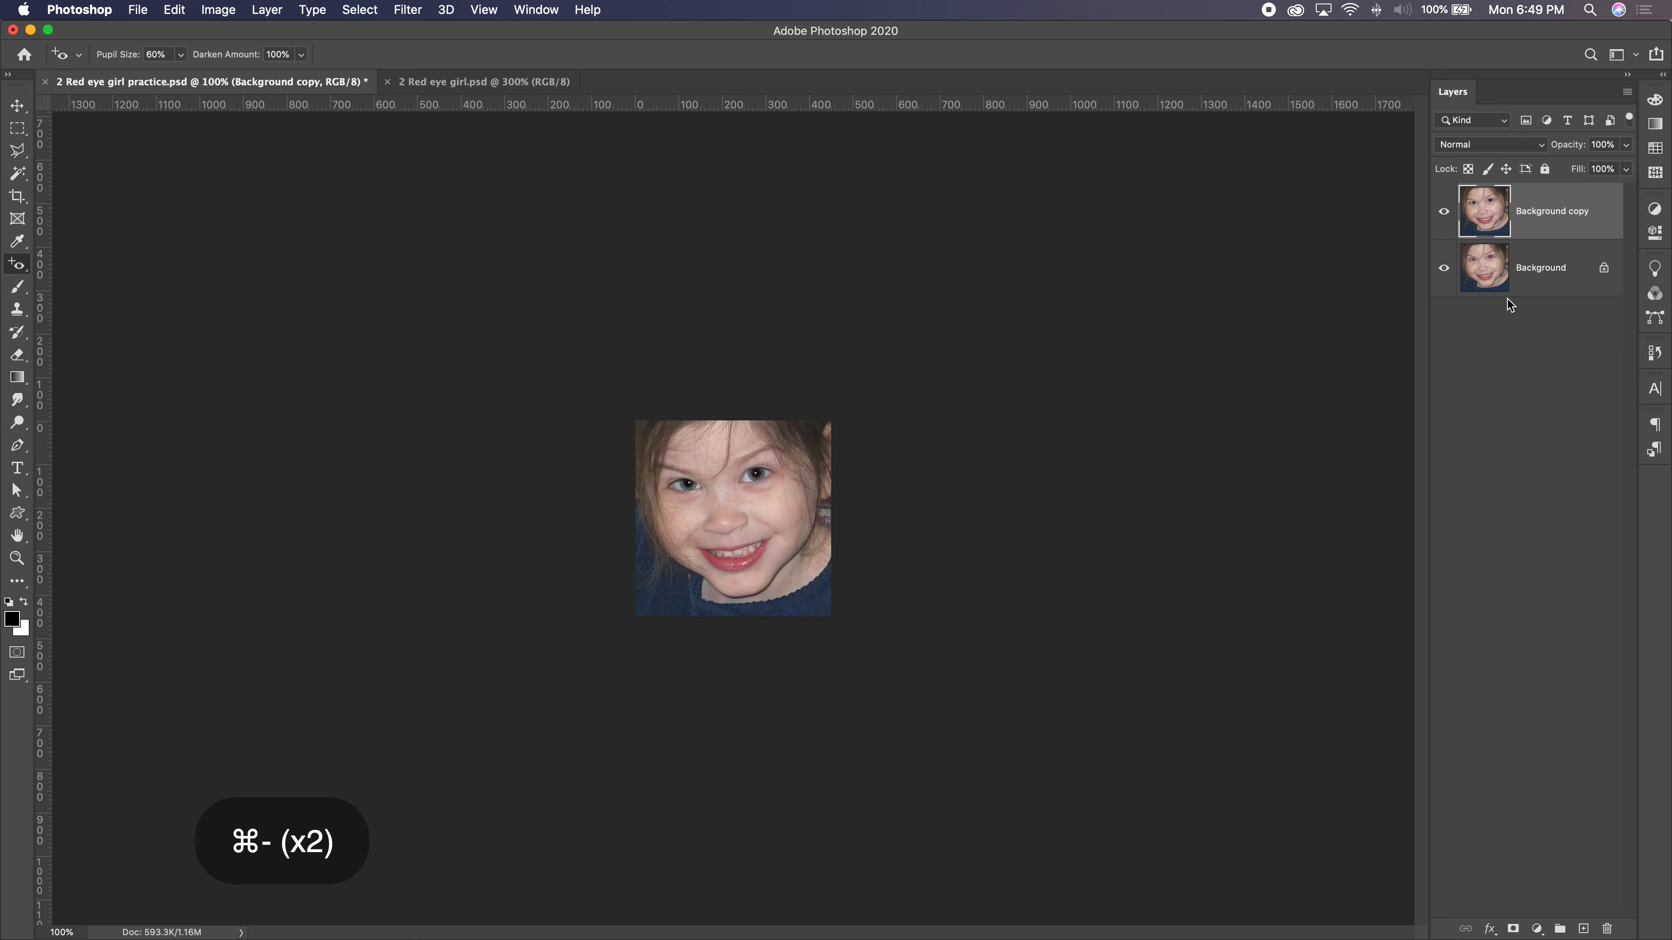
left_click(1444, 213)
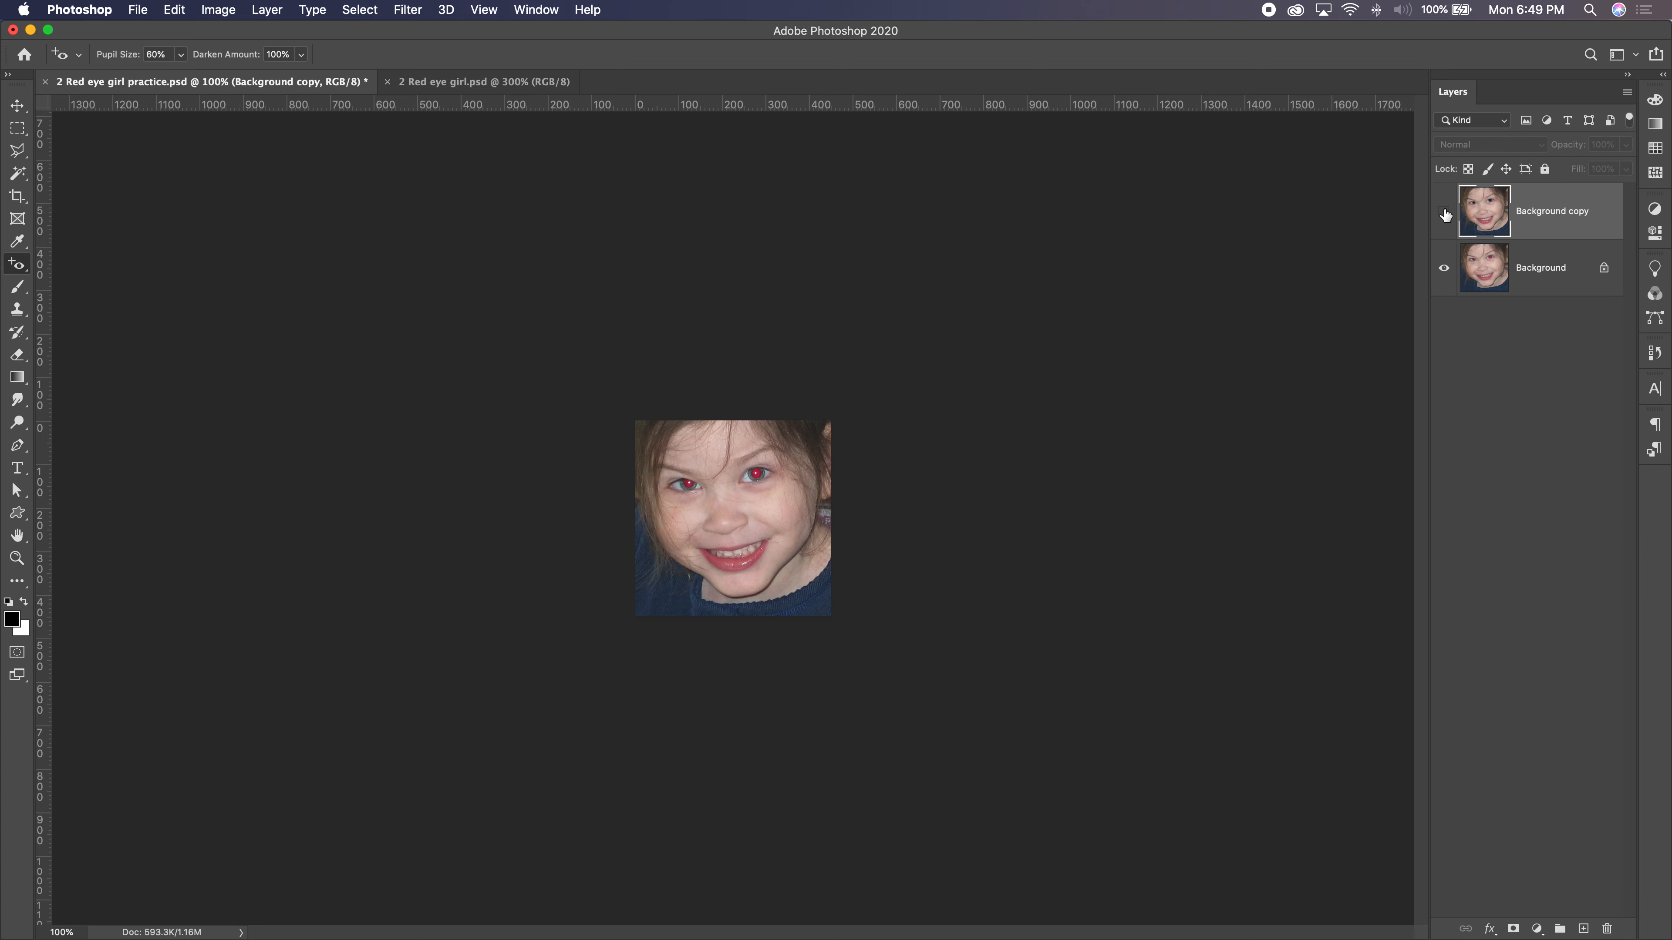
left_click(1444, 212)
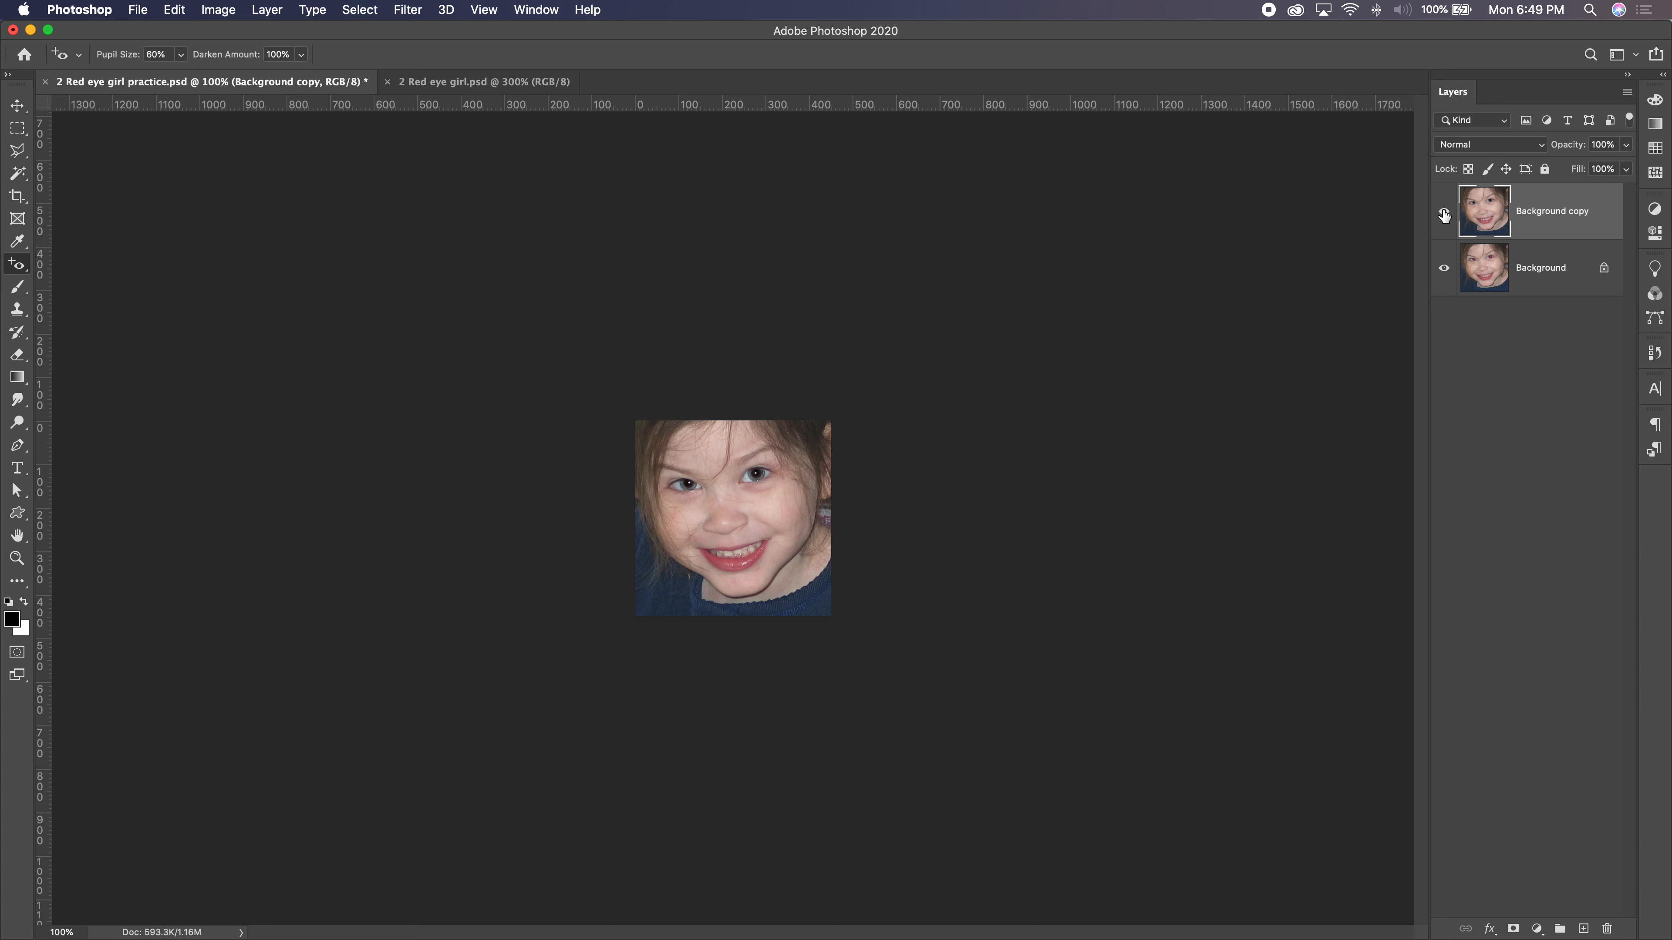
Step: Switch to the 2 Red eye girl.psd document and duplicate its Background layer
left_click(512, 91)
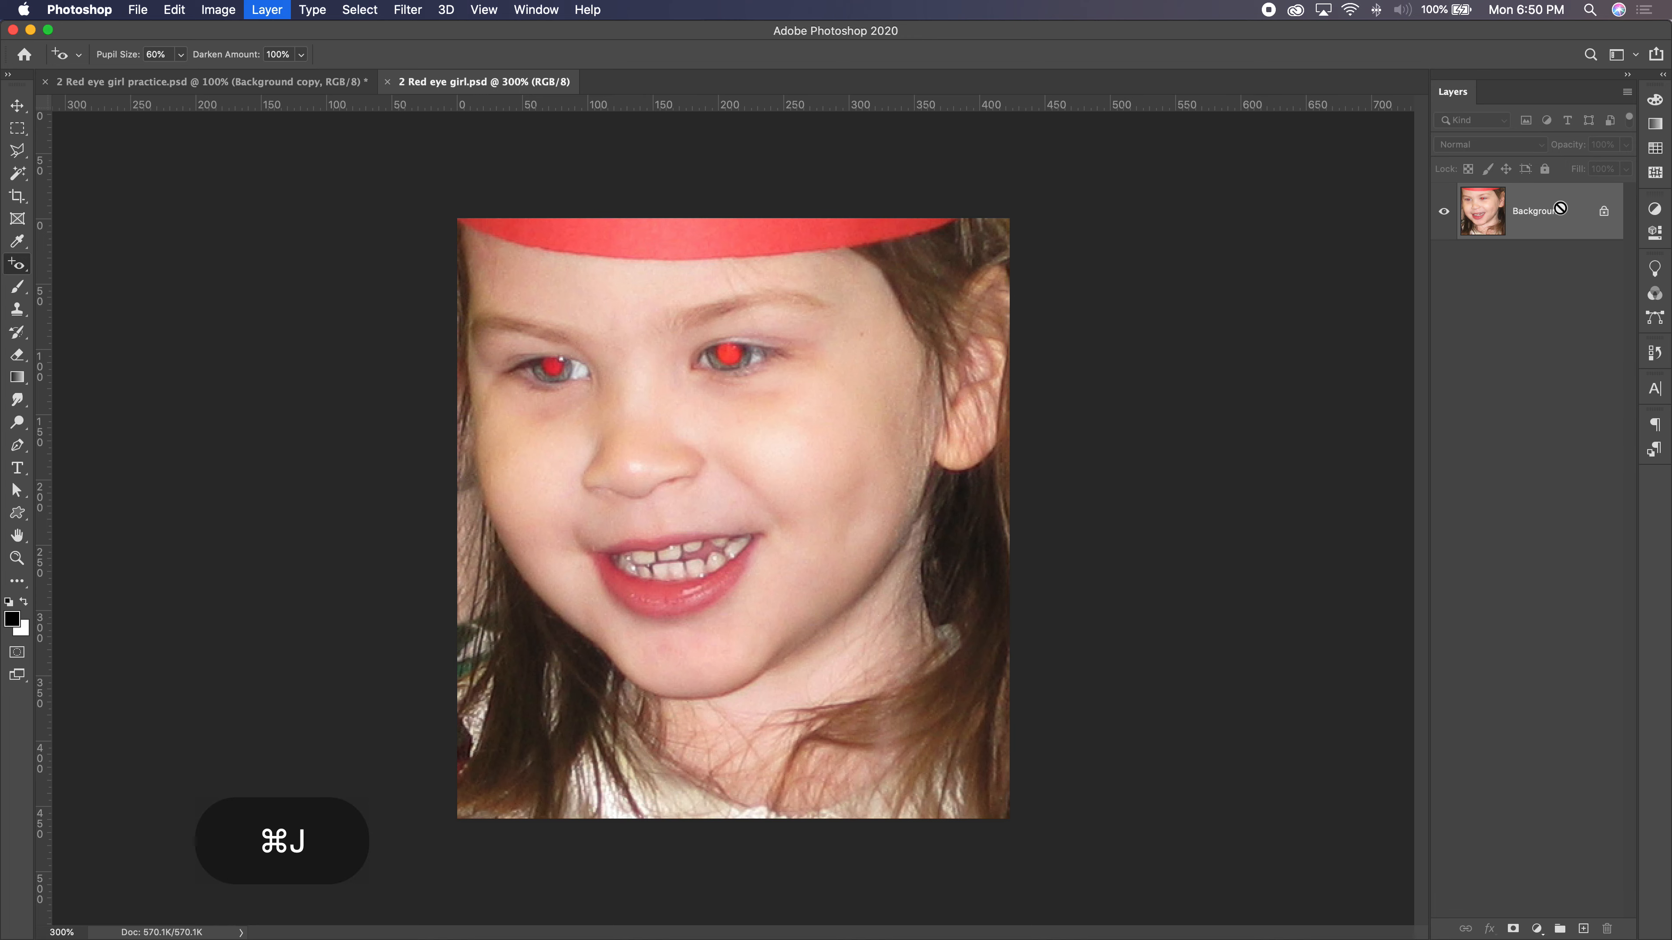
key("super+j")
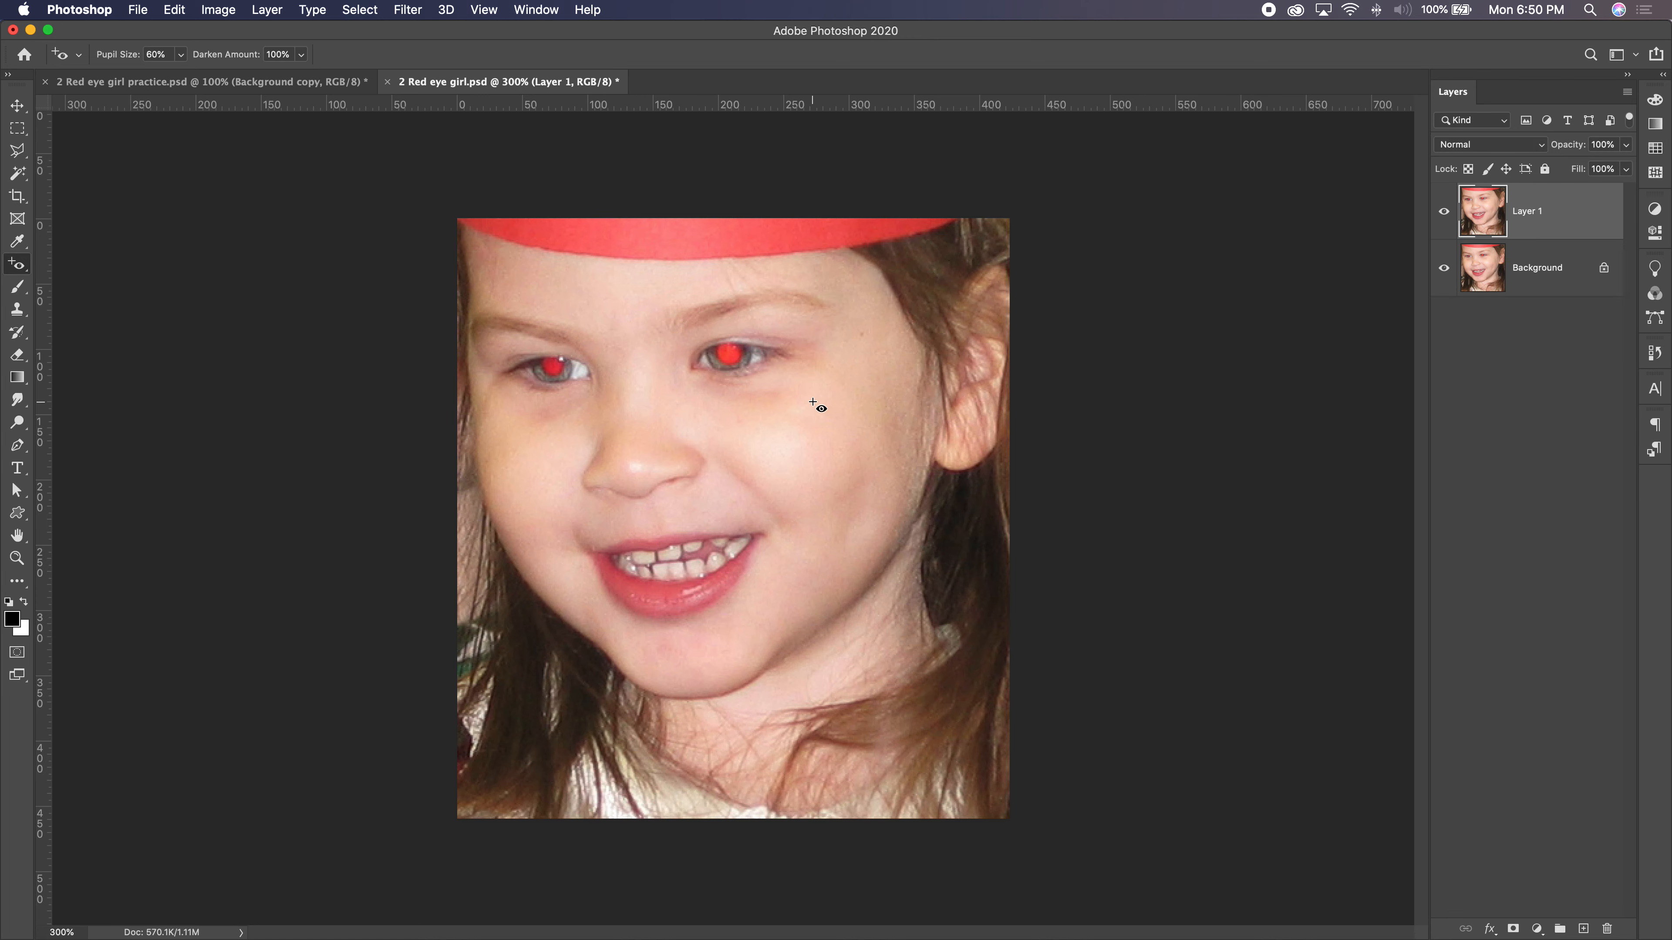
Step: Try the Red Eye tool on both pupils at 60% pupil size and undo the corrections
left_click(727, 357)
left_click(553, 369)
key("super+z")
key("super+z")
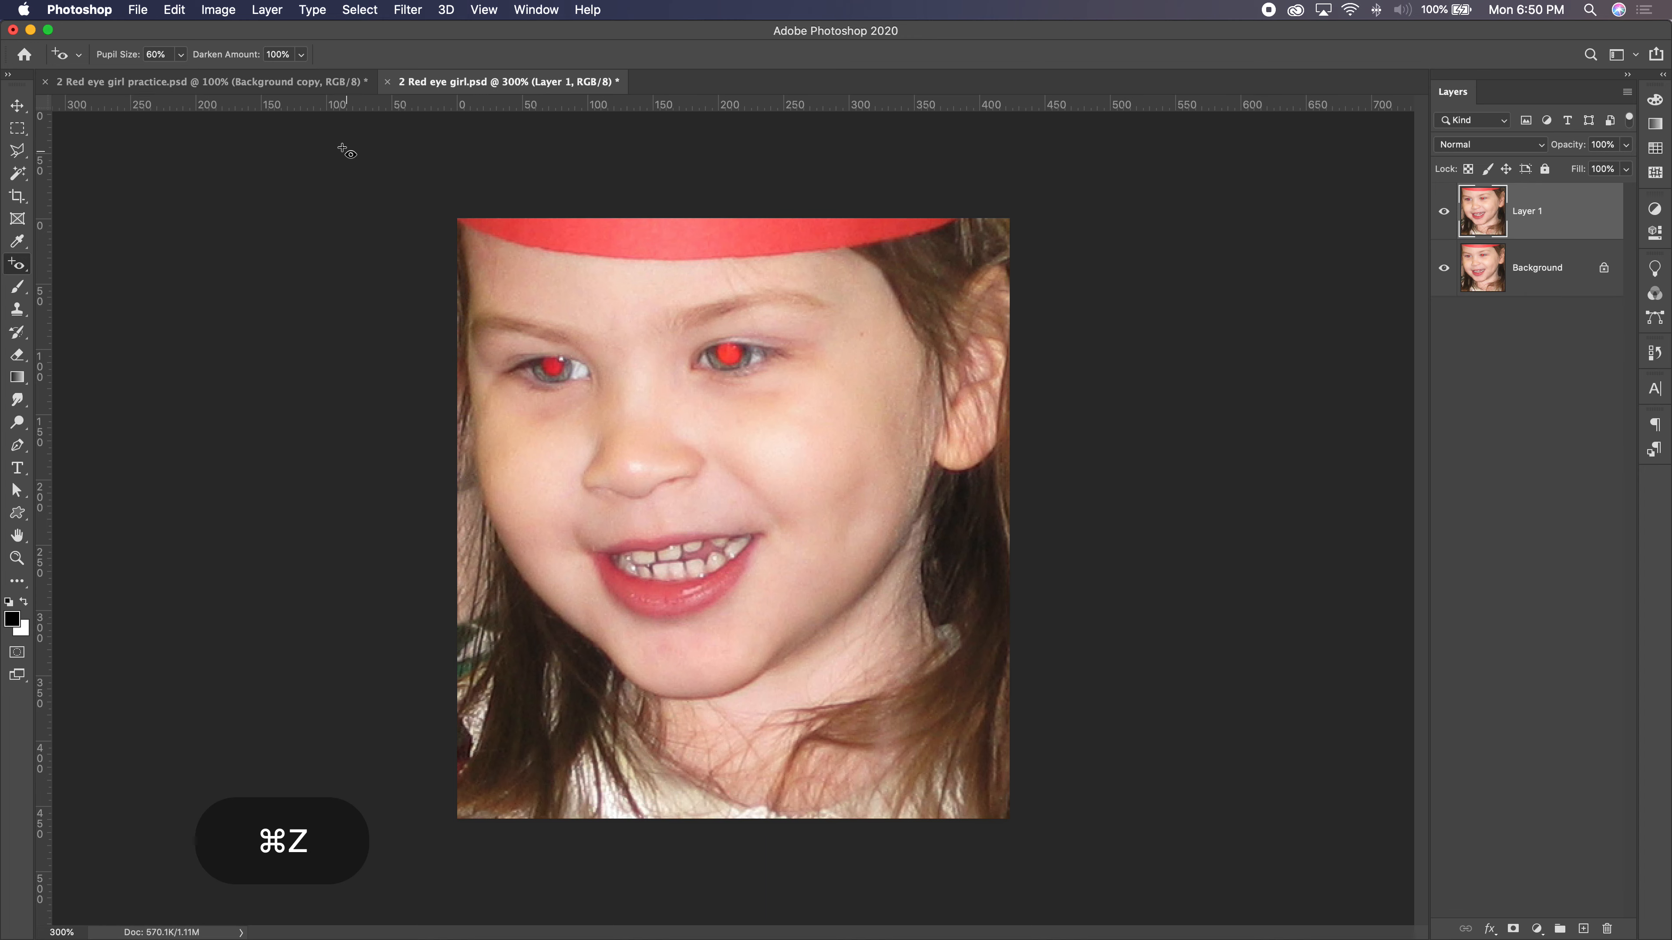
Step: Set the pupil size to 70% and, after undoing a trial on both pupils, remove the red from the girl's right eye
left_click(124, 52)
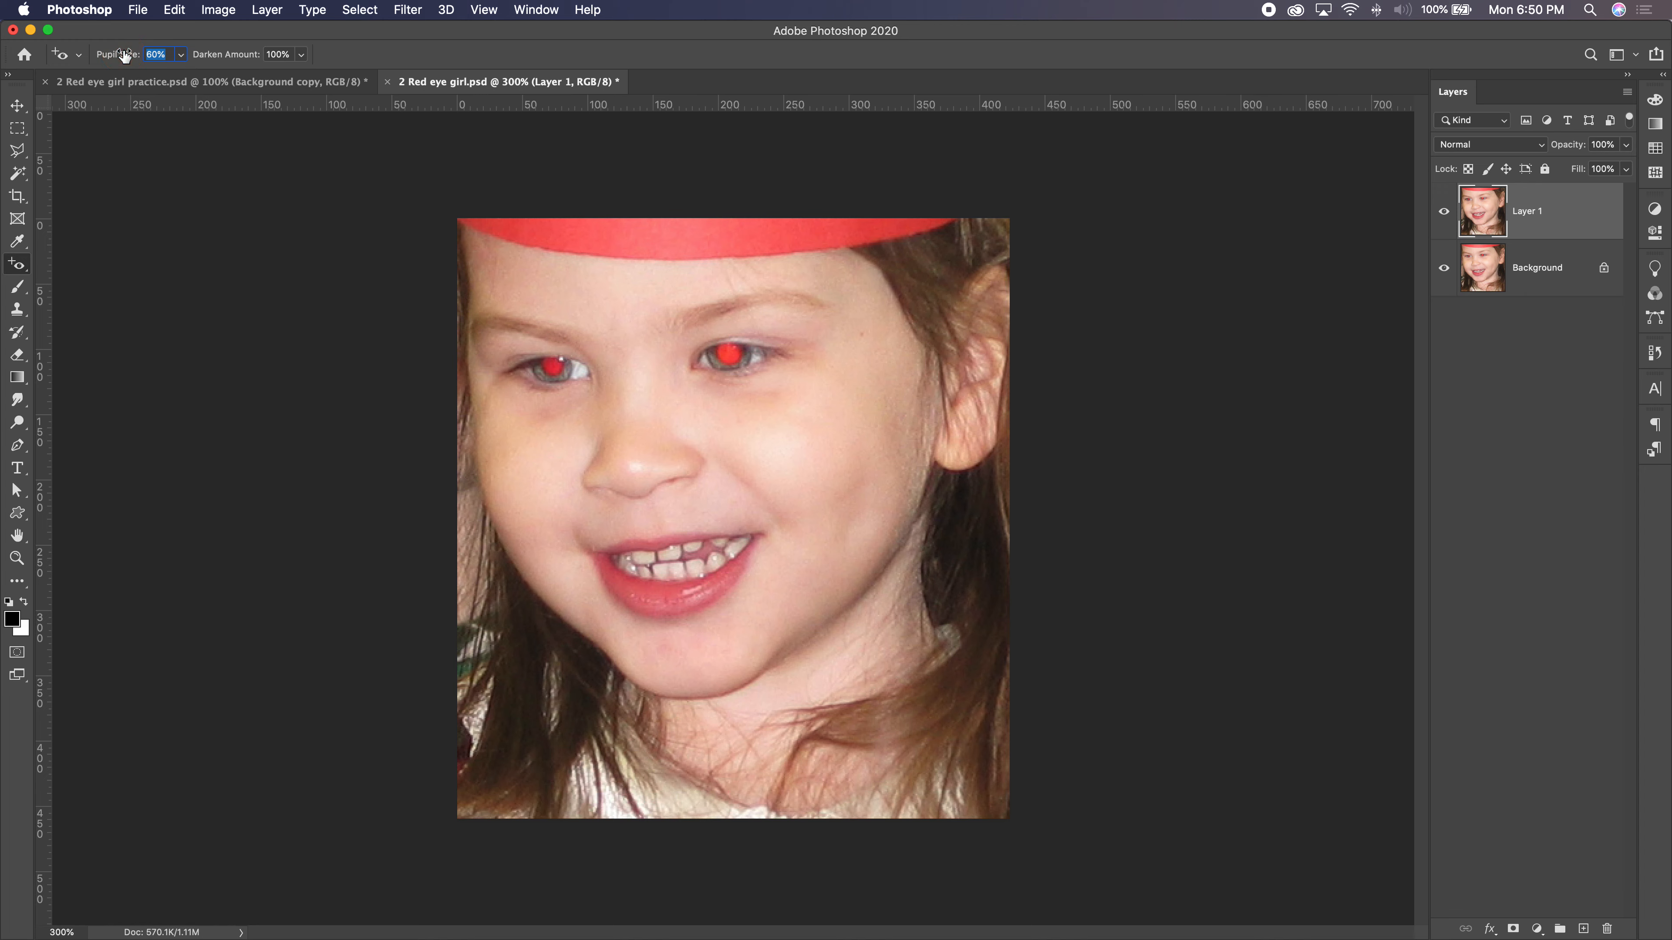
key("shift+Up")
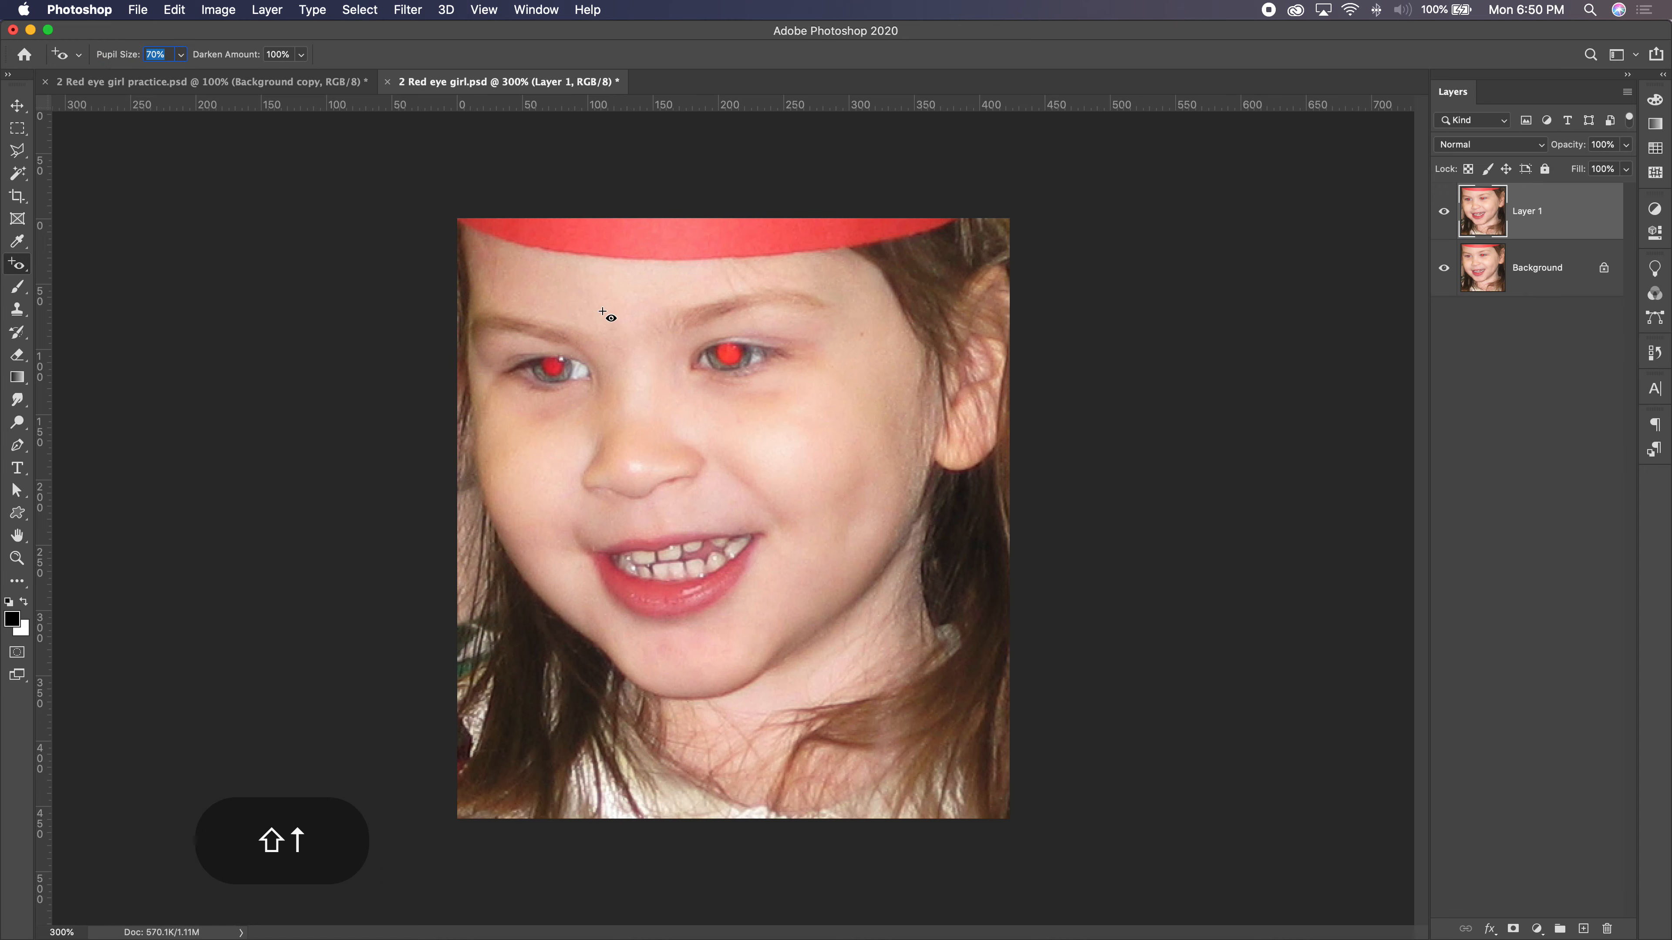
left_click(729, 356)
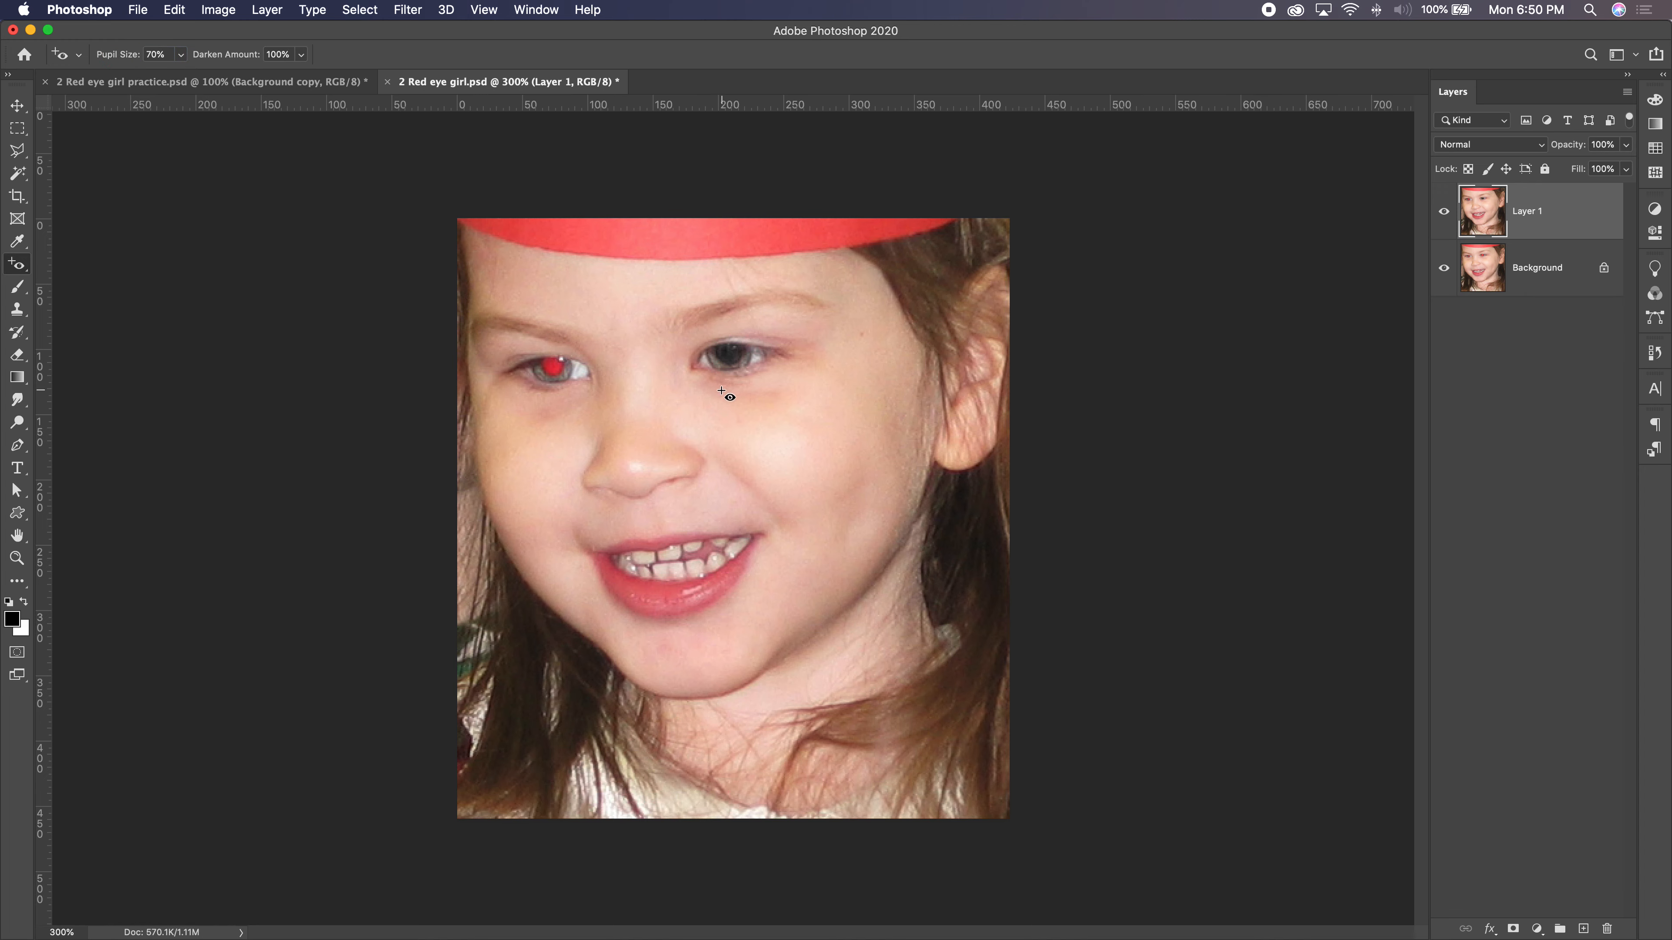
left_click(556, 367)
key("super+z")
key("super+z")
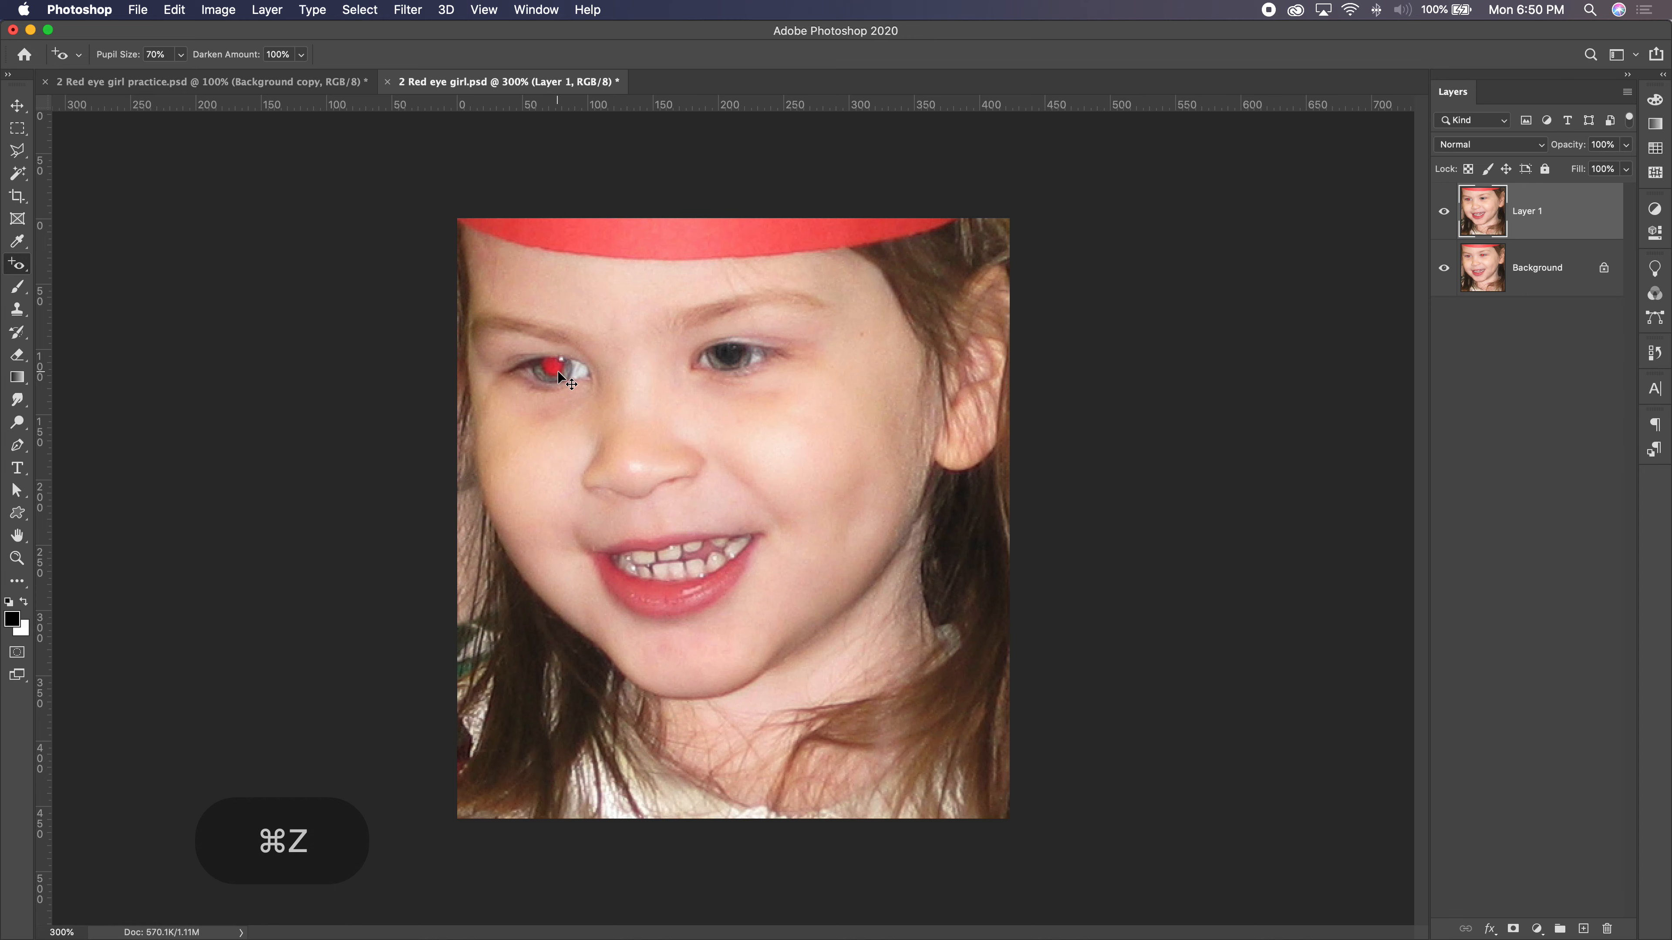
left_click(558, 370)
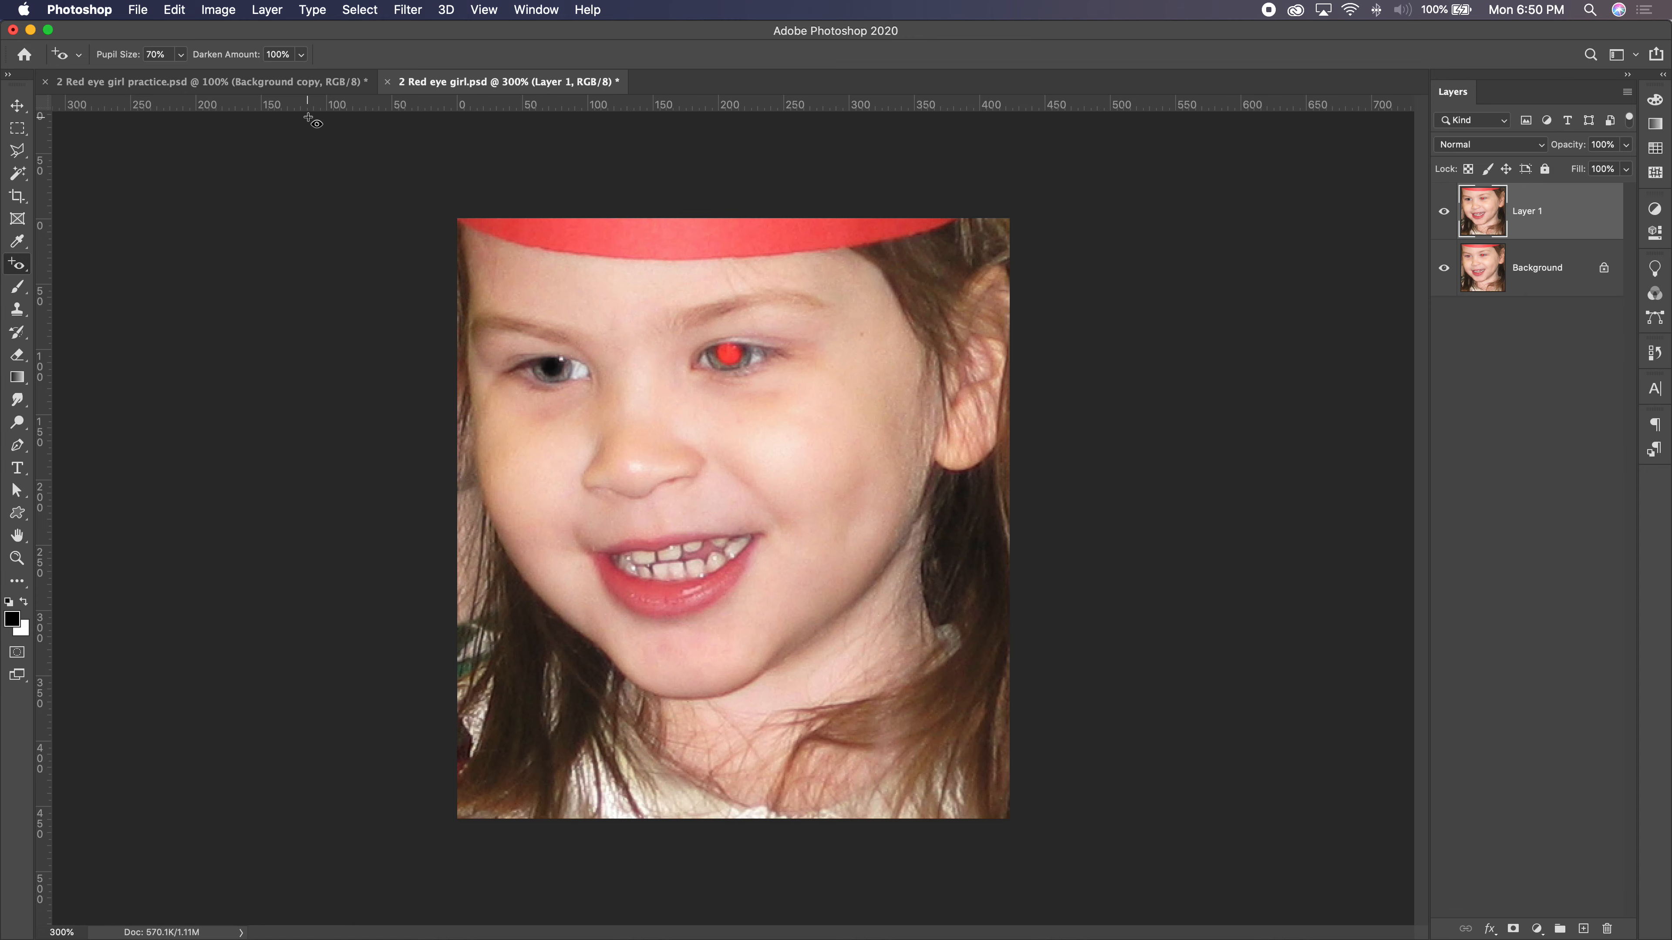
Step: Try the Red Eye tool on the girl's left eye at 100% pupil size and undo the correction
left_click(180, 54)
left_click_drag(181, 74, 230, 78)
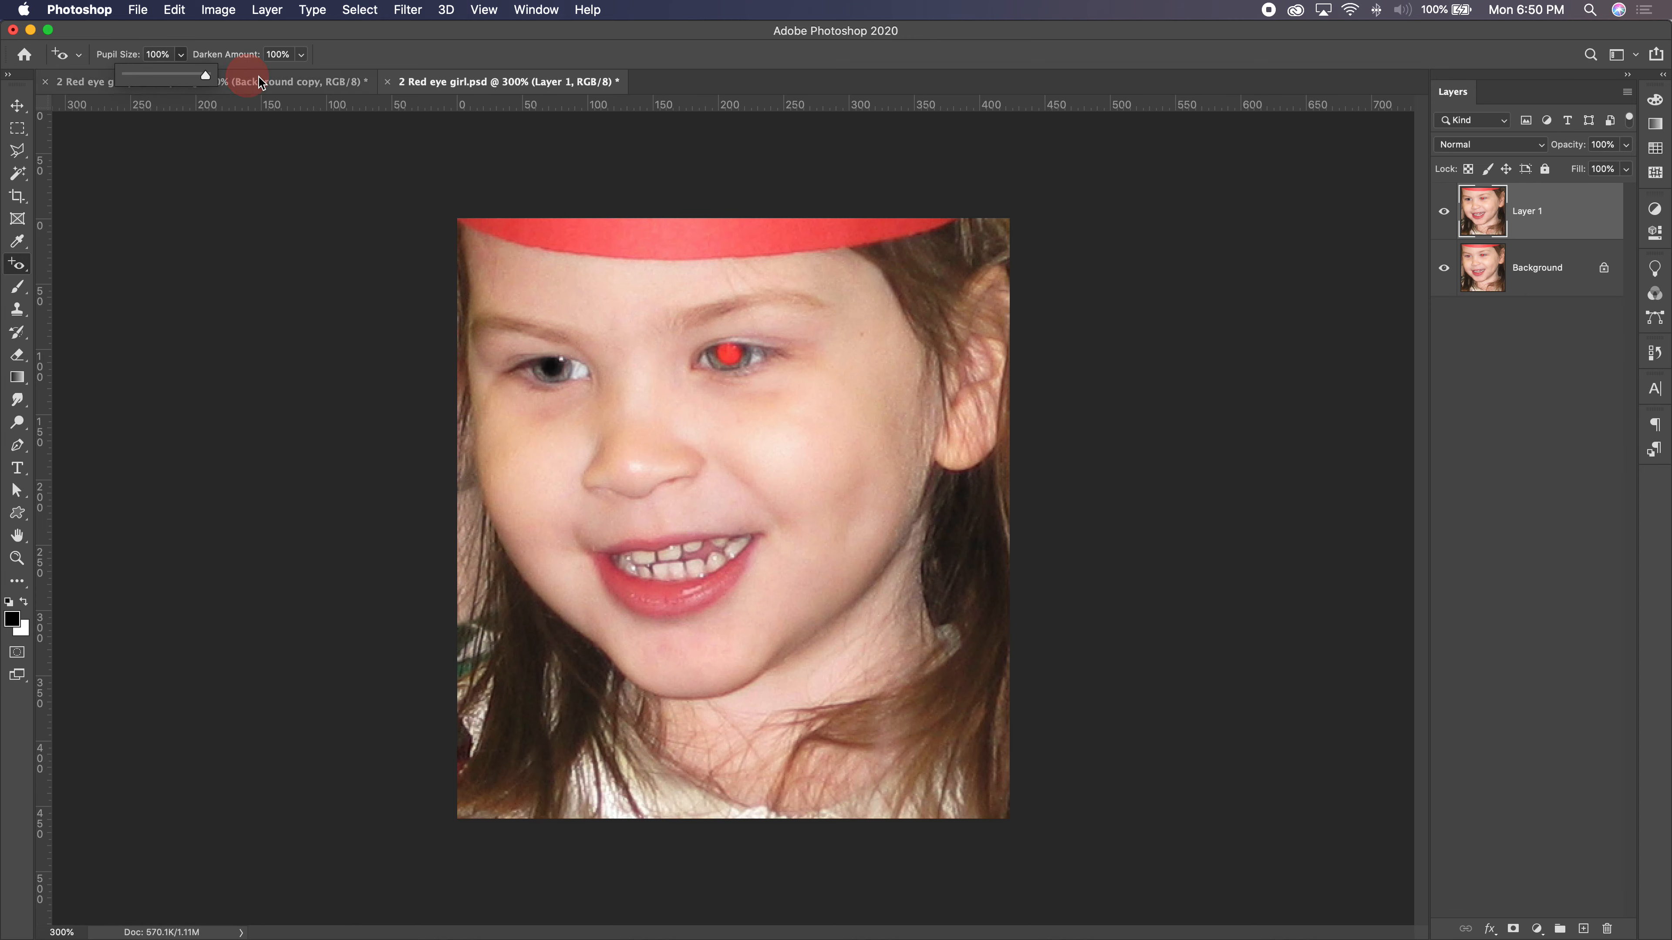
left_click(729, 356)
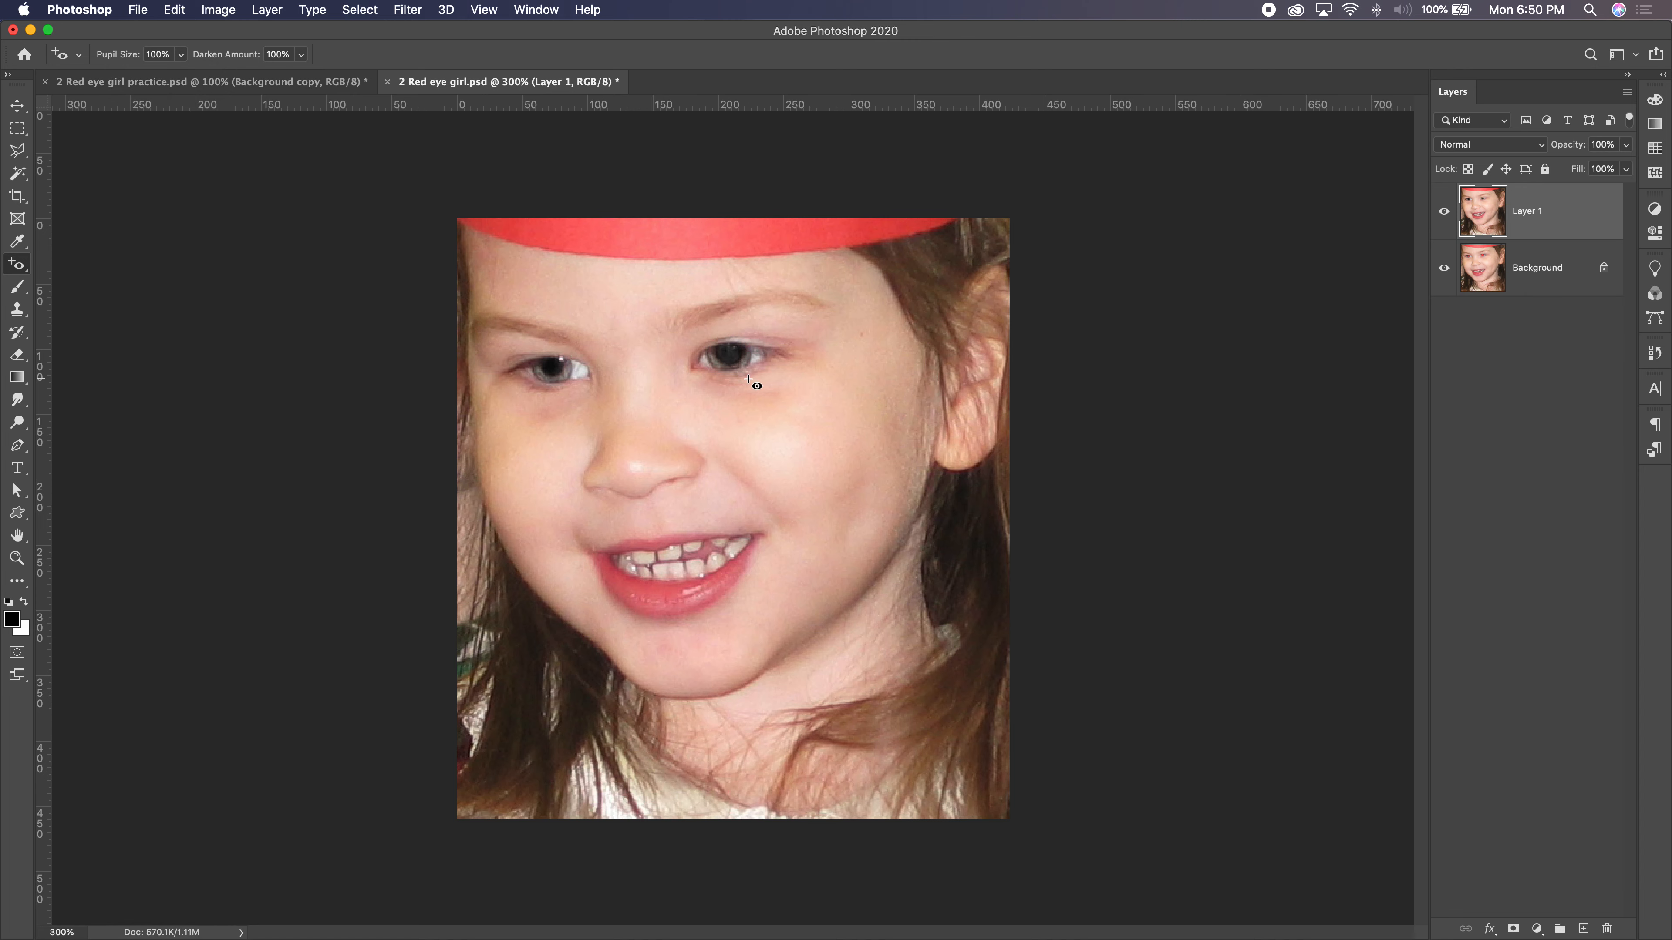
key("super+z")
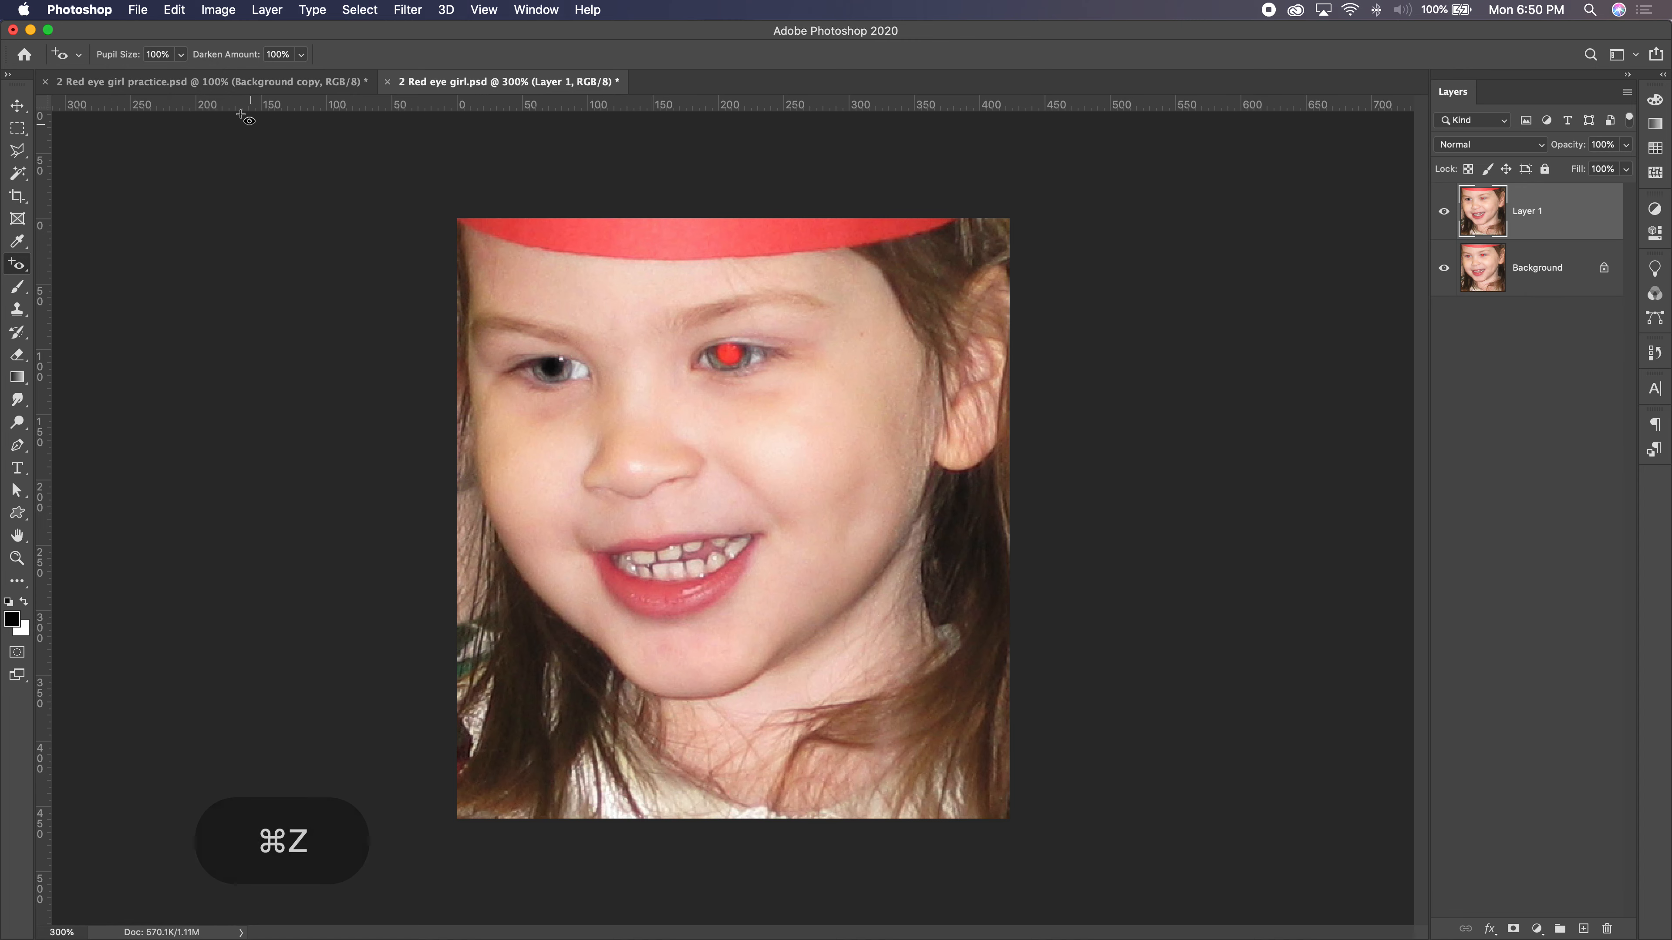
Step: Set the pupil size to 74% and remove the red from the girl's left eye
left_click(180, 54)
left_click_drag(184, 74, 162, 77)
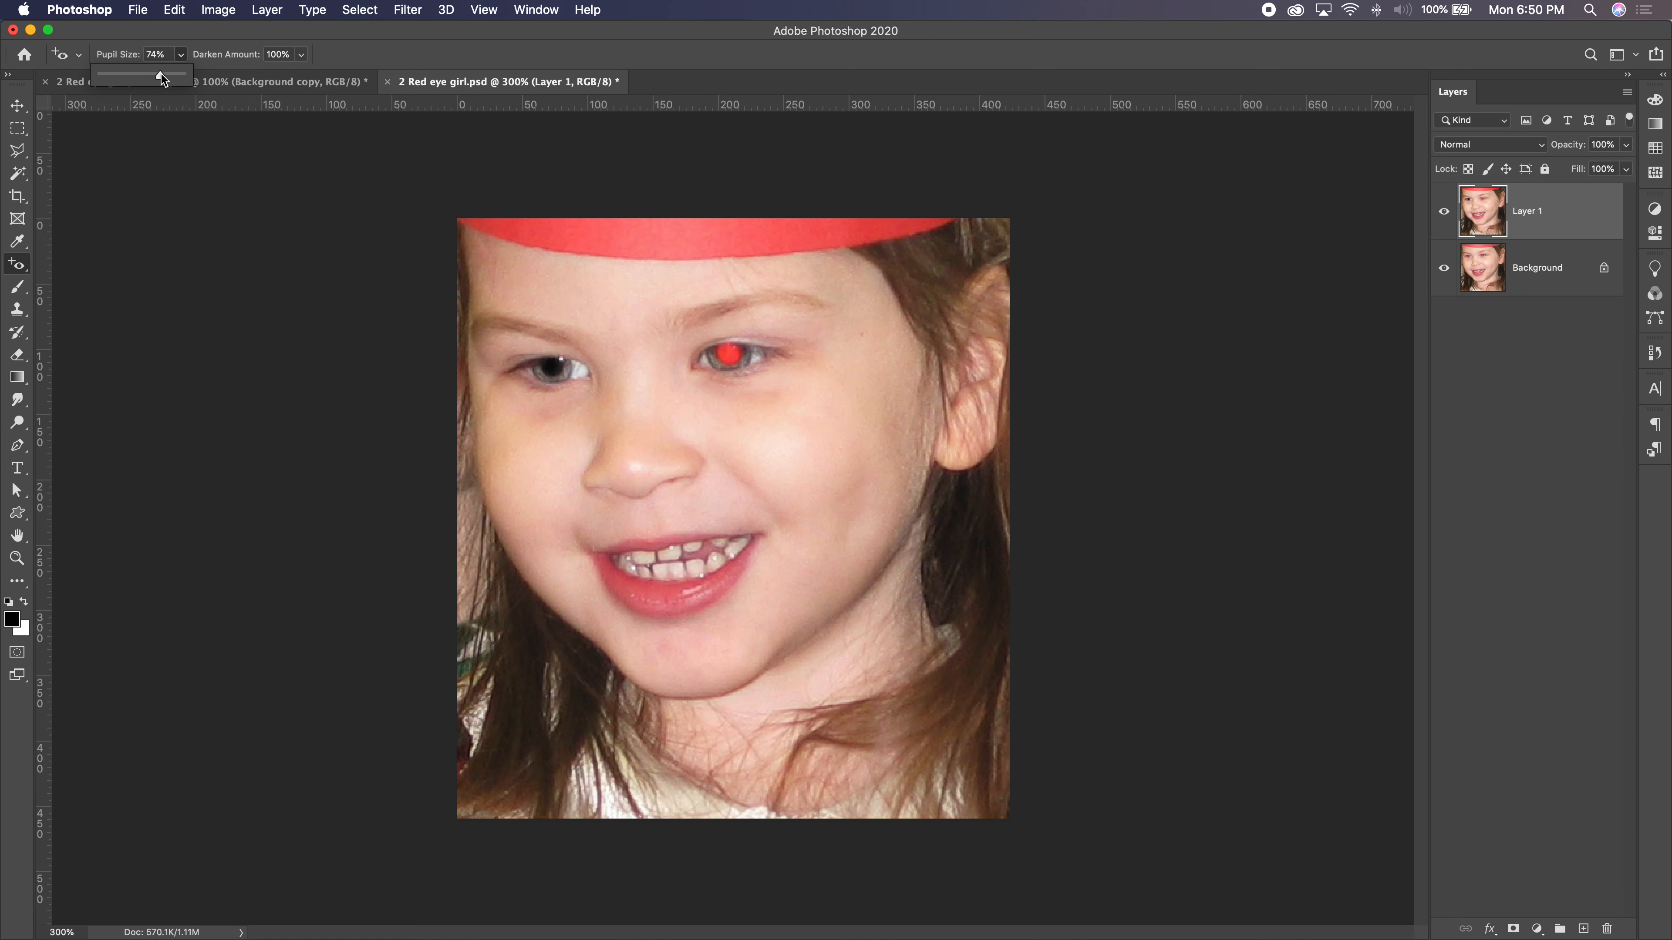
left_click(734, 359)
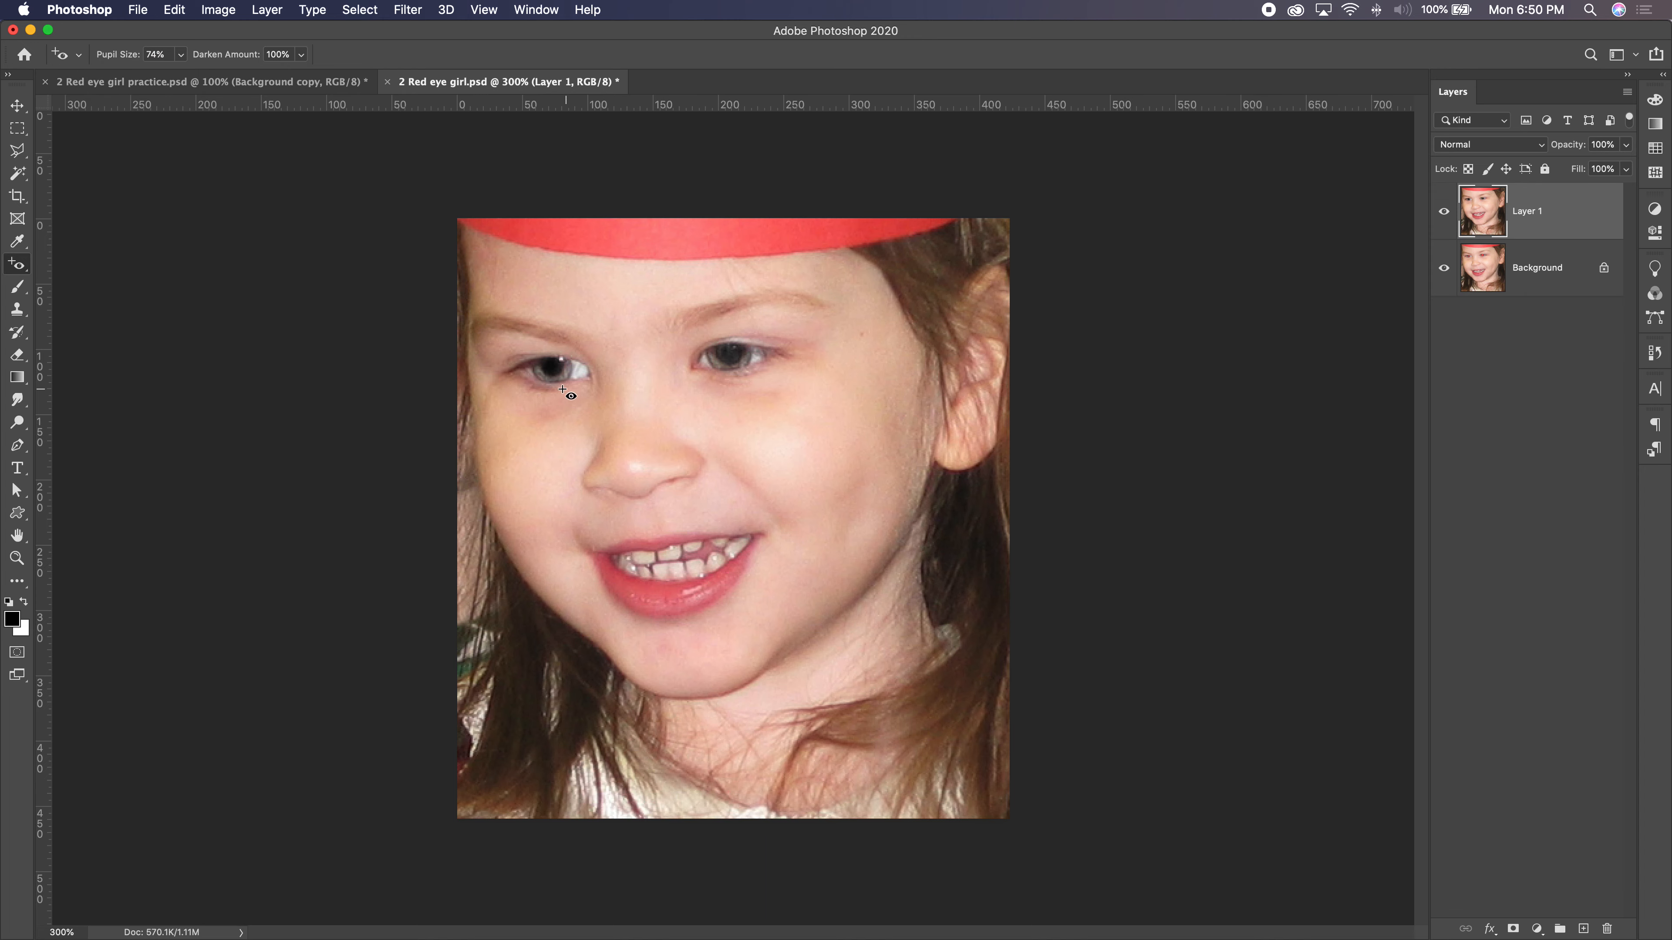
key("super+minus")
key("super+minus")
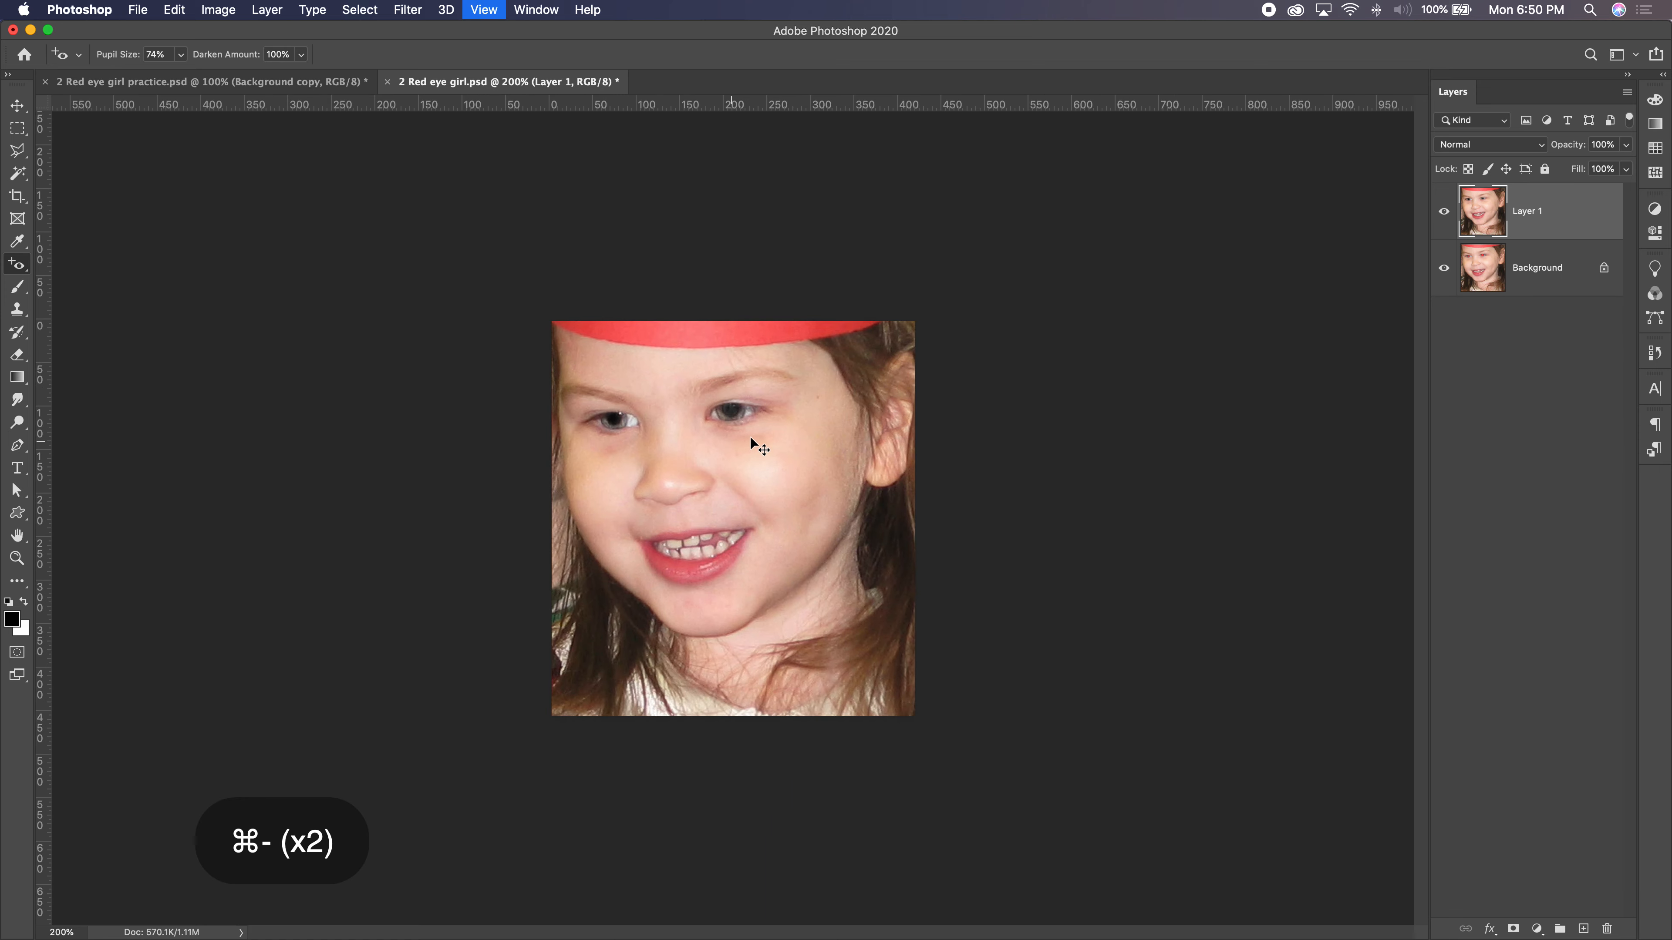
key("super+equal")
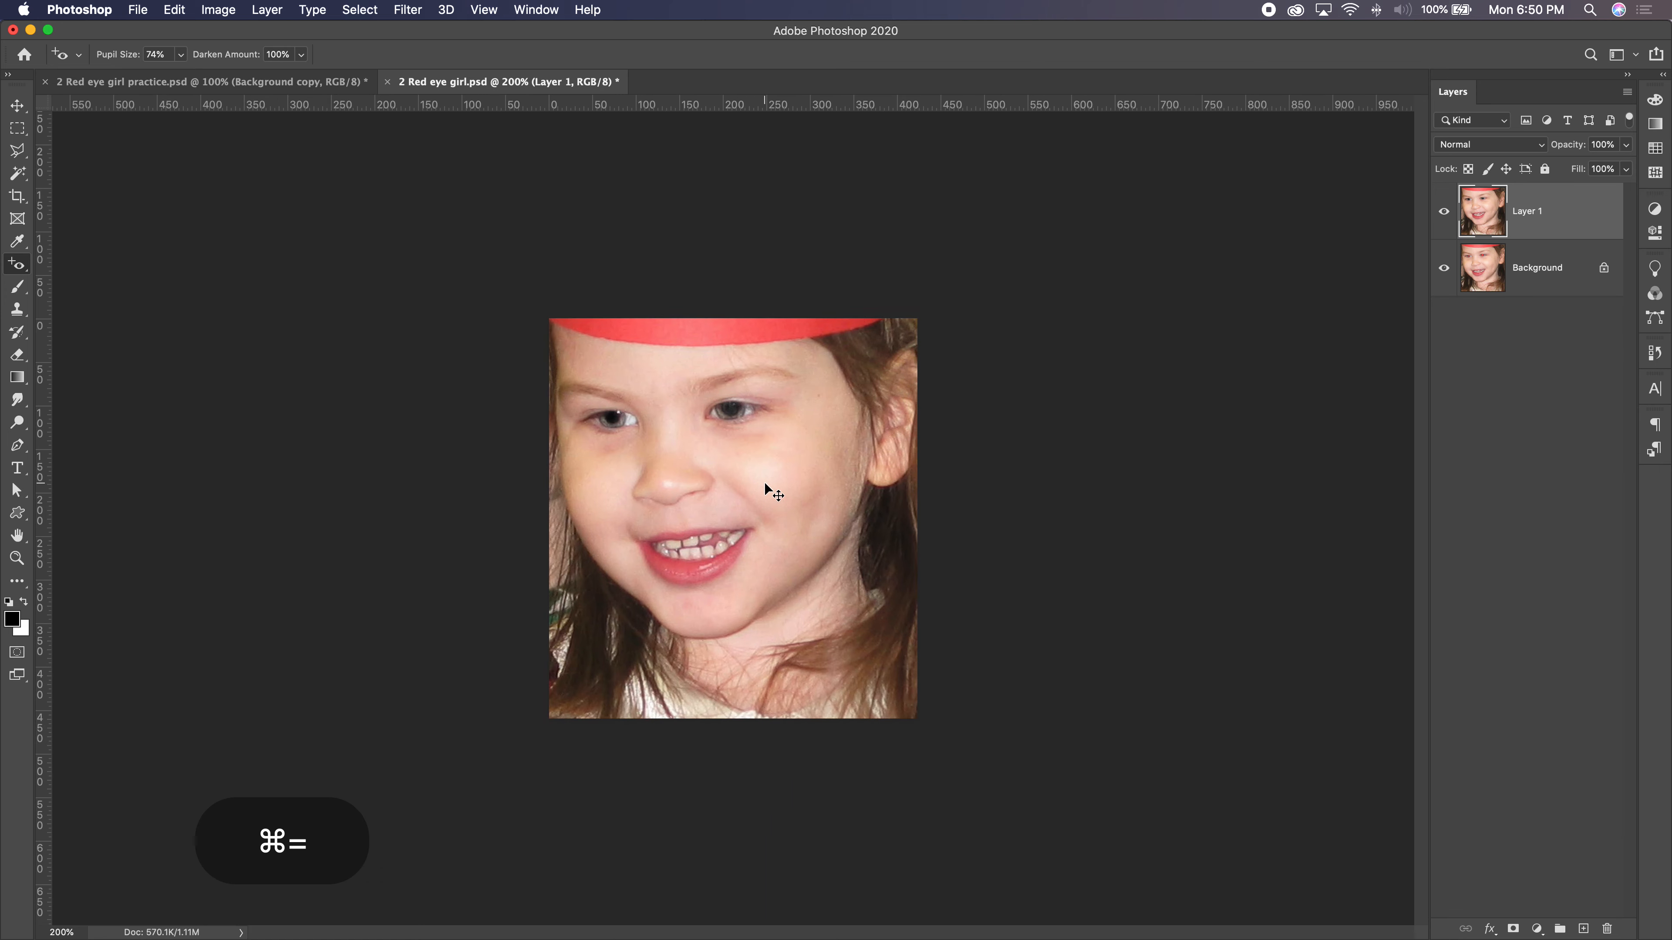
key("super+equal")
key("super+minus")
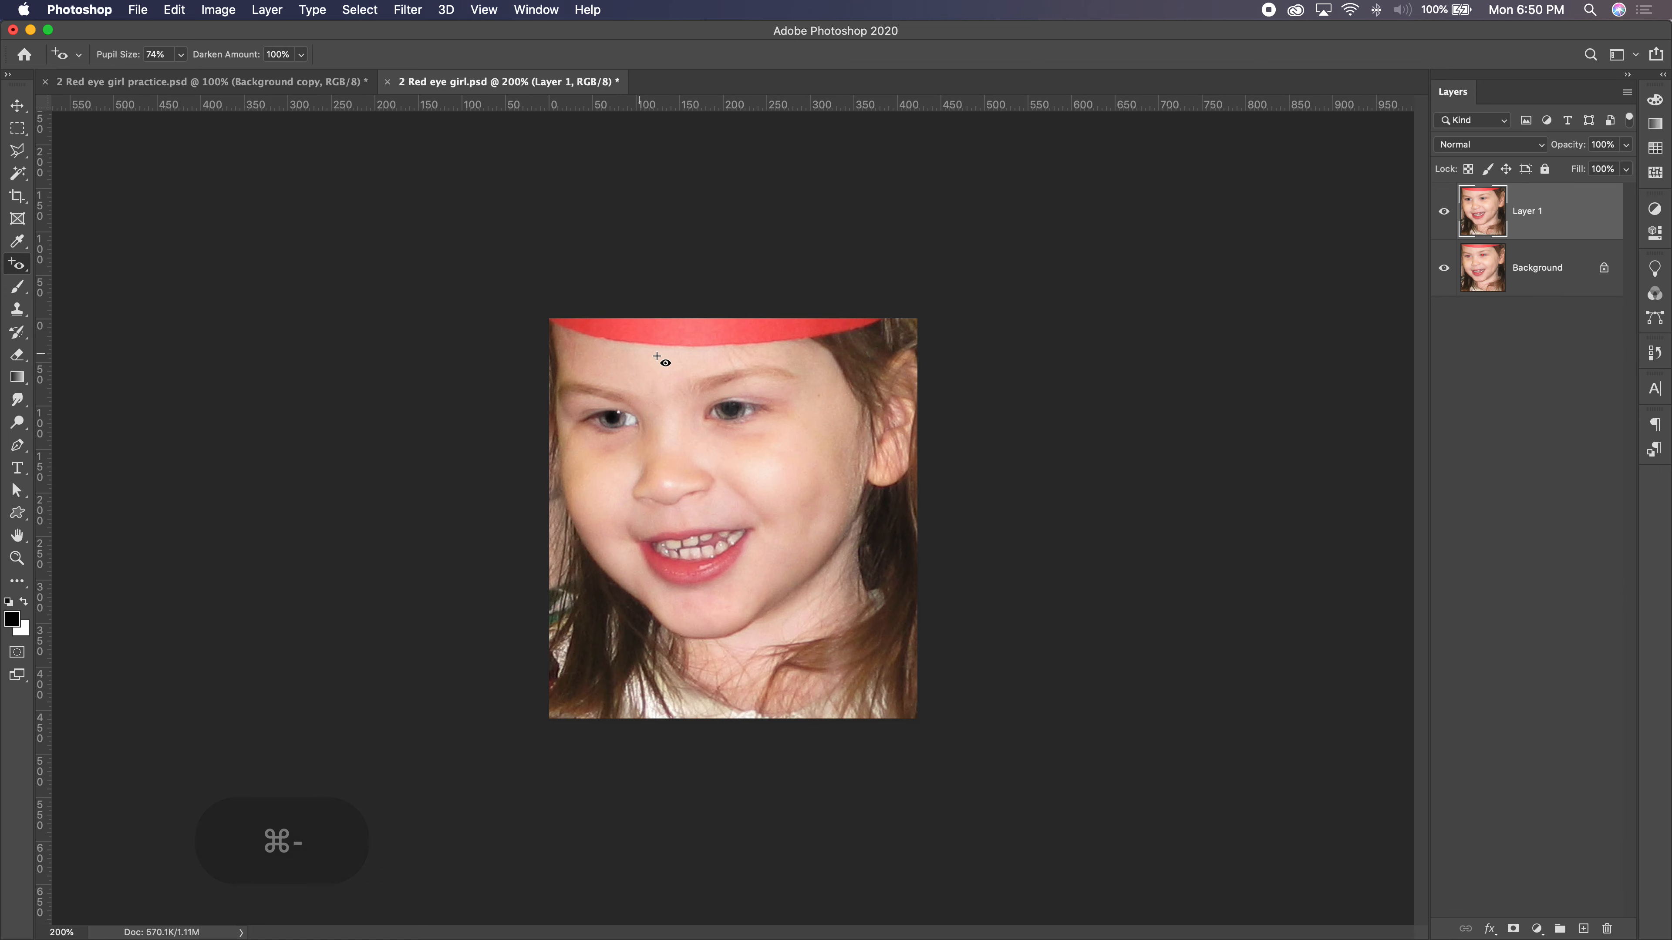
Step: Enlarge the portrait to 400% and reposition it in full screen mode with the menu bar
left_click(17, 106)
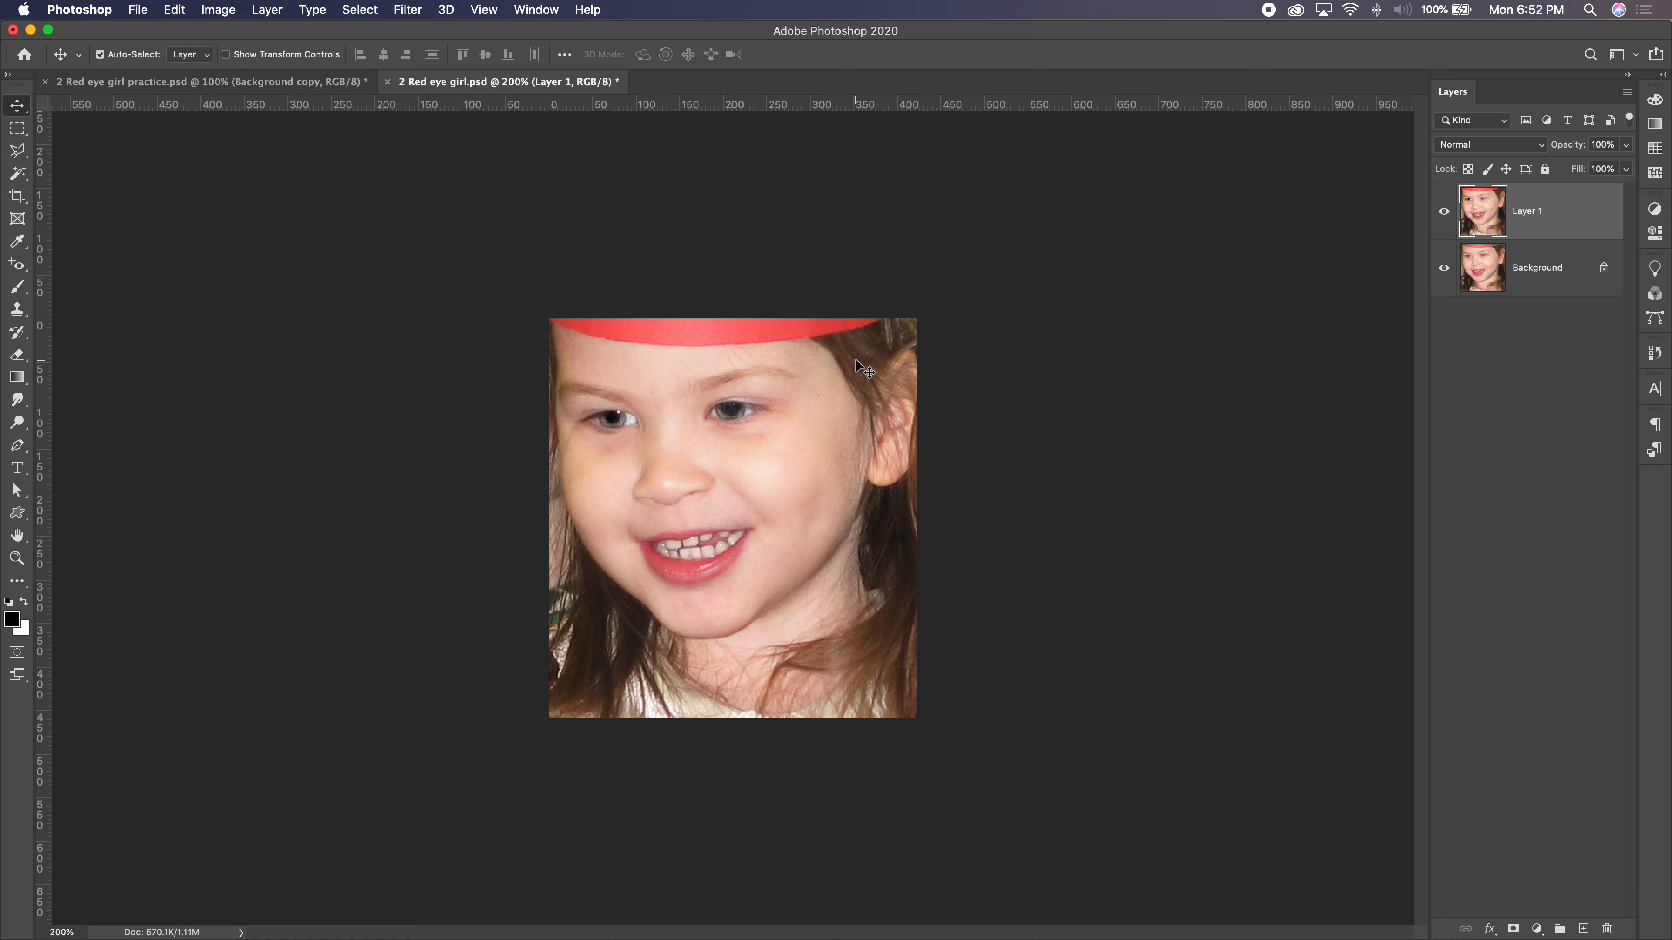
key("super+equal")
key("super+equal")
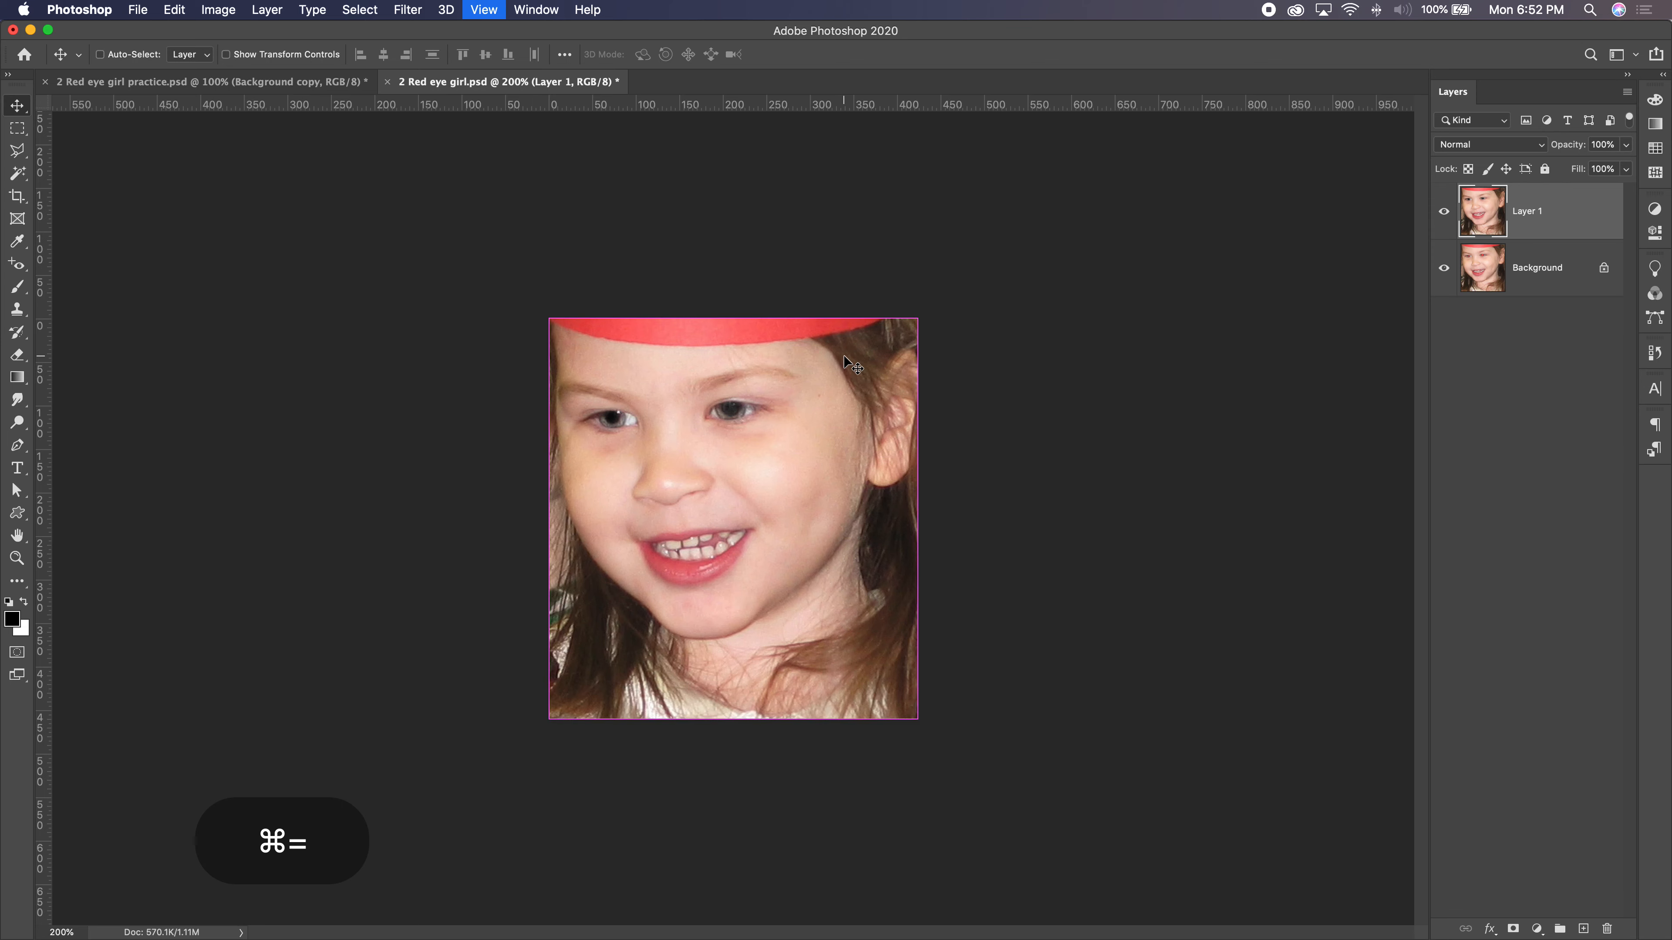
key("space")
left_click_drag(884, 295, 821, 531)
left_click_drag(812, 426, 811, 434)
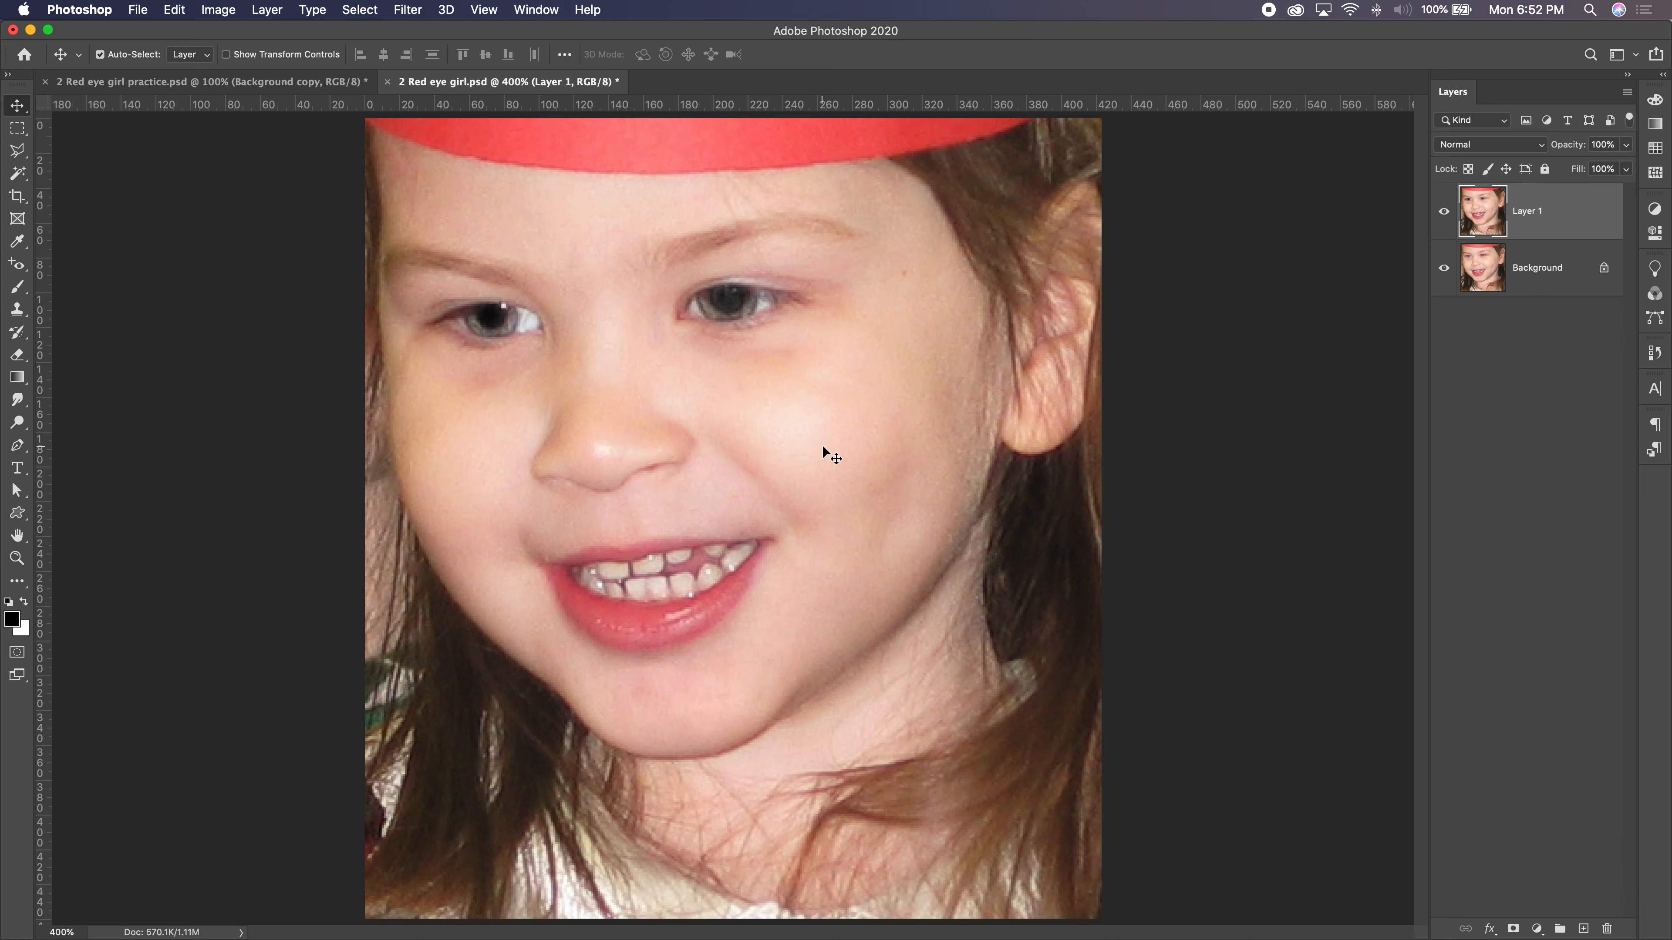
key("f")
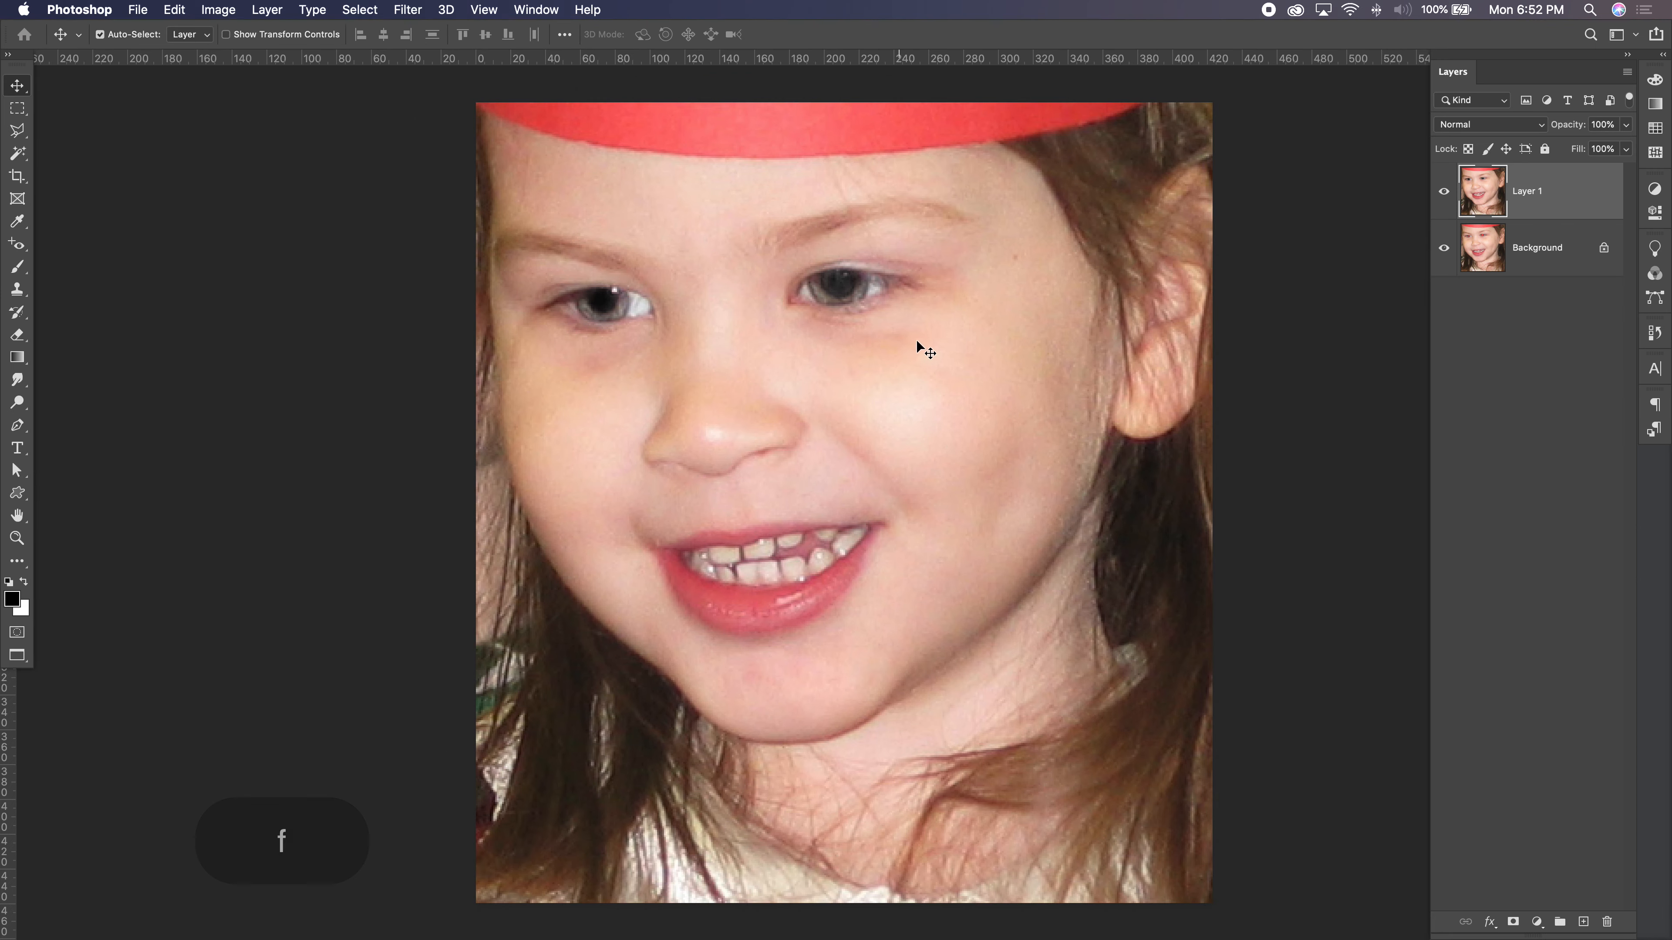
key("space")
left_click_drag(924, 326, 751, 438)
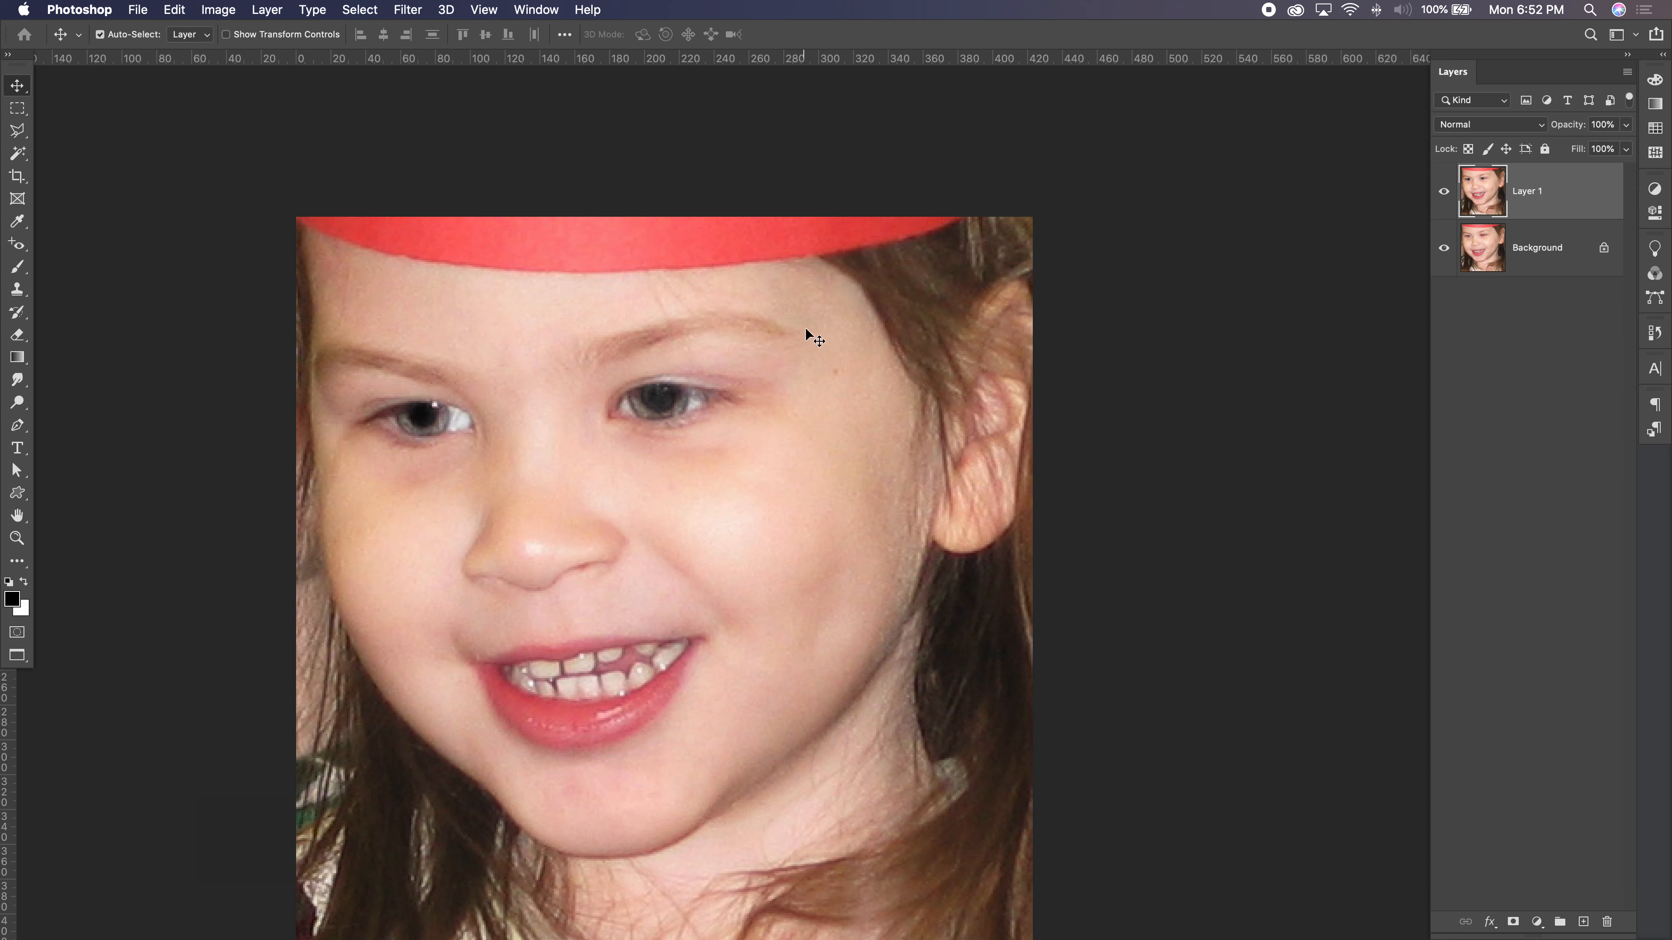
Step: Activate the Clone Stamp tool and reduce its brush size to 20 px
left_click(17, 290)
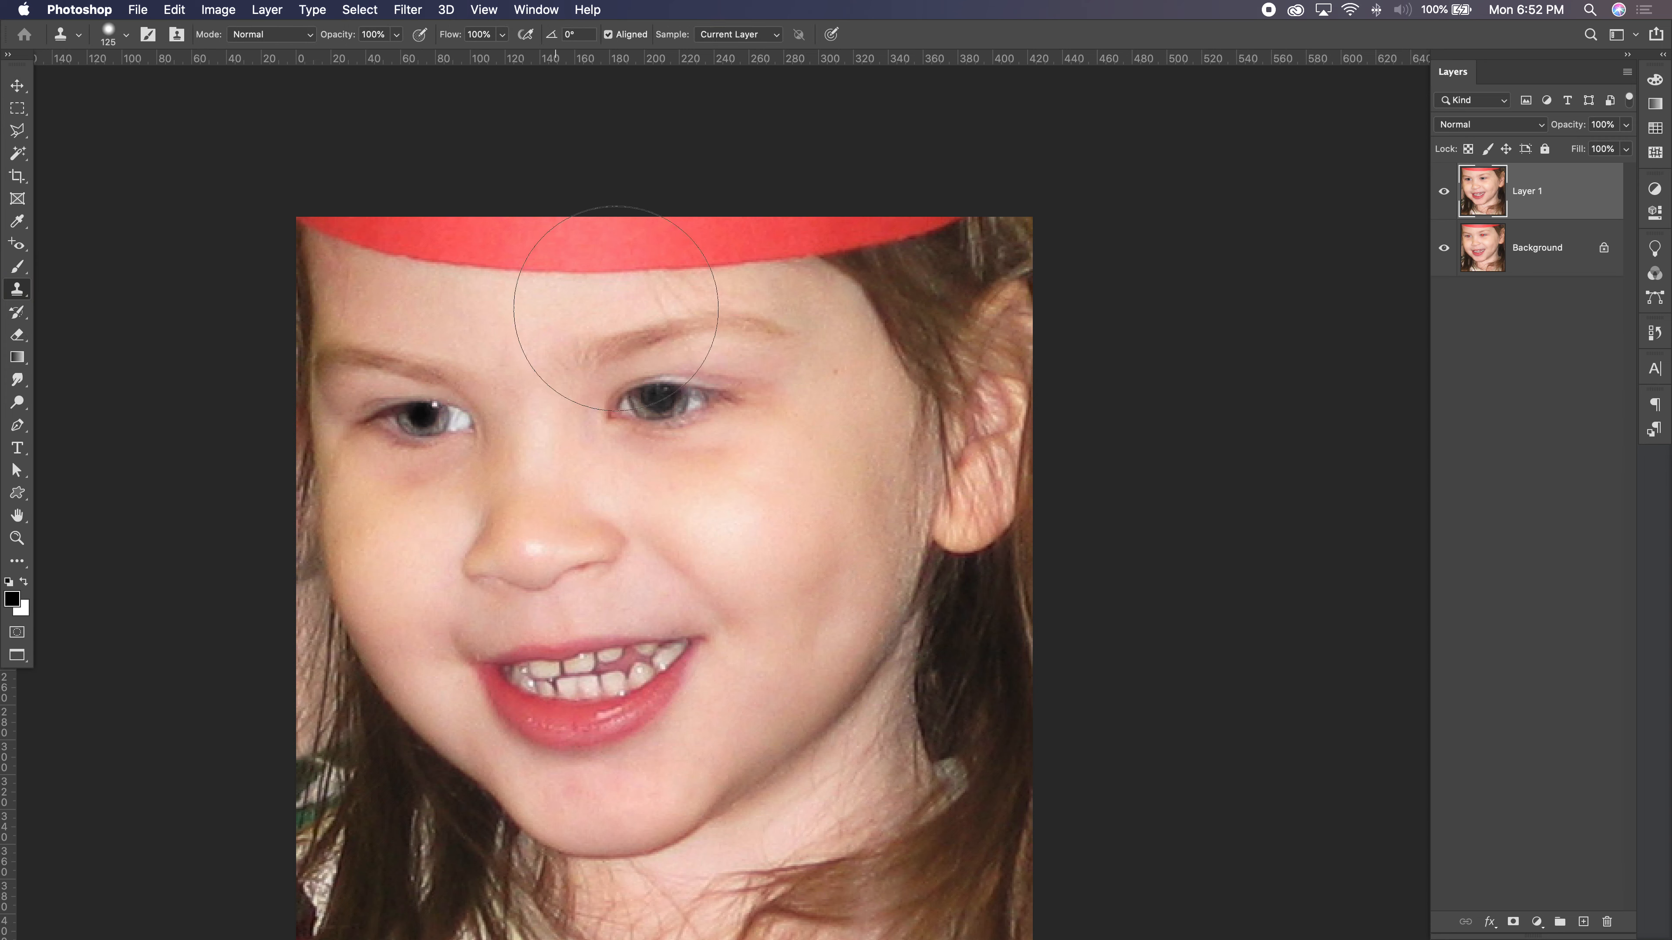
key("bracketleft")
key("bracketleft")
key("bracketleft")
key("bracketleft")
key("bracketleft")
key("bracketleft")
key("bracketleft")
key("bracketleft")
key("bracketleft")
key("bracketleft")
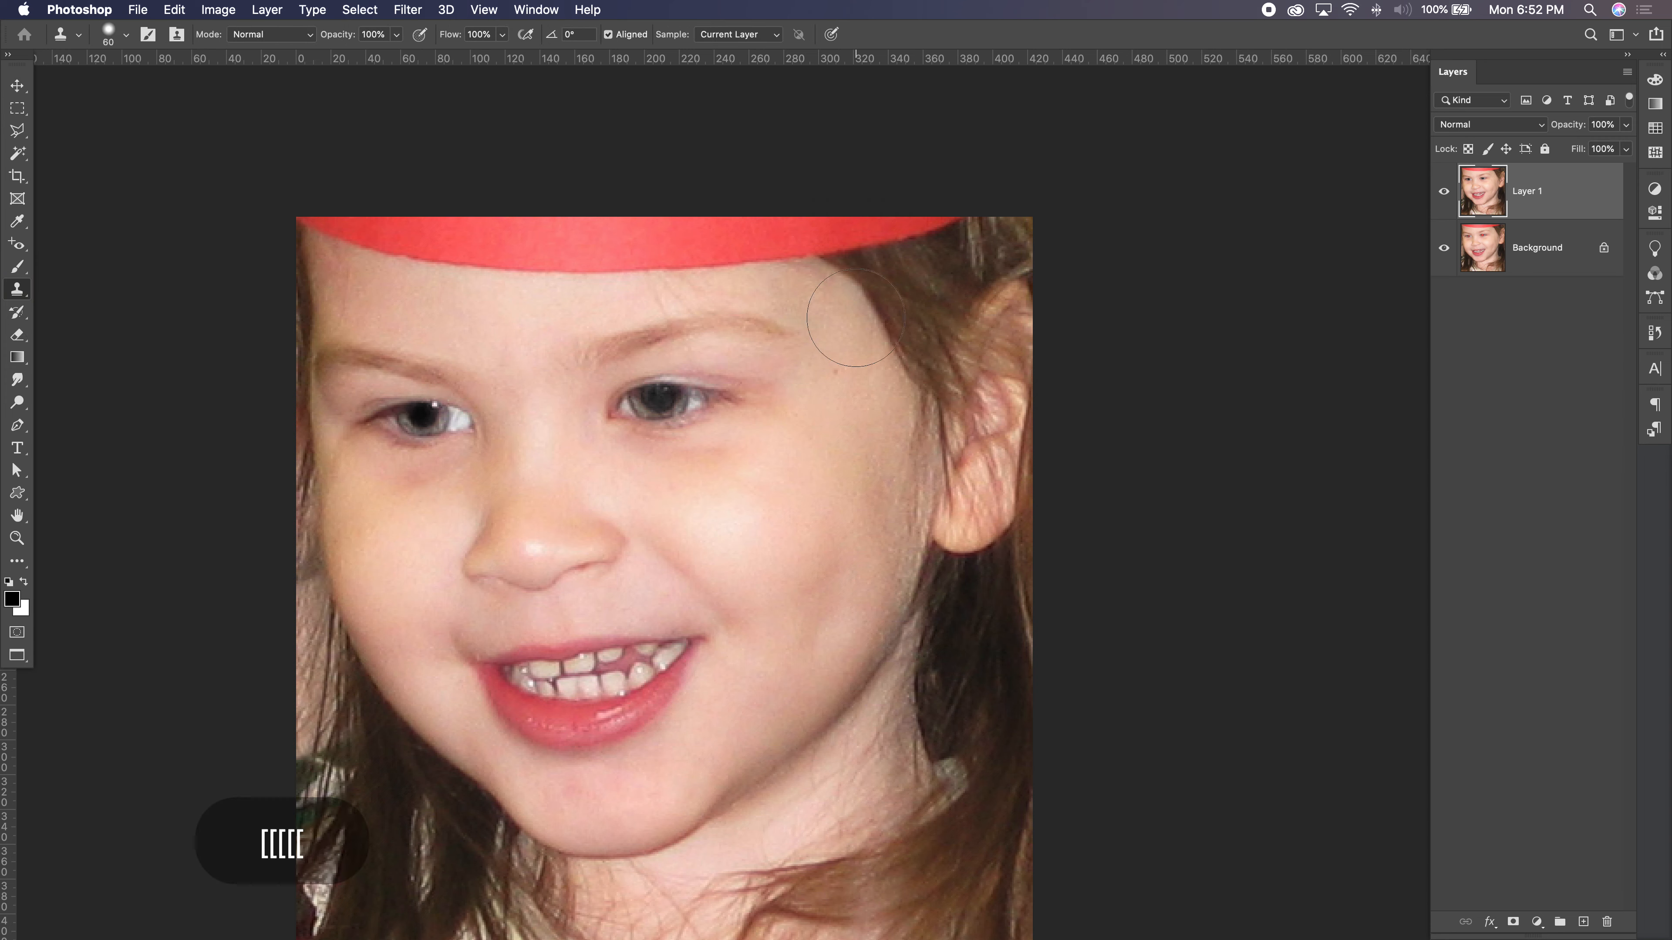
key("bracketleft")
key("bracketleft")
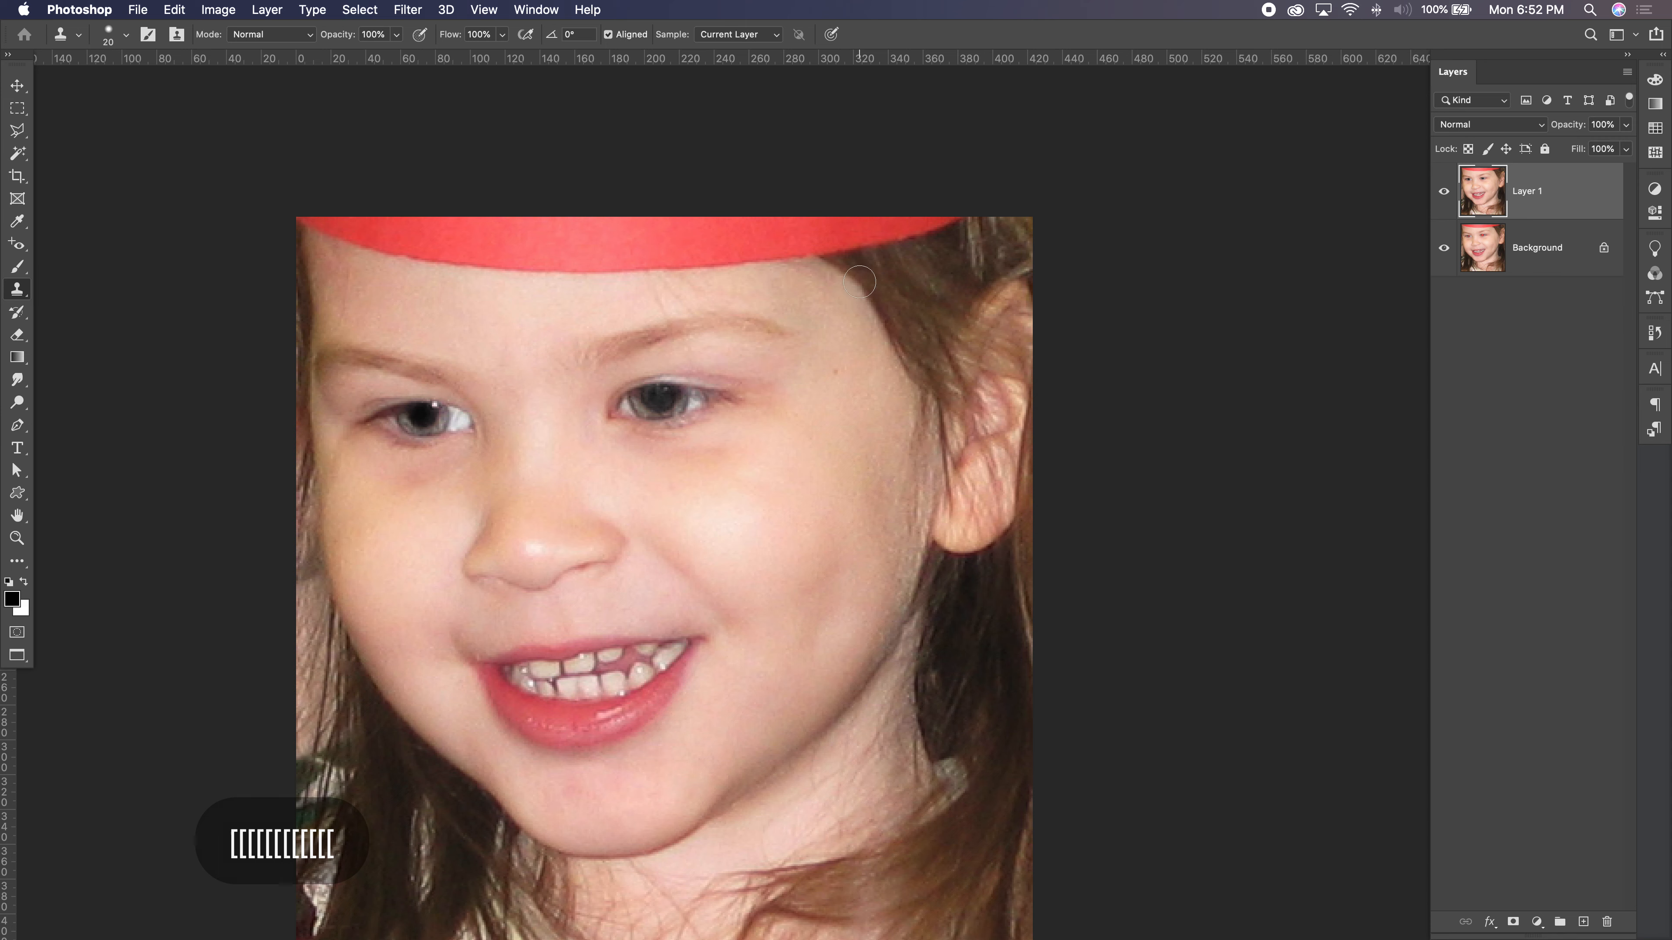
key("bracketright")
key("bracketleft")
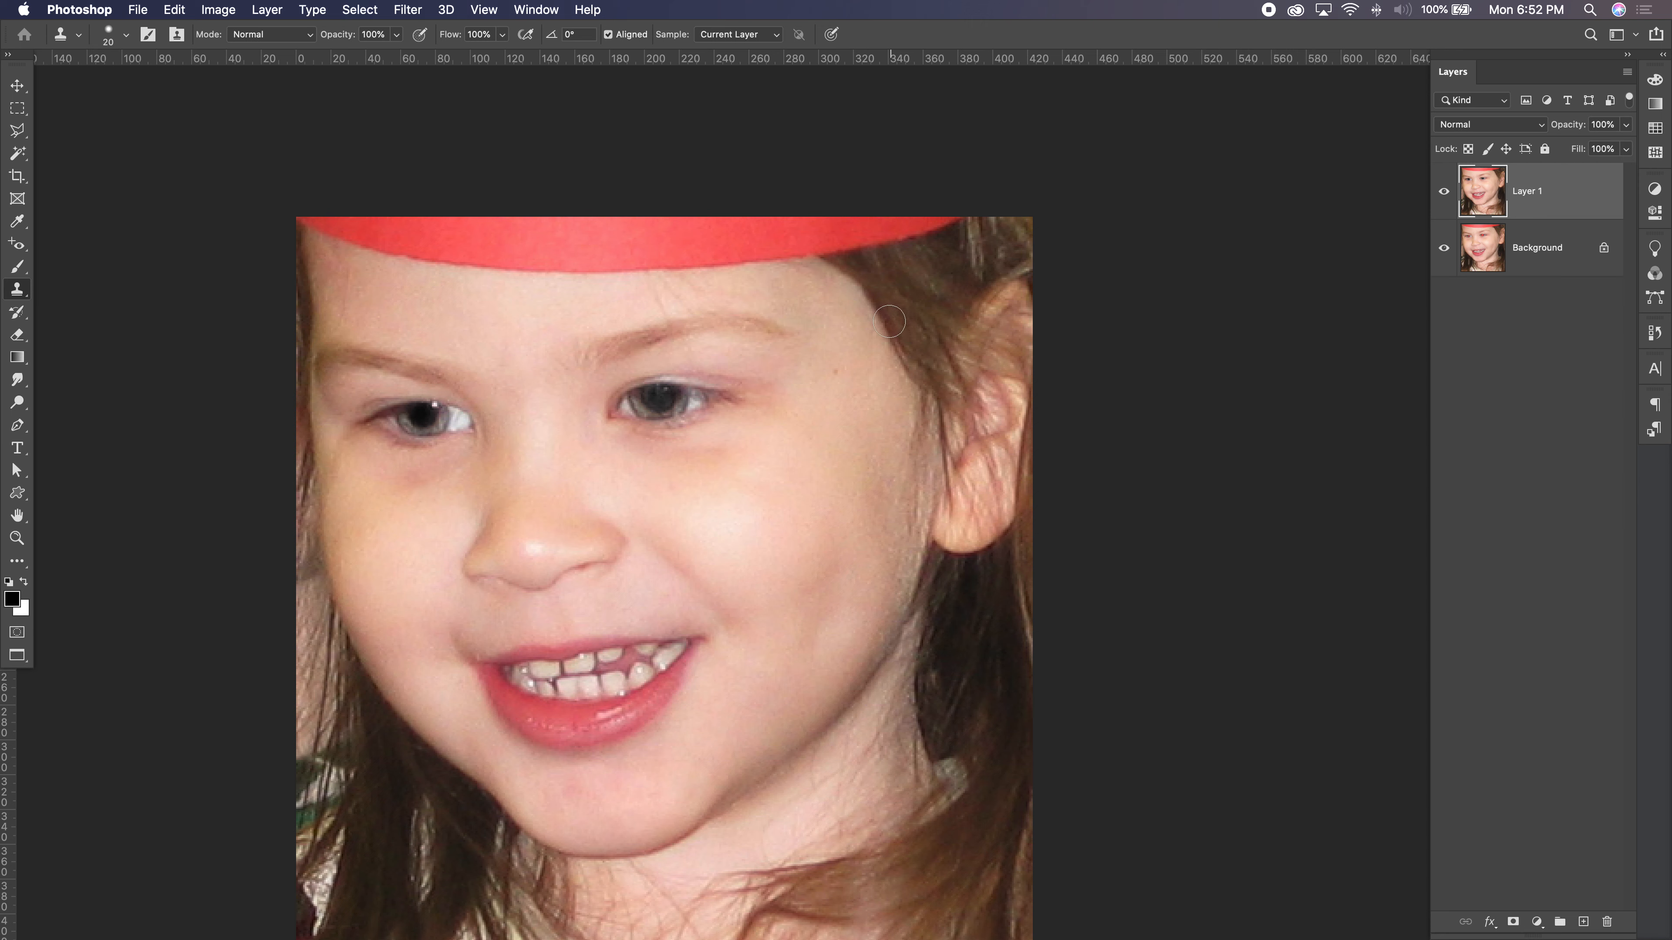
Step: Reduce the Clone Stamp brush to 15 px, sample the hairline at the temple and clone it over the headband just above
left_click(843, 276, "alt")
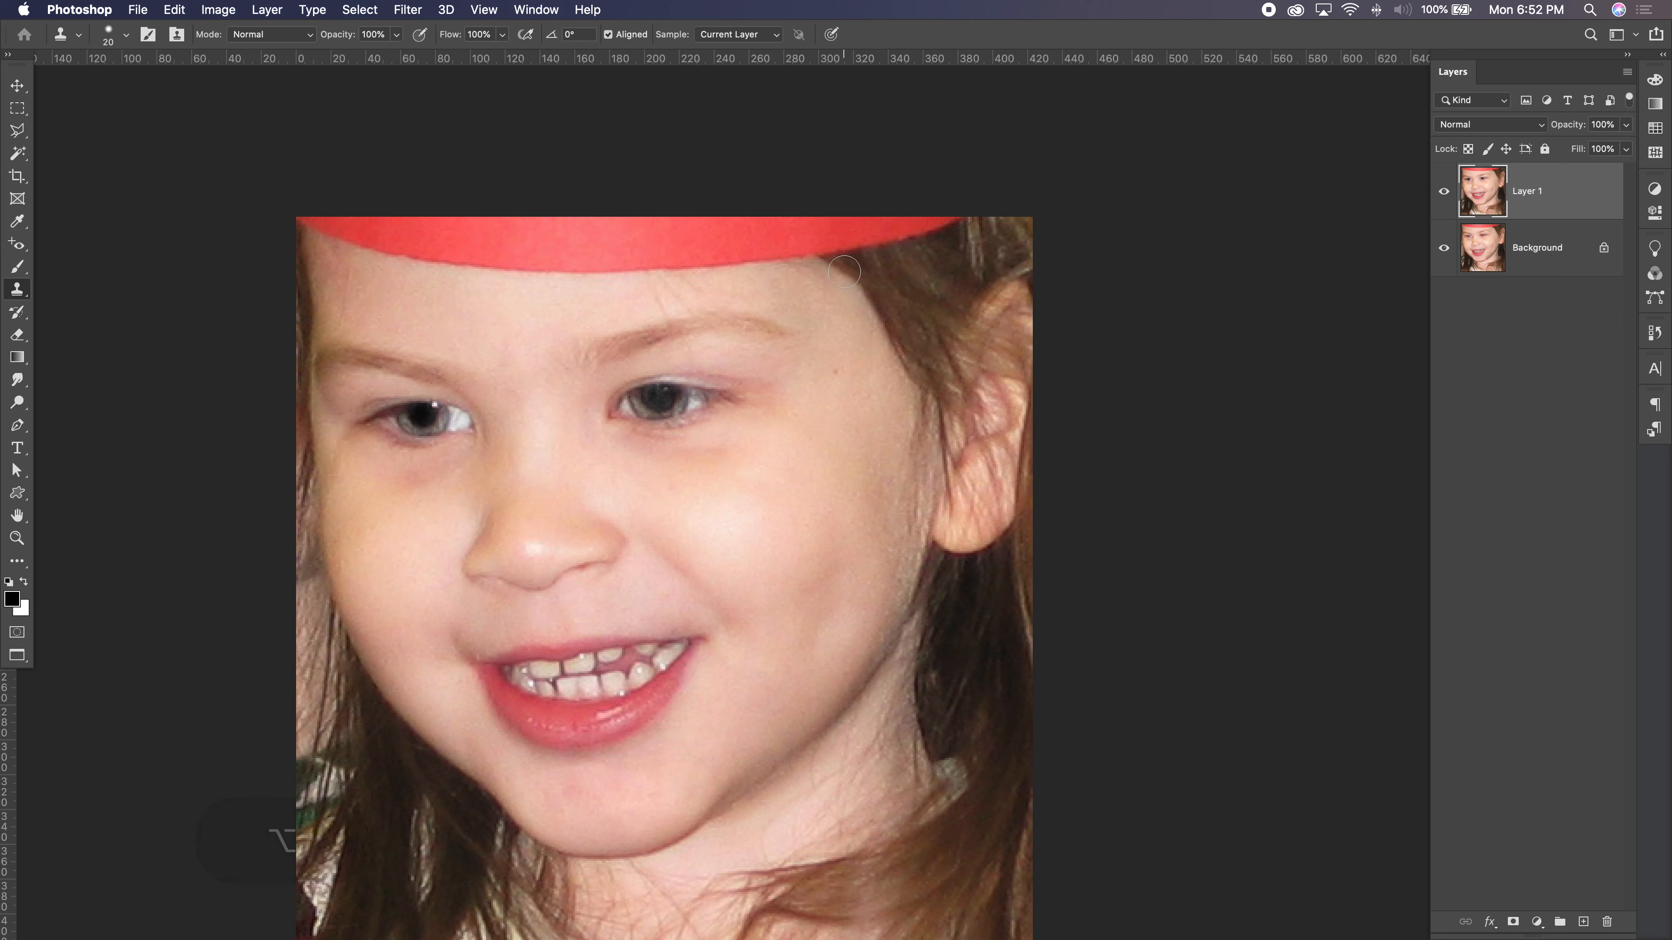
key("bracketleft")
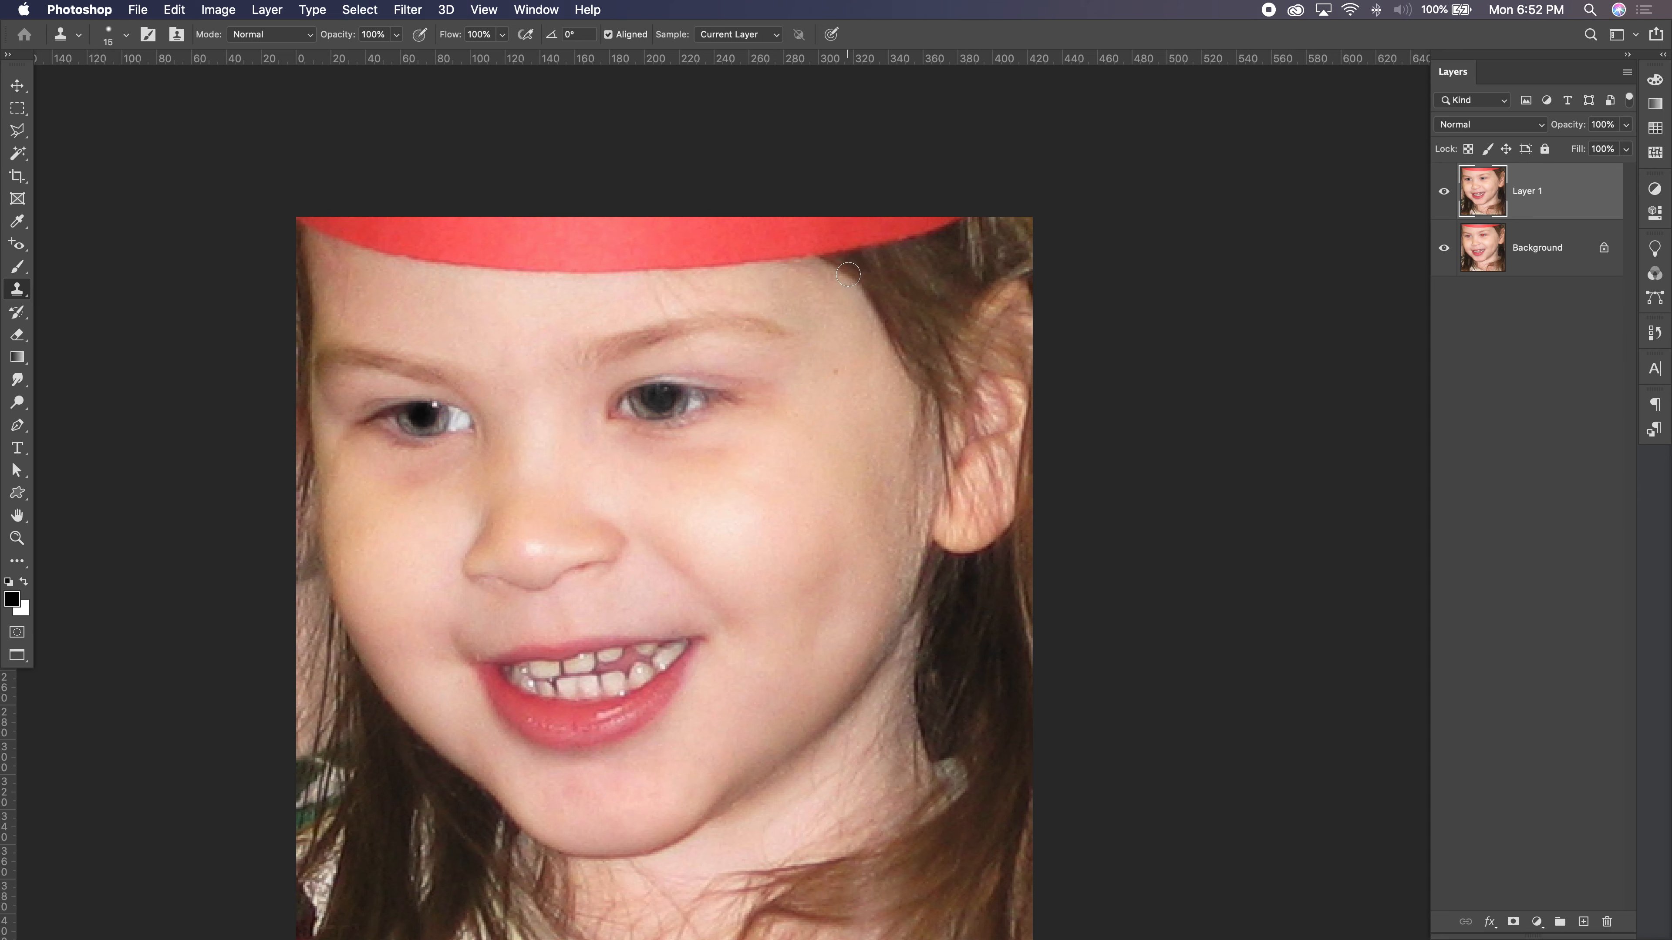
key("alt")
mouse_move(818, 257)
left_mouse_down()
mouse_move(855, 252)
mouse_move(757, 254)
mouse_move(876, 245)
mouse_move(765, 249)
mouse_move(839, 228)
left_mouse_up()
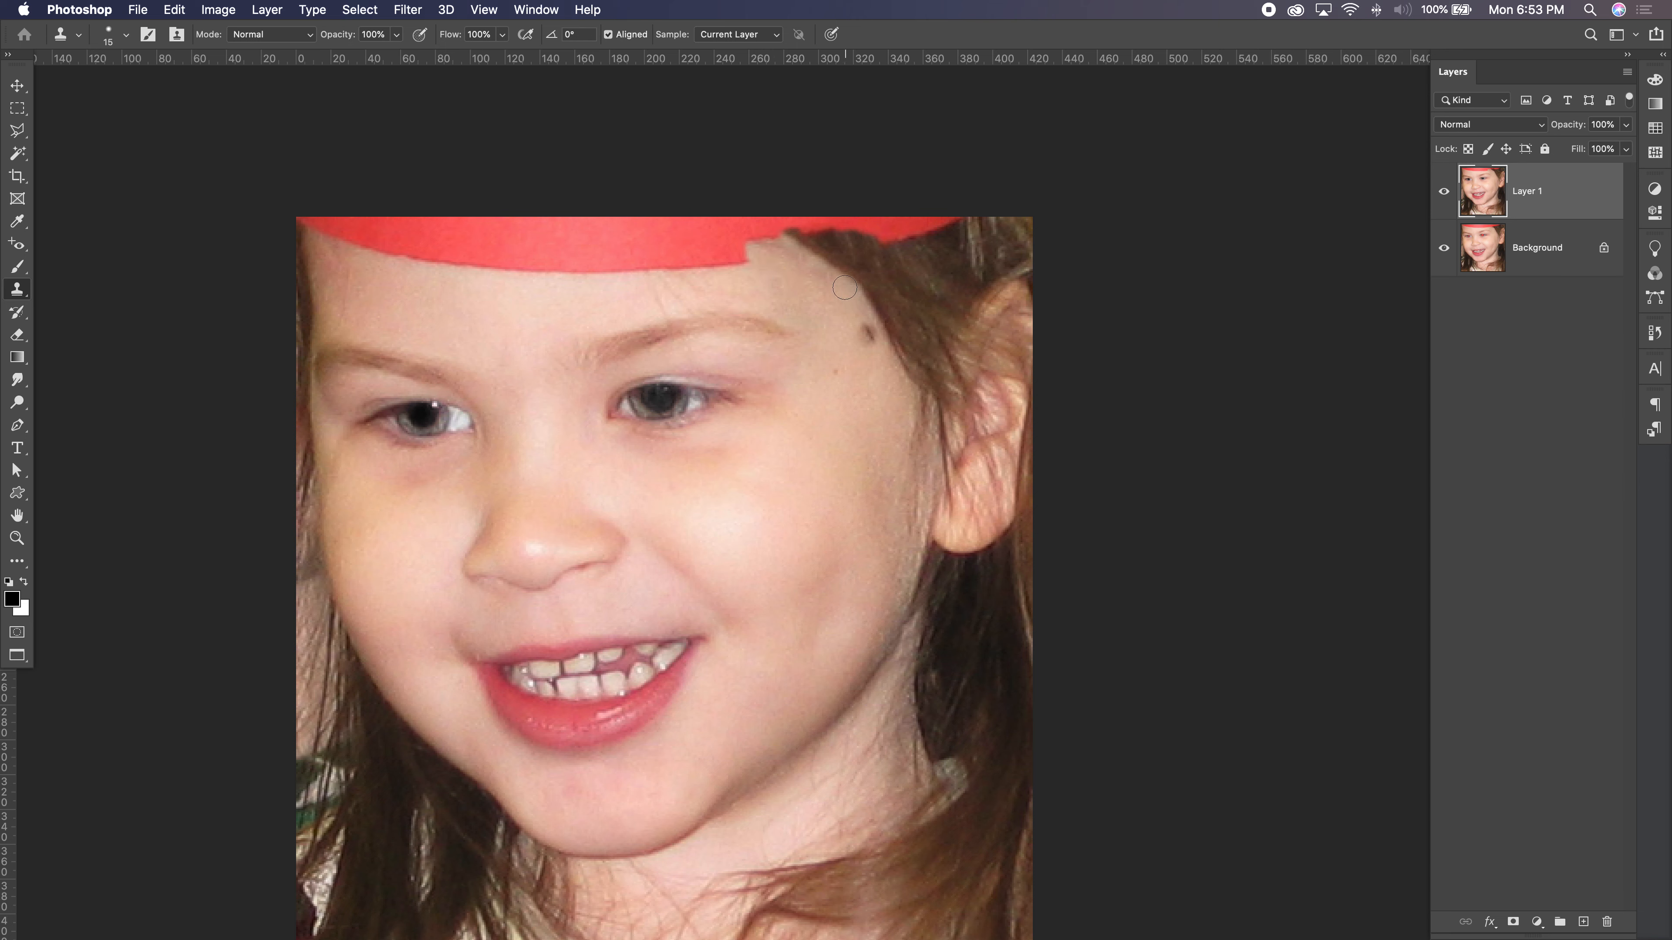
Step: Resample the hairline to extend it up to the photo's upper edge and even out the border between hair and forehead
left_click(841, 271, "alt")
mouse_move(795, 239)
left_mouse_down()
mouse_move(839, 228)
mouse_move(761, 243)
mouse_move(813, 220)
mouse_move(726, 227)
mouse_move(824, 237)
mouse_move(836, 248)
mouse_move(768, 226)
mouse_move(827, 253)
left_mouse_up()
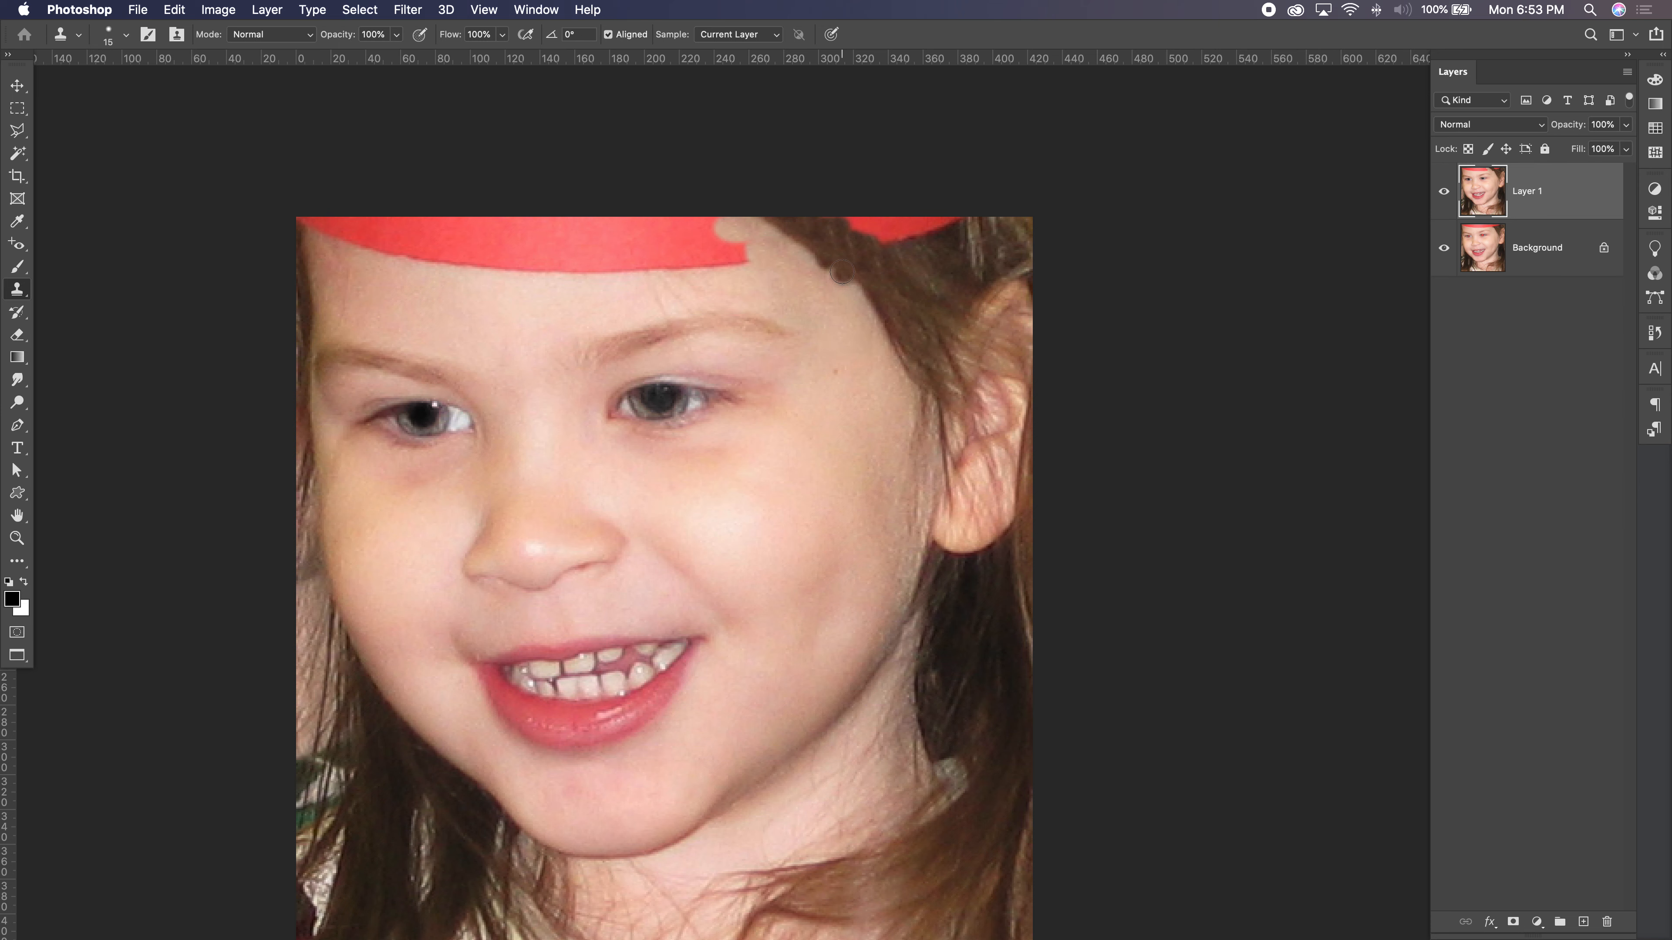
left_click(812, 252, "alt")
left_click_drag(815, 257, 832, 265)
Step: Sample the hair above the ear and clone it with a 15 px brush over the red headband end on that side
key("bracketright")
key("bracketright")
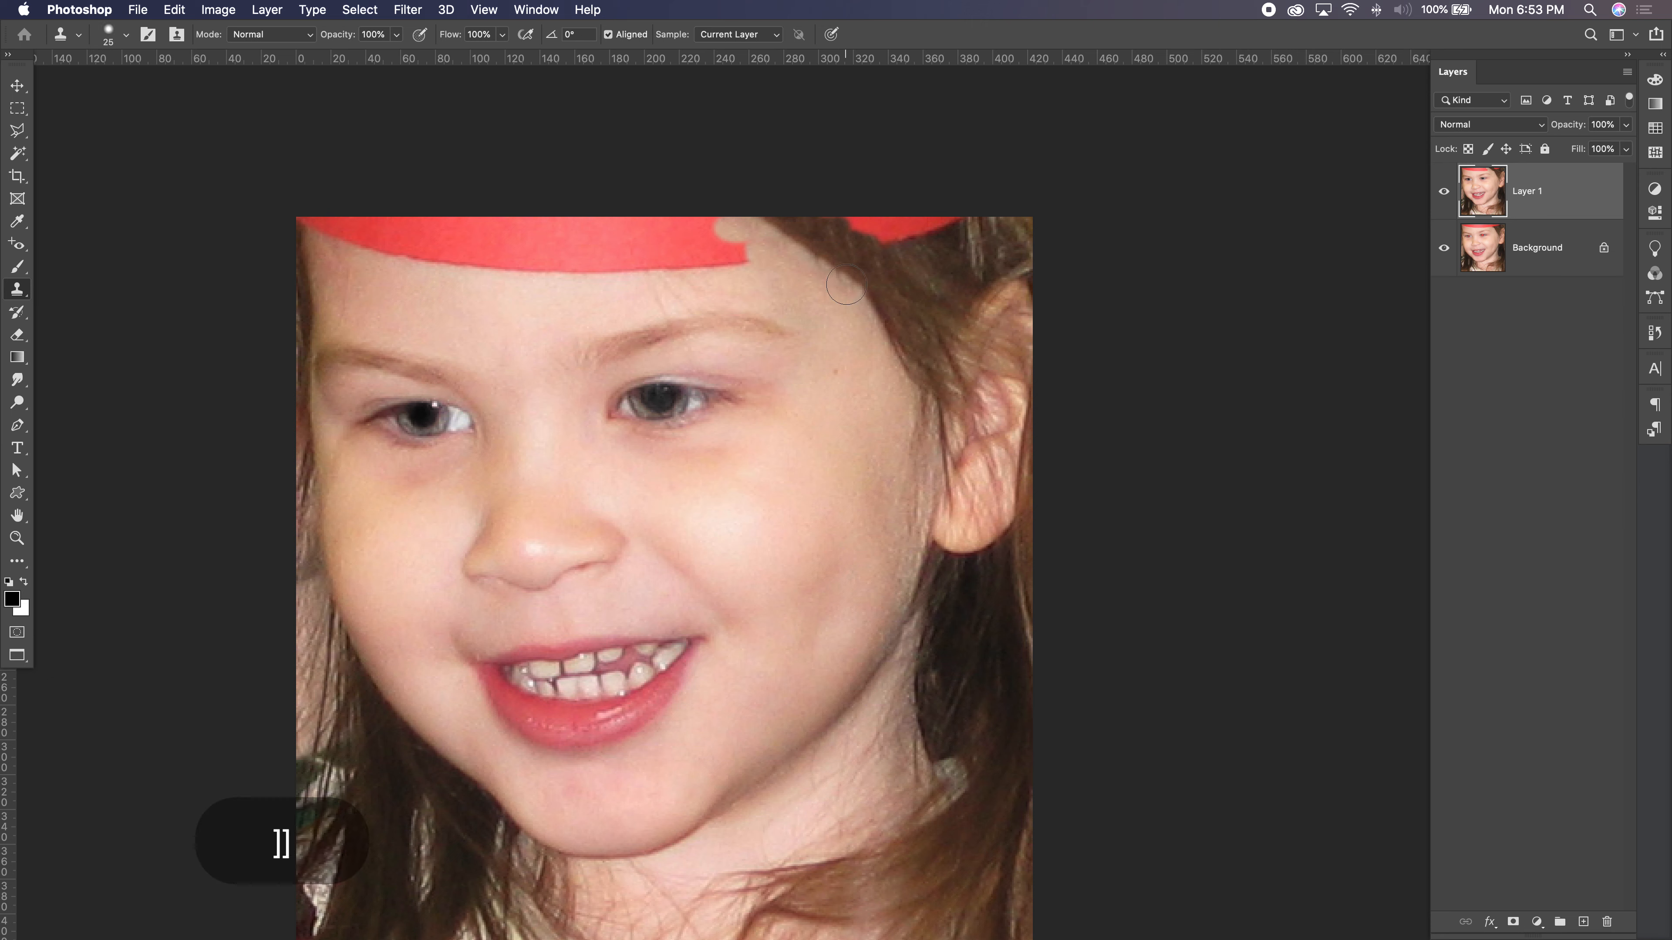
key("alt")
left_click(801, 244, "alt")
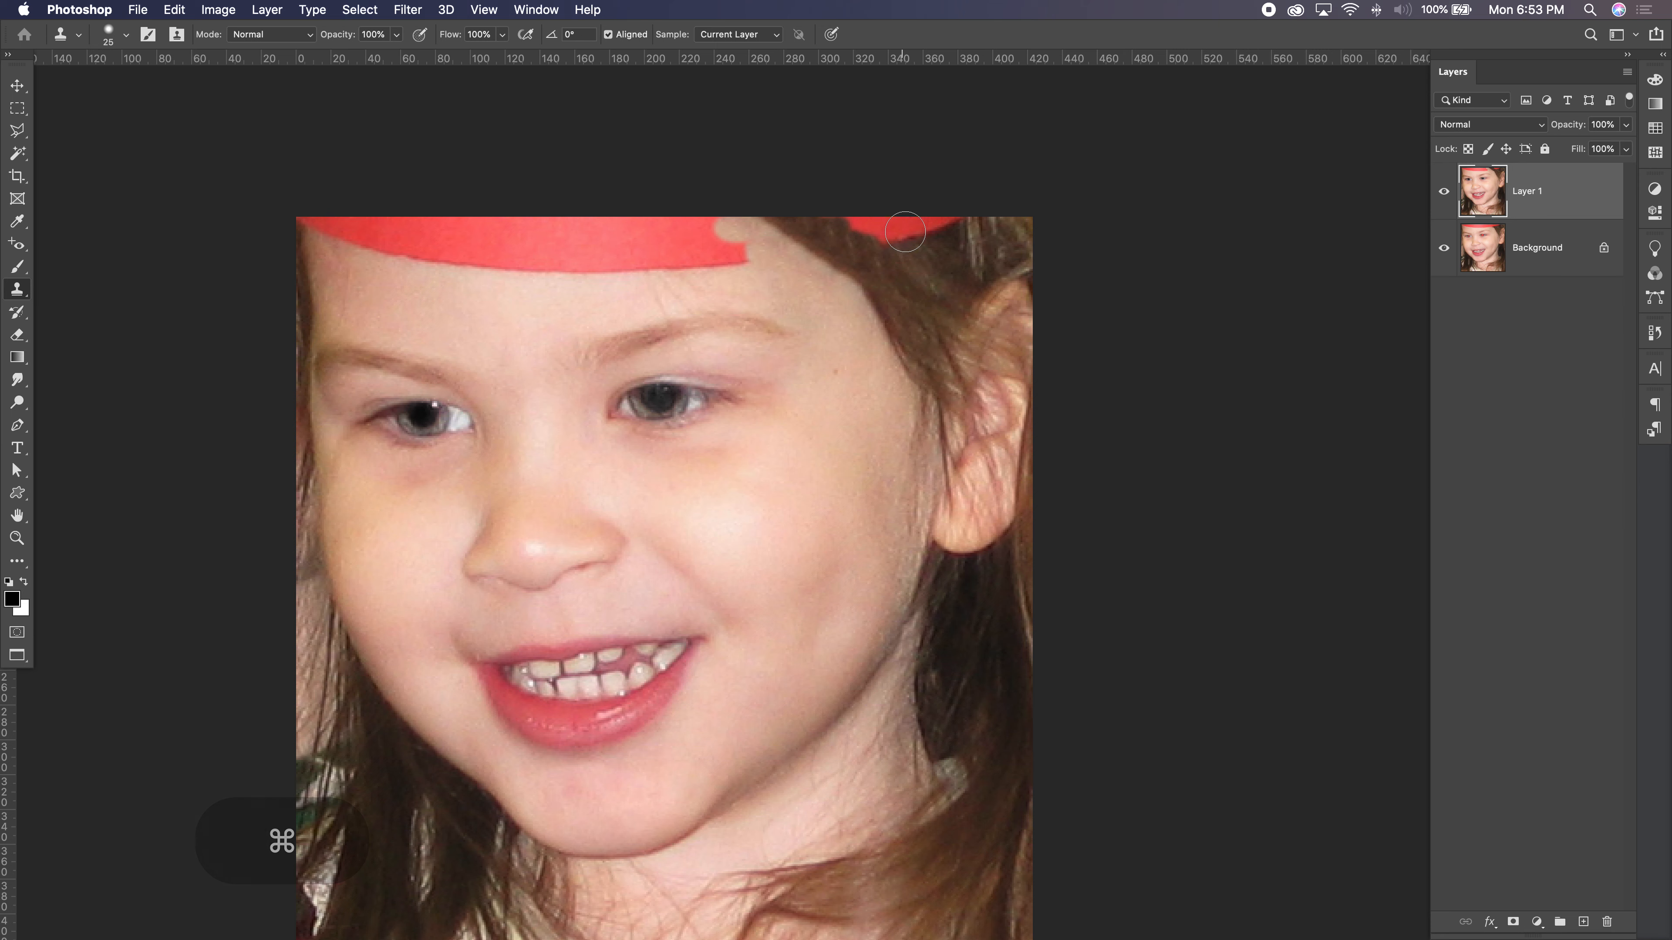
key("bracketleft")
left_click(906, 271, "alt")
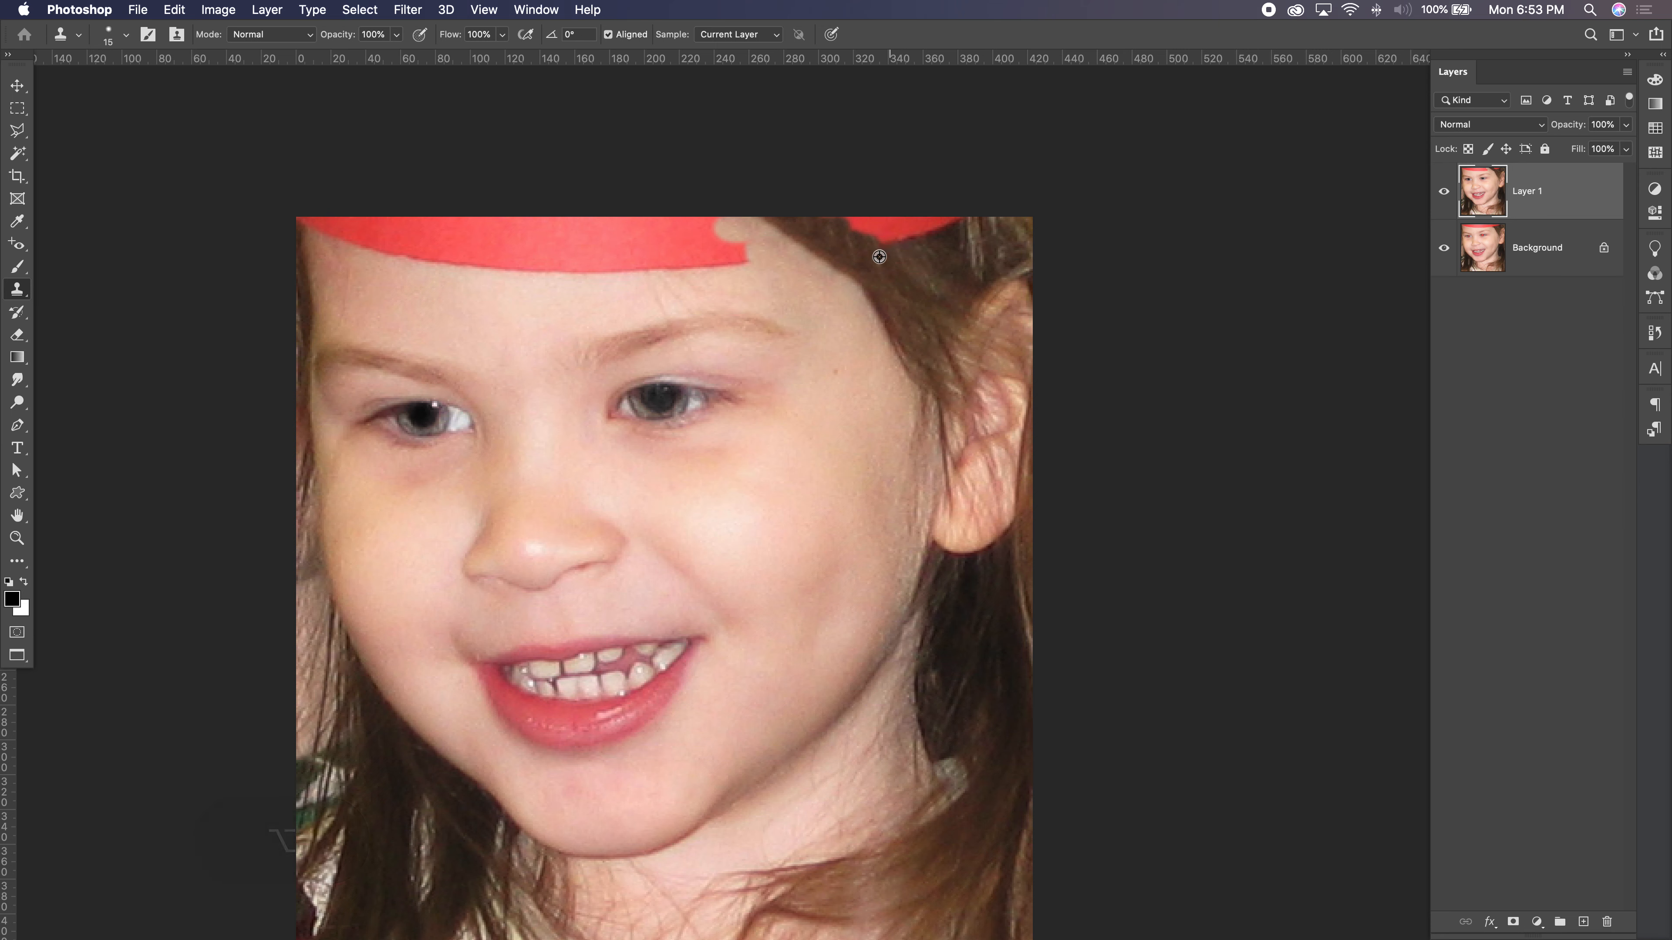
mouse_move(882, 246)
left_mouse_down()
mouse_move(969, 222)
mouse_move(828, 218)
mouse_move(963, 224)
left_mouse_up()
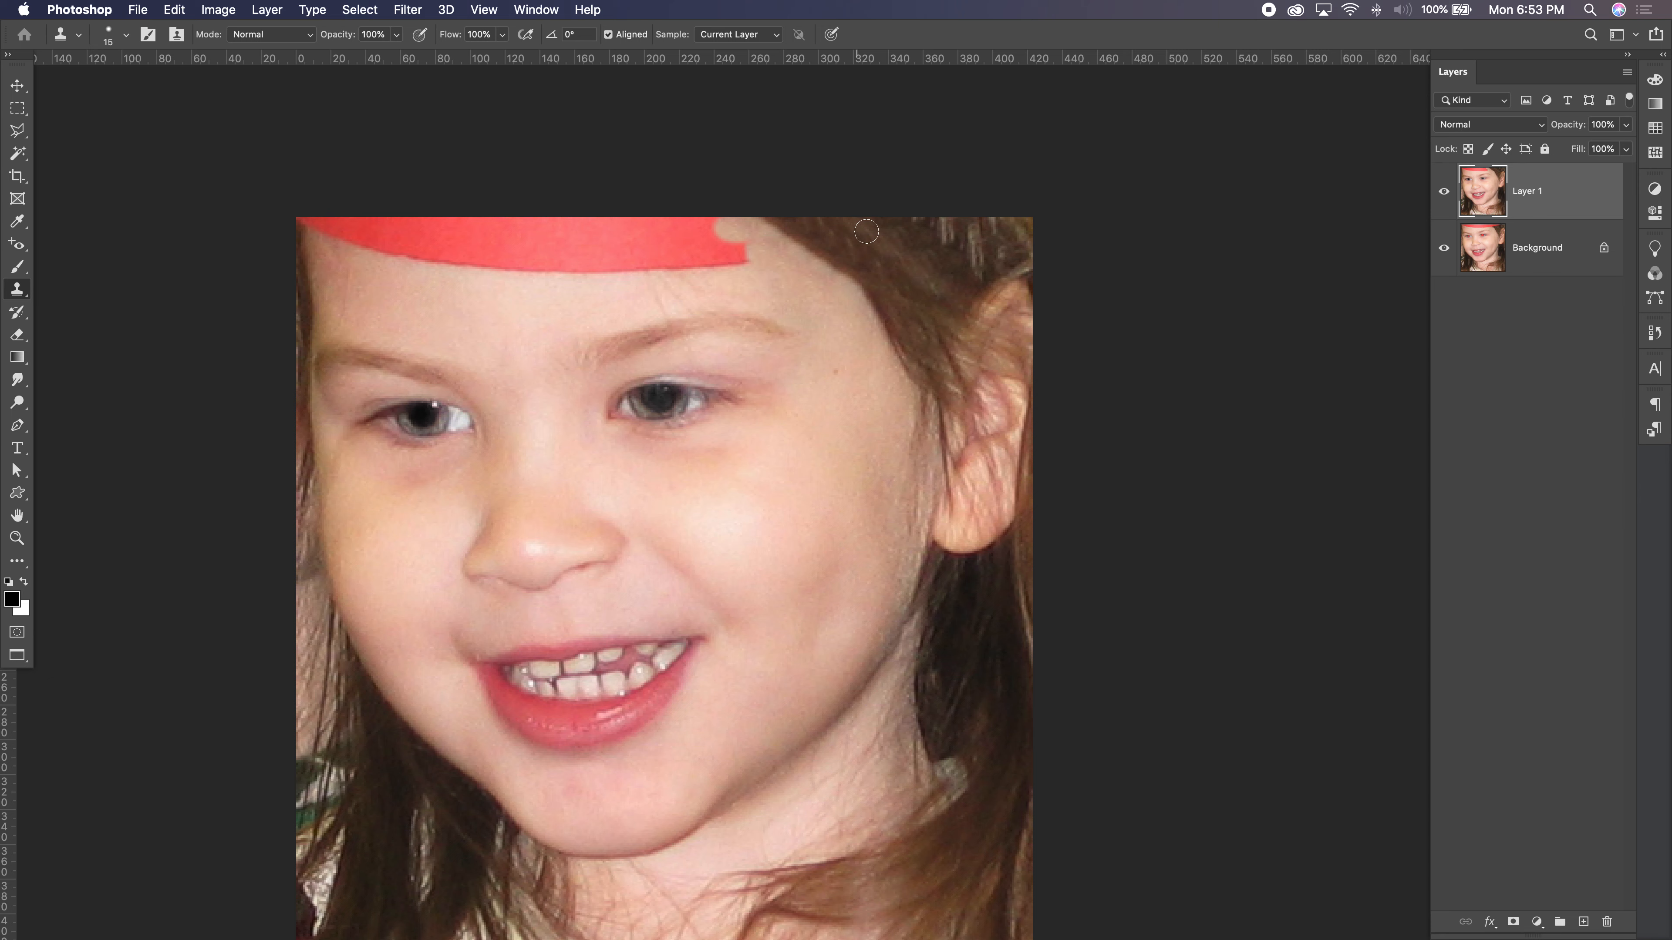
key("super+minus")
key("super+minus")
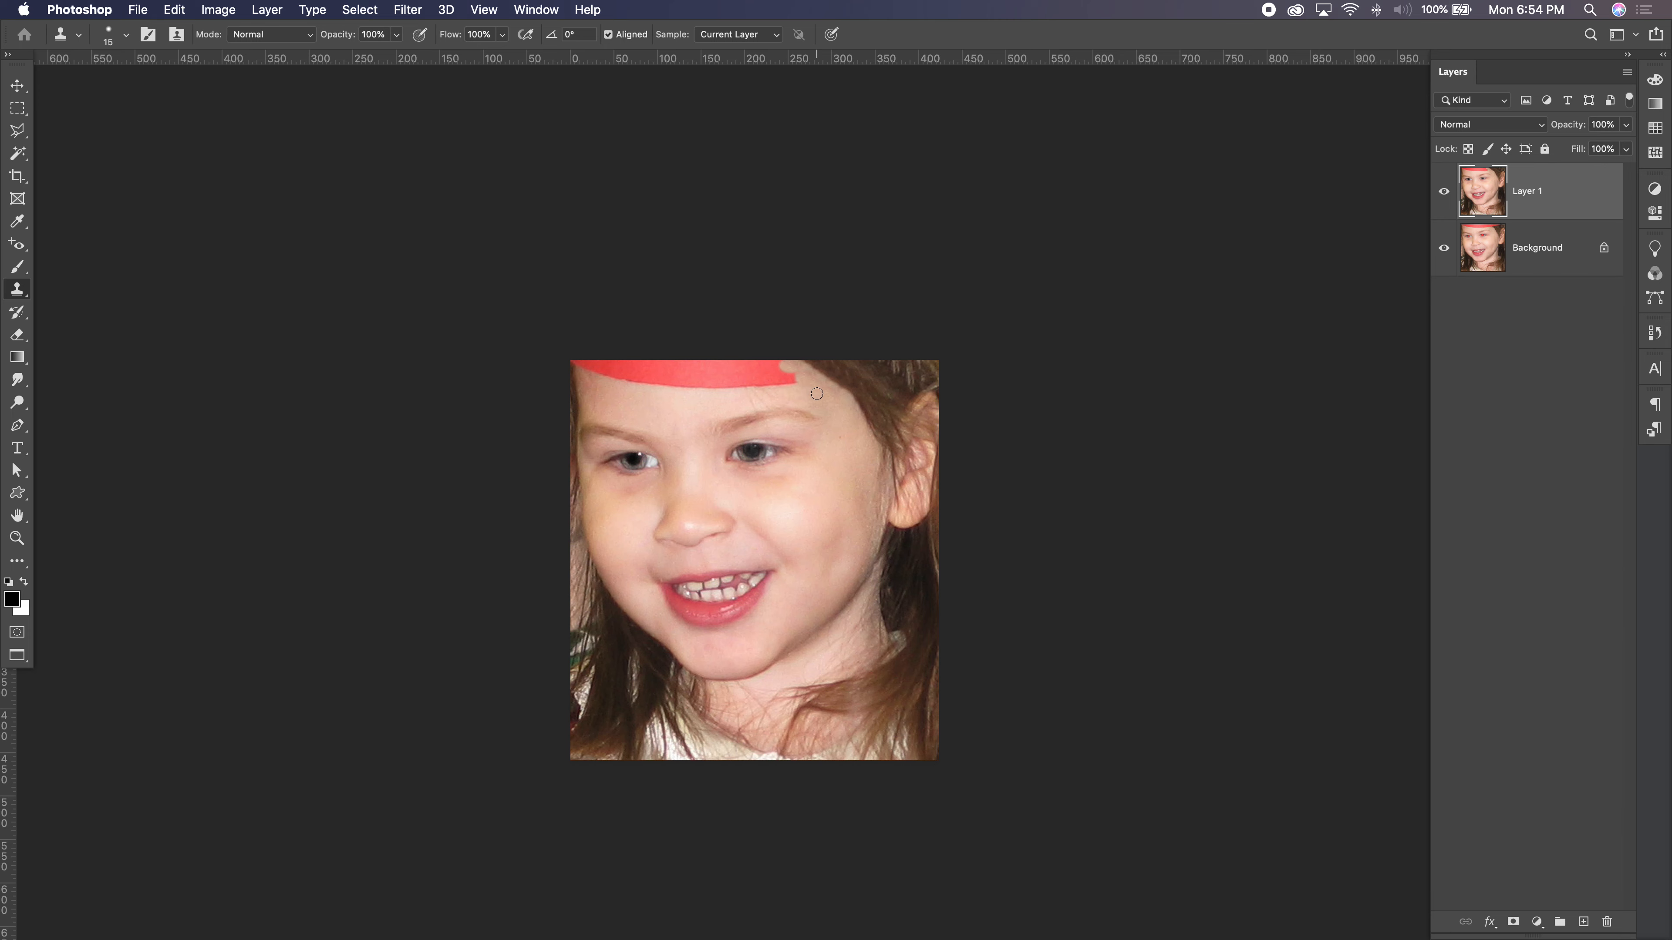
Step: Try Clone Stamp dabs along the headband and on the mid-forehead from a source near the temple, and undo them
key("super+equal")
key("super+equal")
left_click_drag(710, 358, 765, 490)
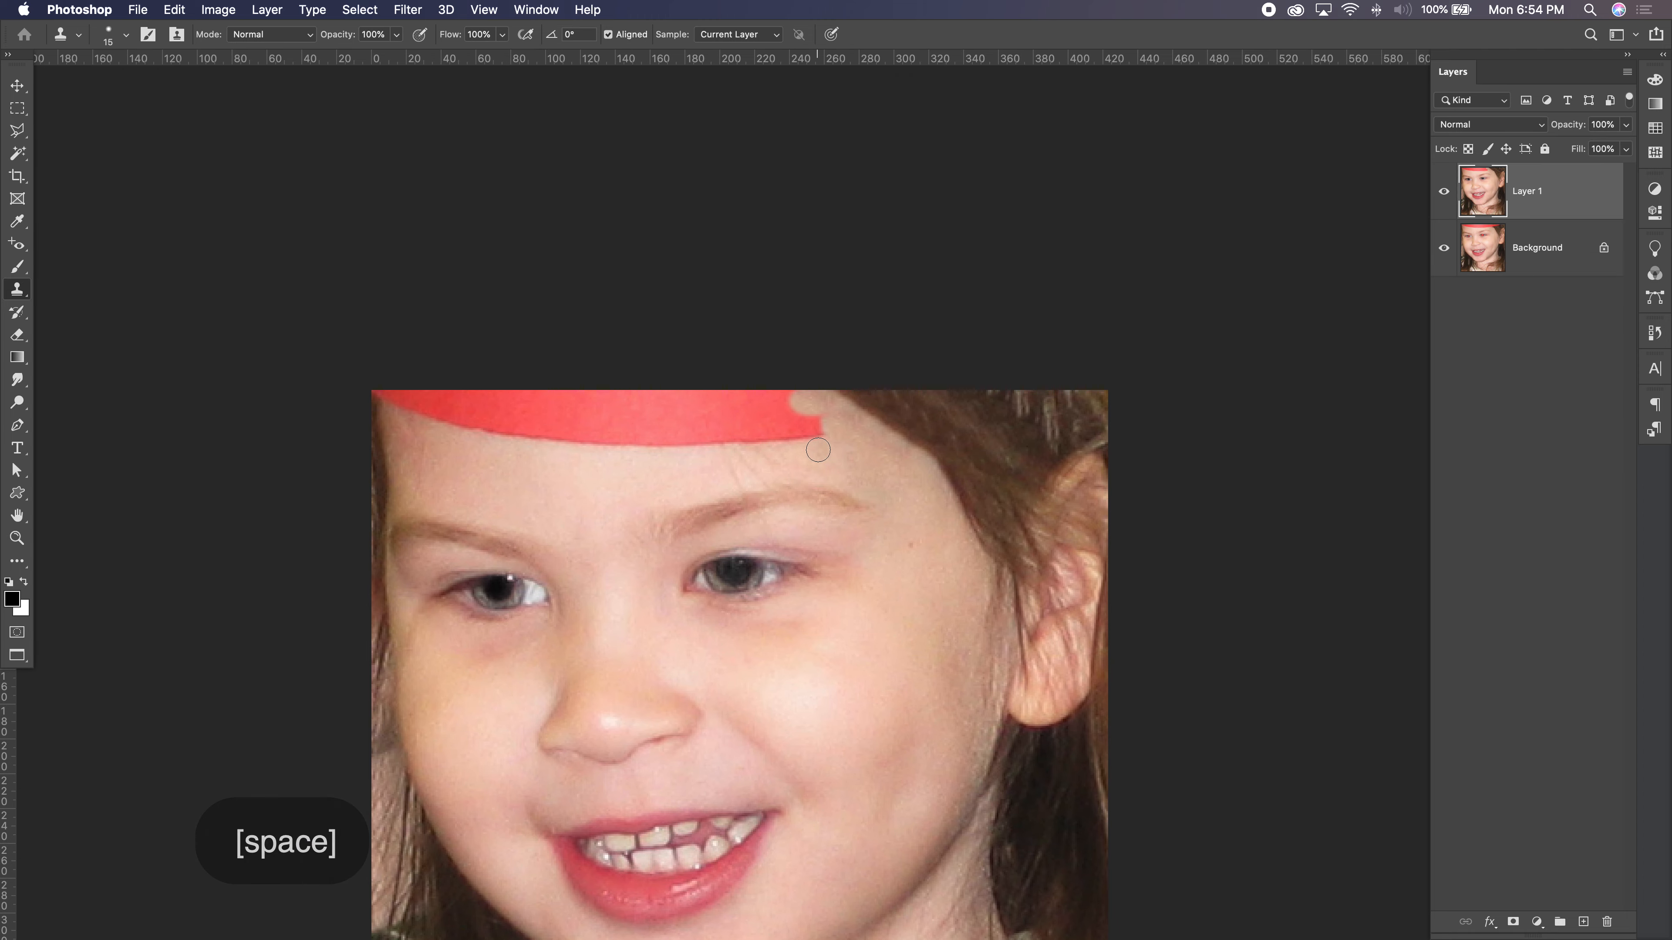
left_click(392, 416)
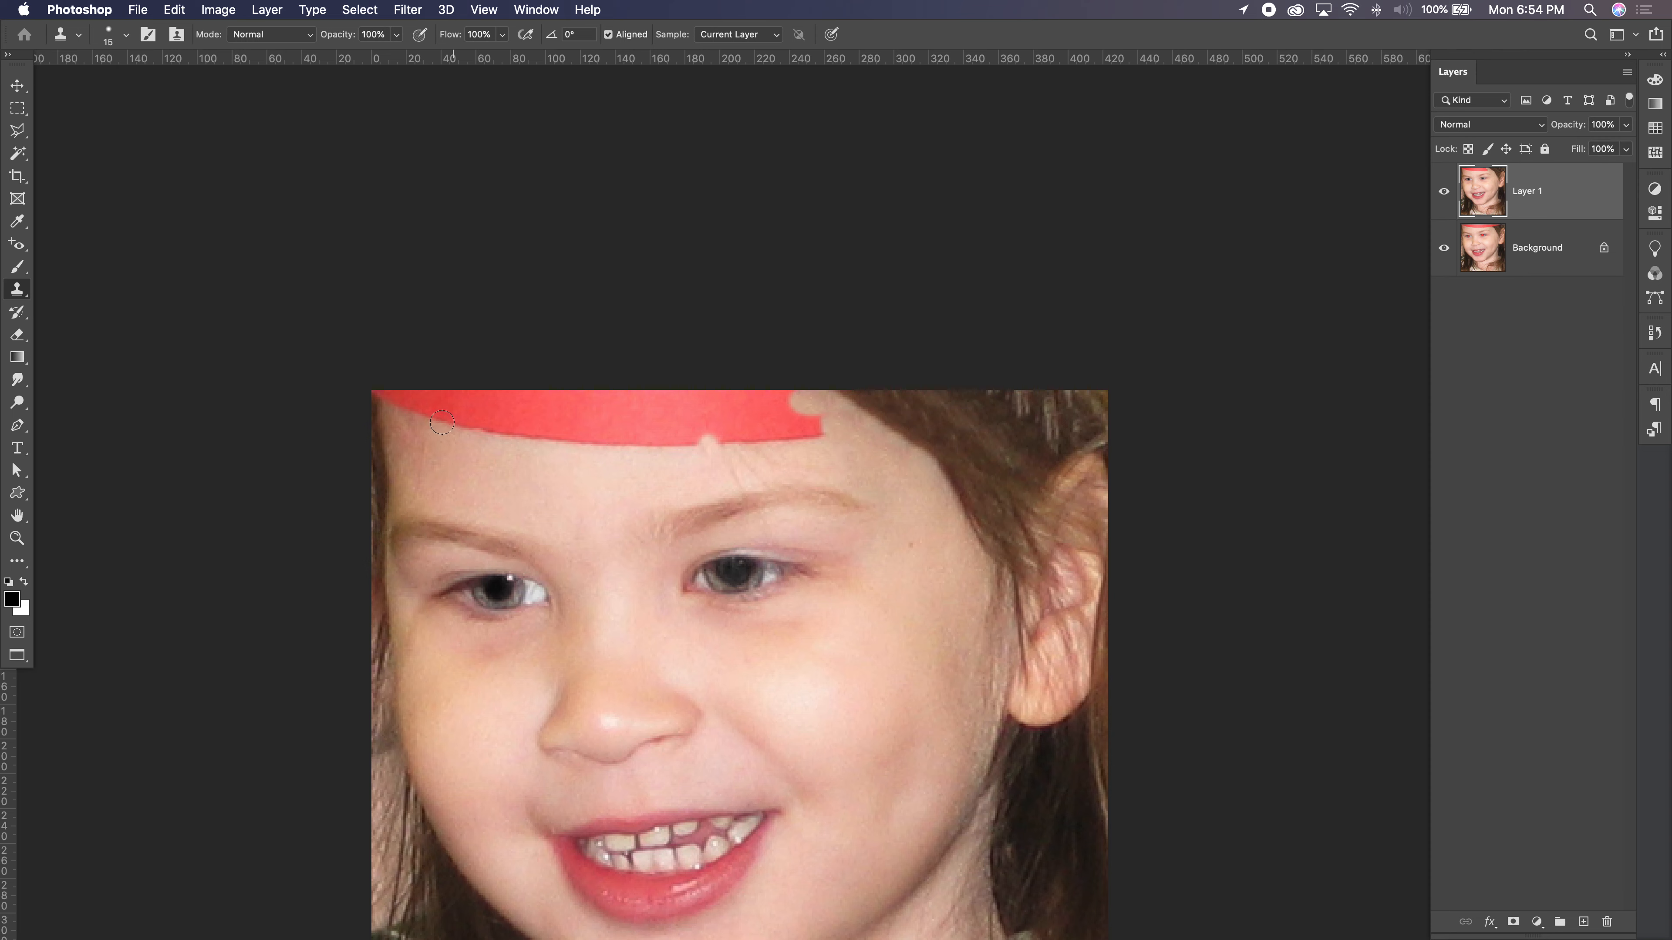
left_click(422, 411)
left_click(409, 451, "alt")
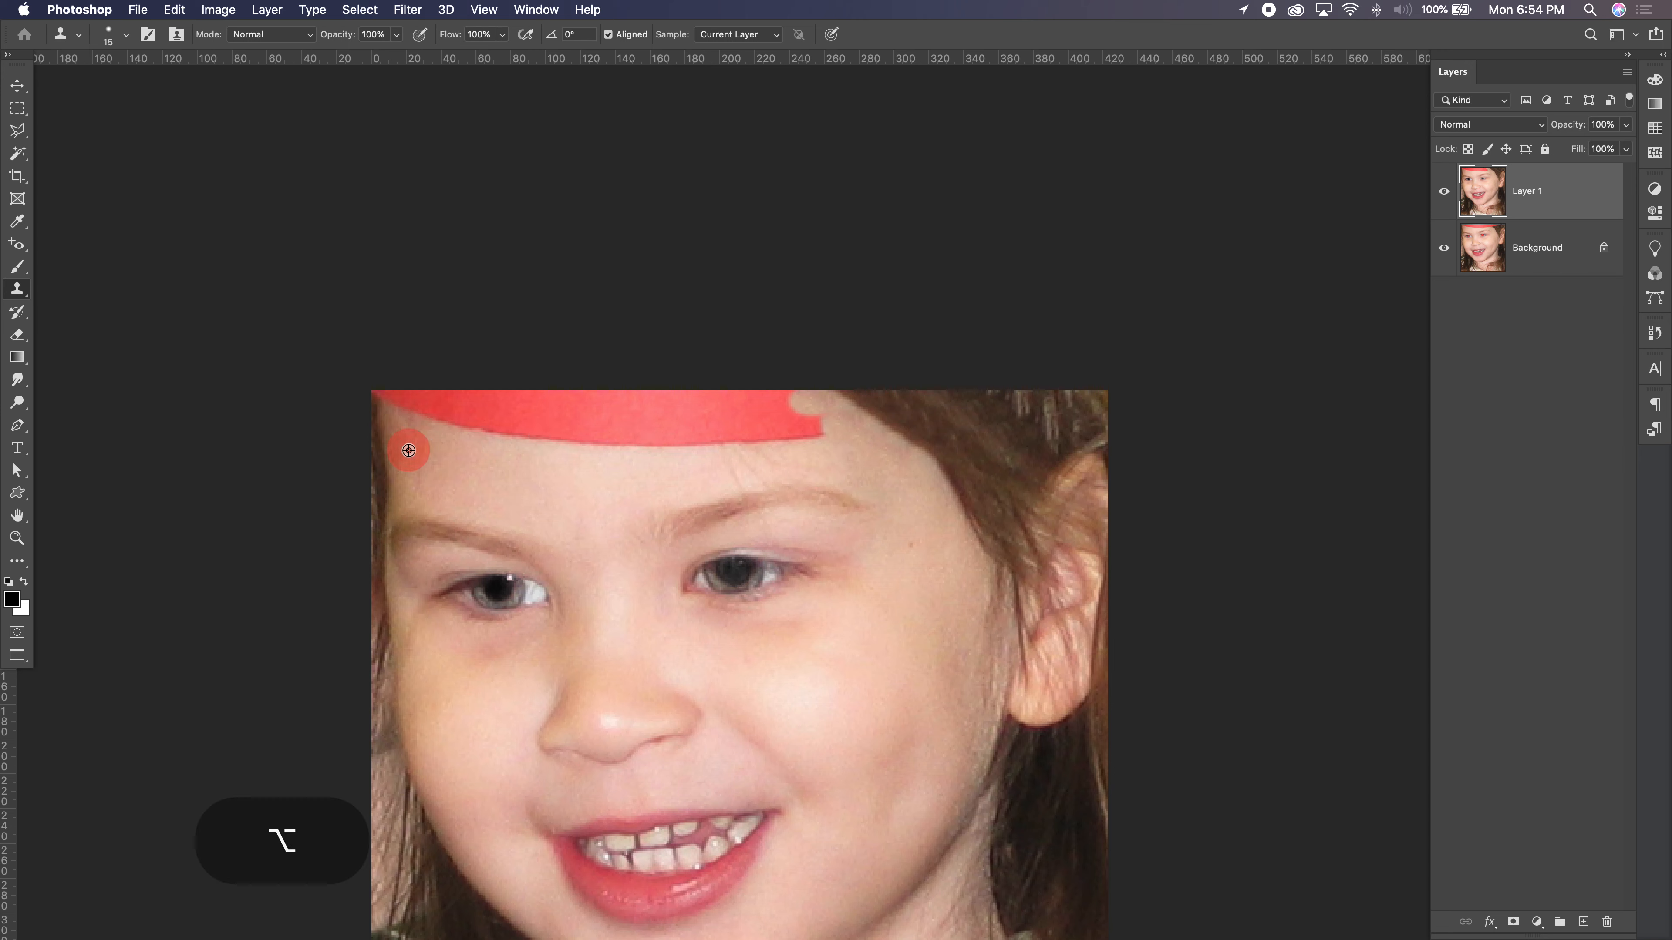
left_click(630, 468)
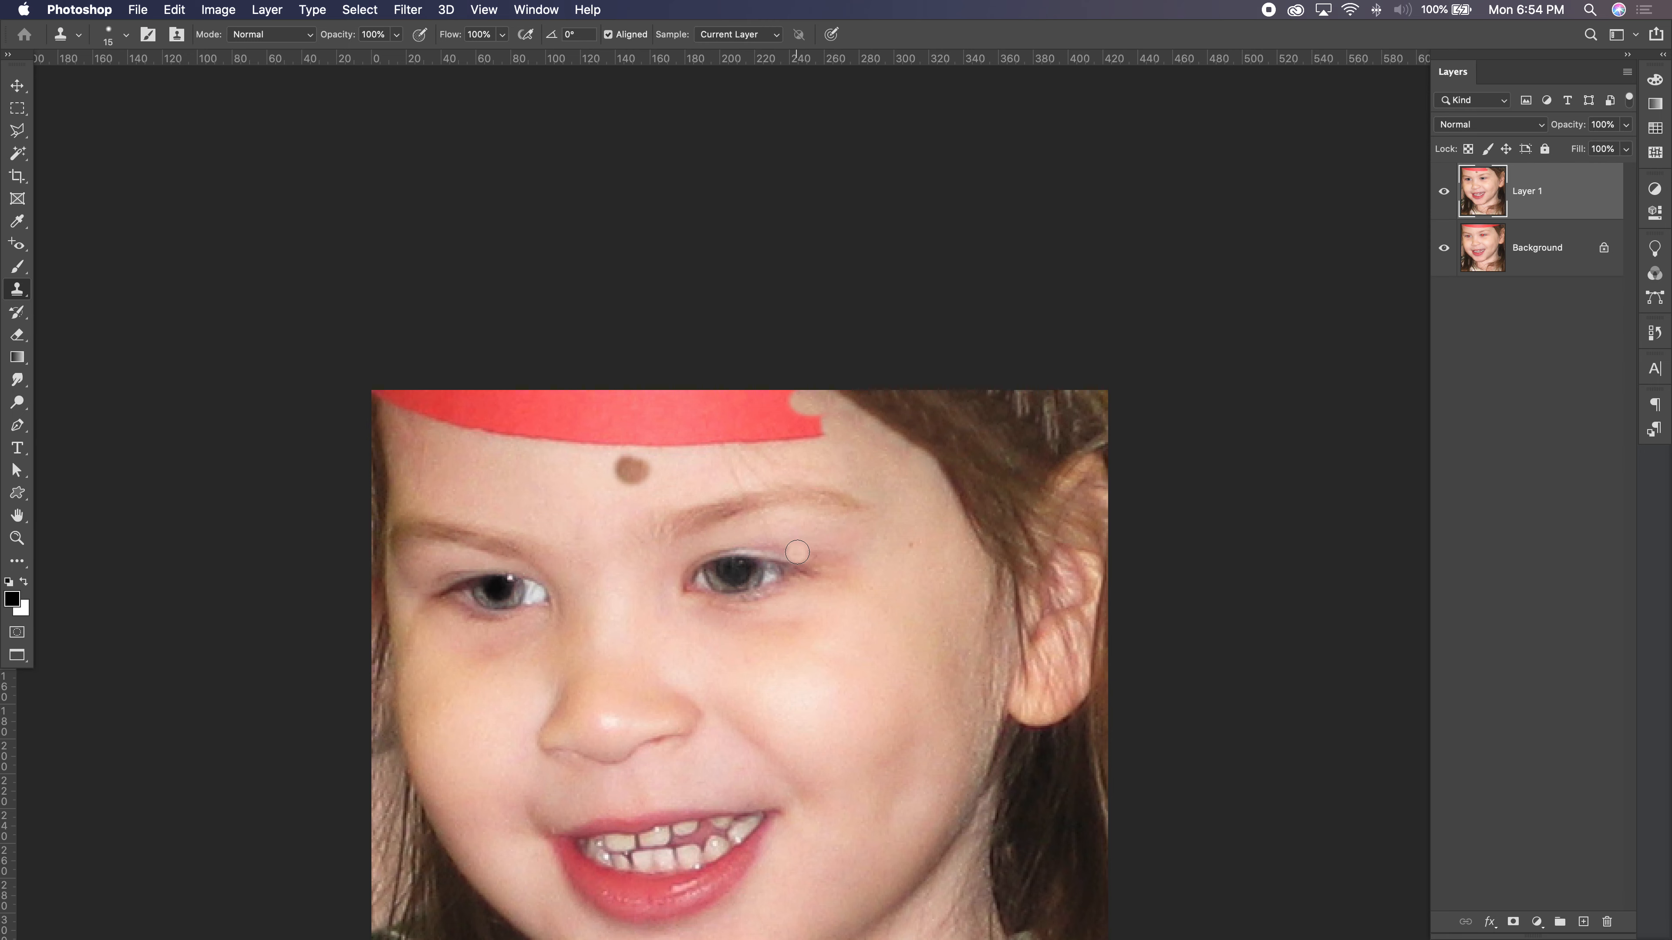
key("super+z")
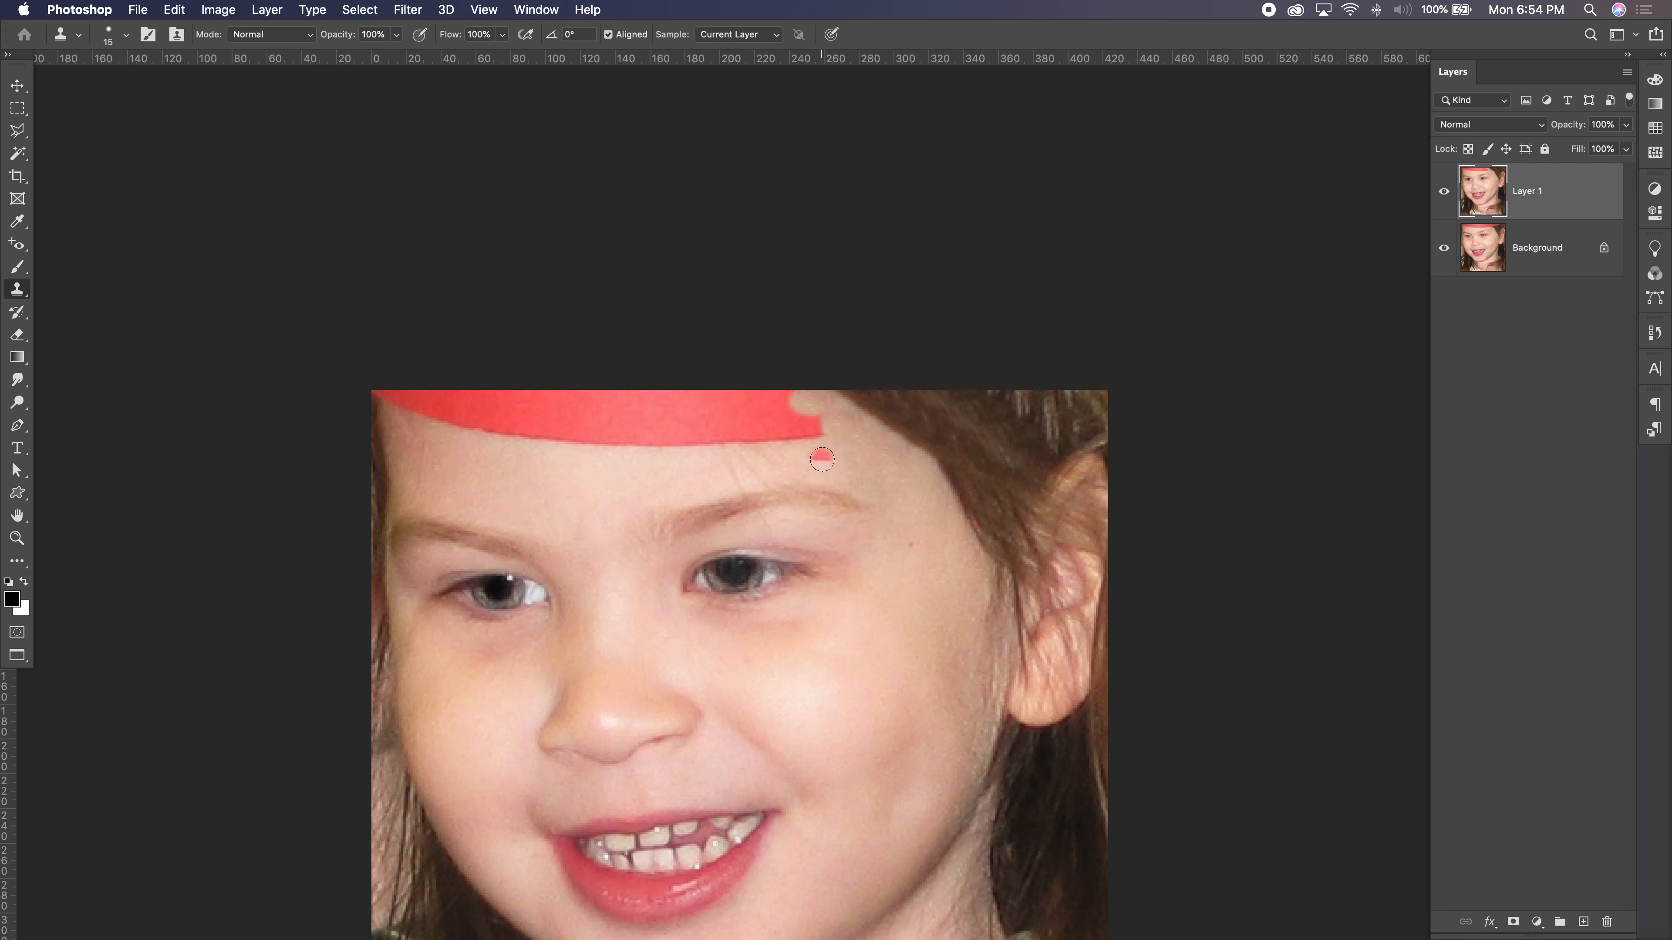
Step: Sample forehead skin just below the headband and clone it along the headband's entire lower edge
scroll(822, 454, "down", 2)
key("alt")
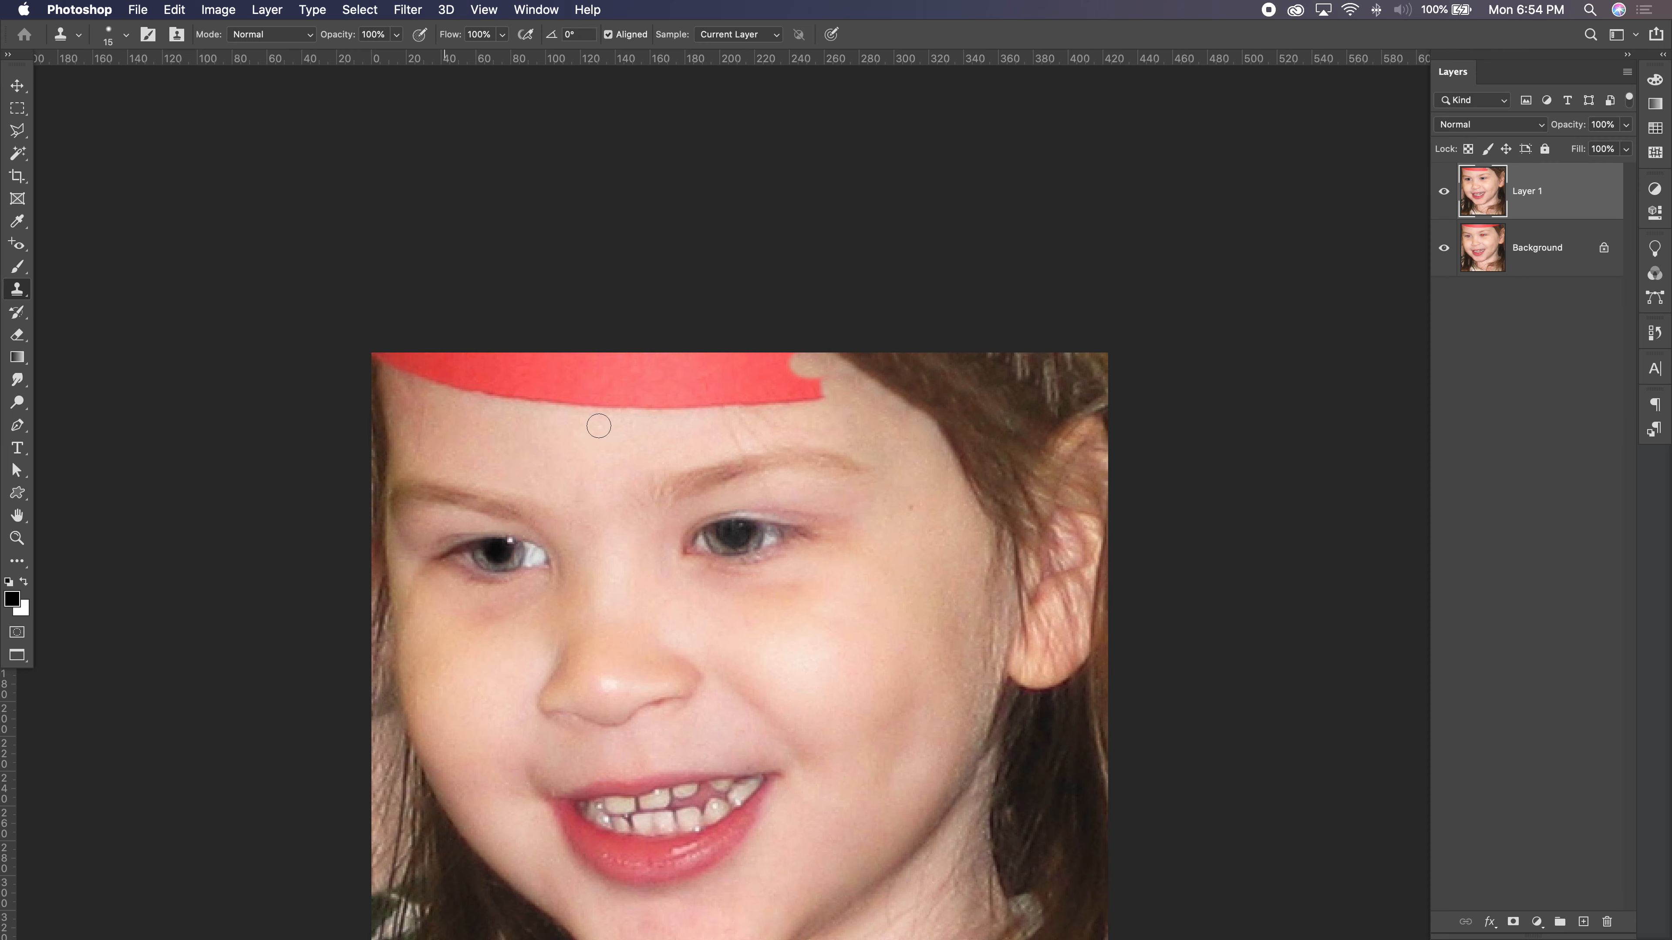
key("alt")
left_click(819, 424, "alt")
mouse_move(821, 401)
left_mouse_down()
mouse_move(609, 411)
mouse_move(469, 400)
mouse_move(372, 354)
left_mouse_up()
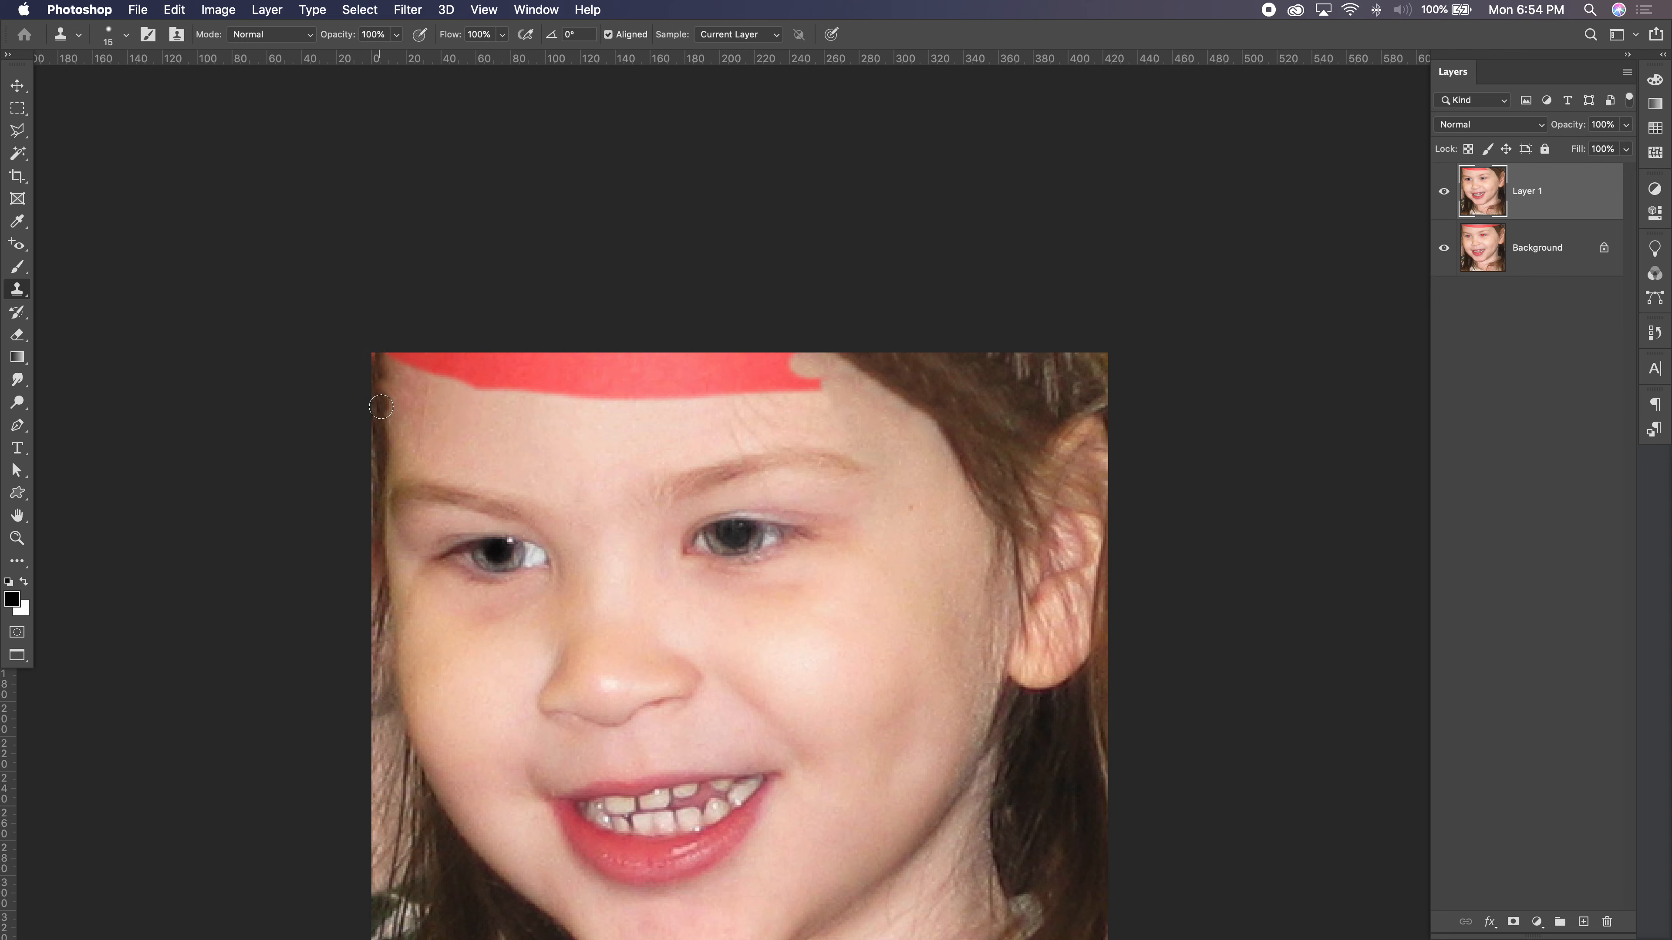
Step: Try cloning the hair at the photo's left edge over the headband's left end and undo the stroke
left_click(378, 429, "alt")
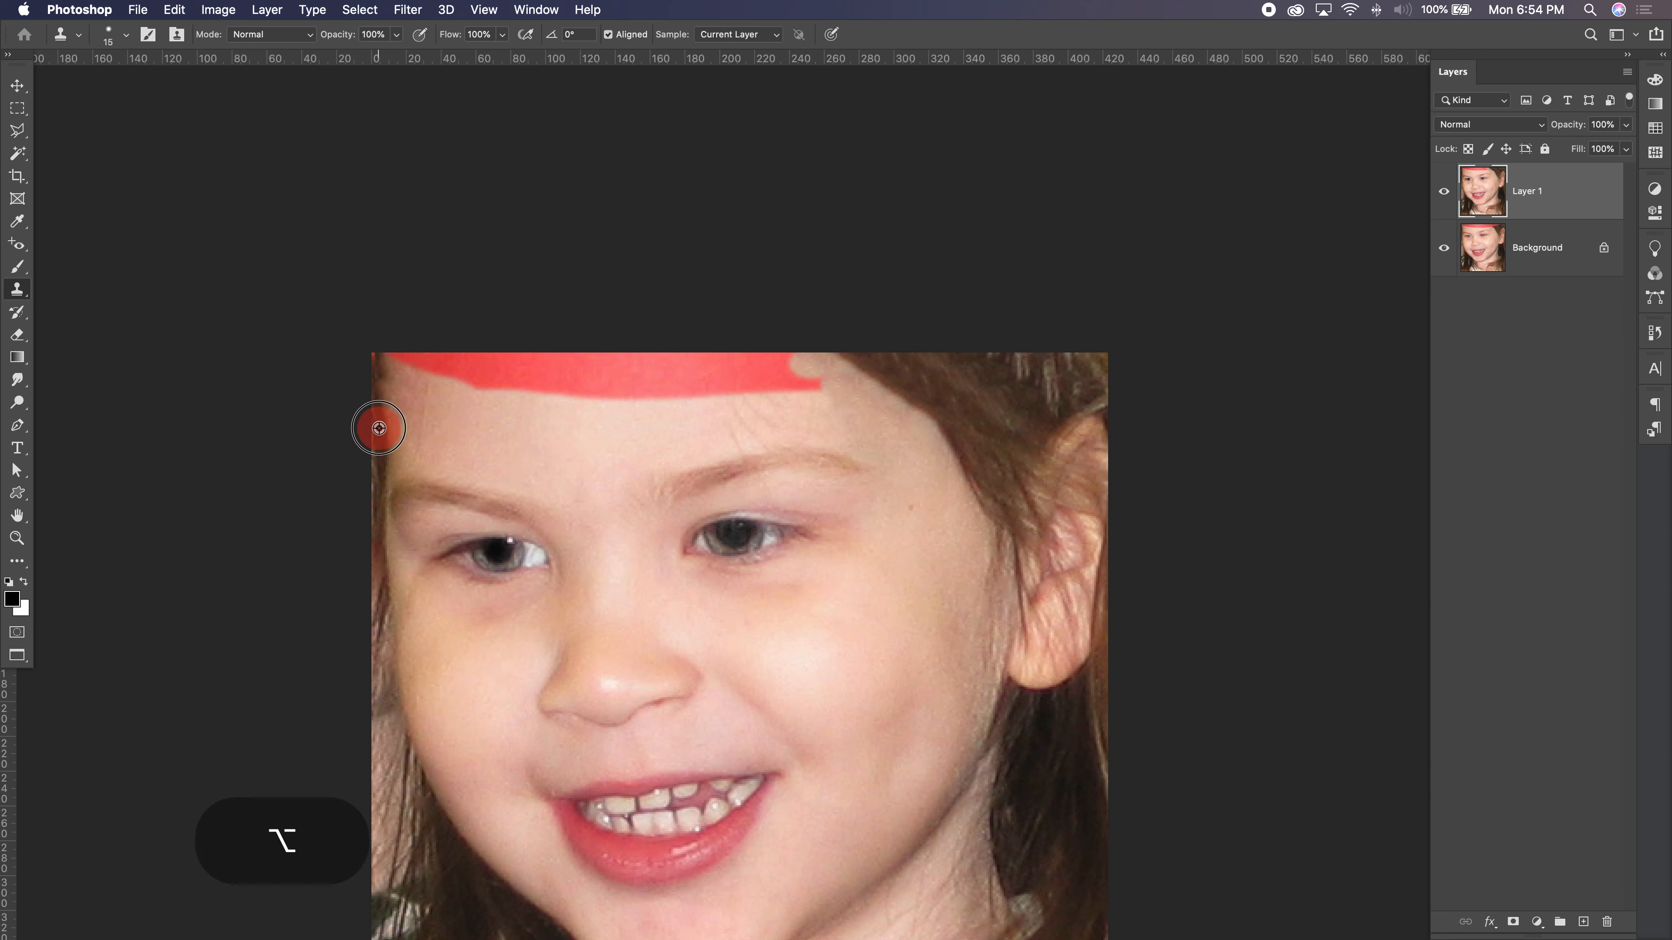
left_click_drag(373, 356, 571, 400)
left_click(385, 359)
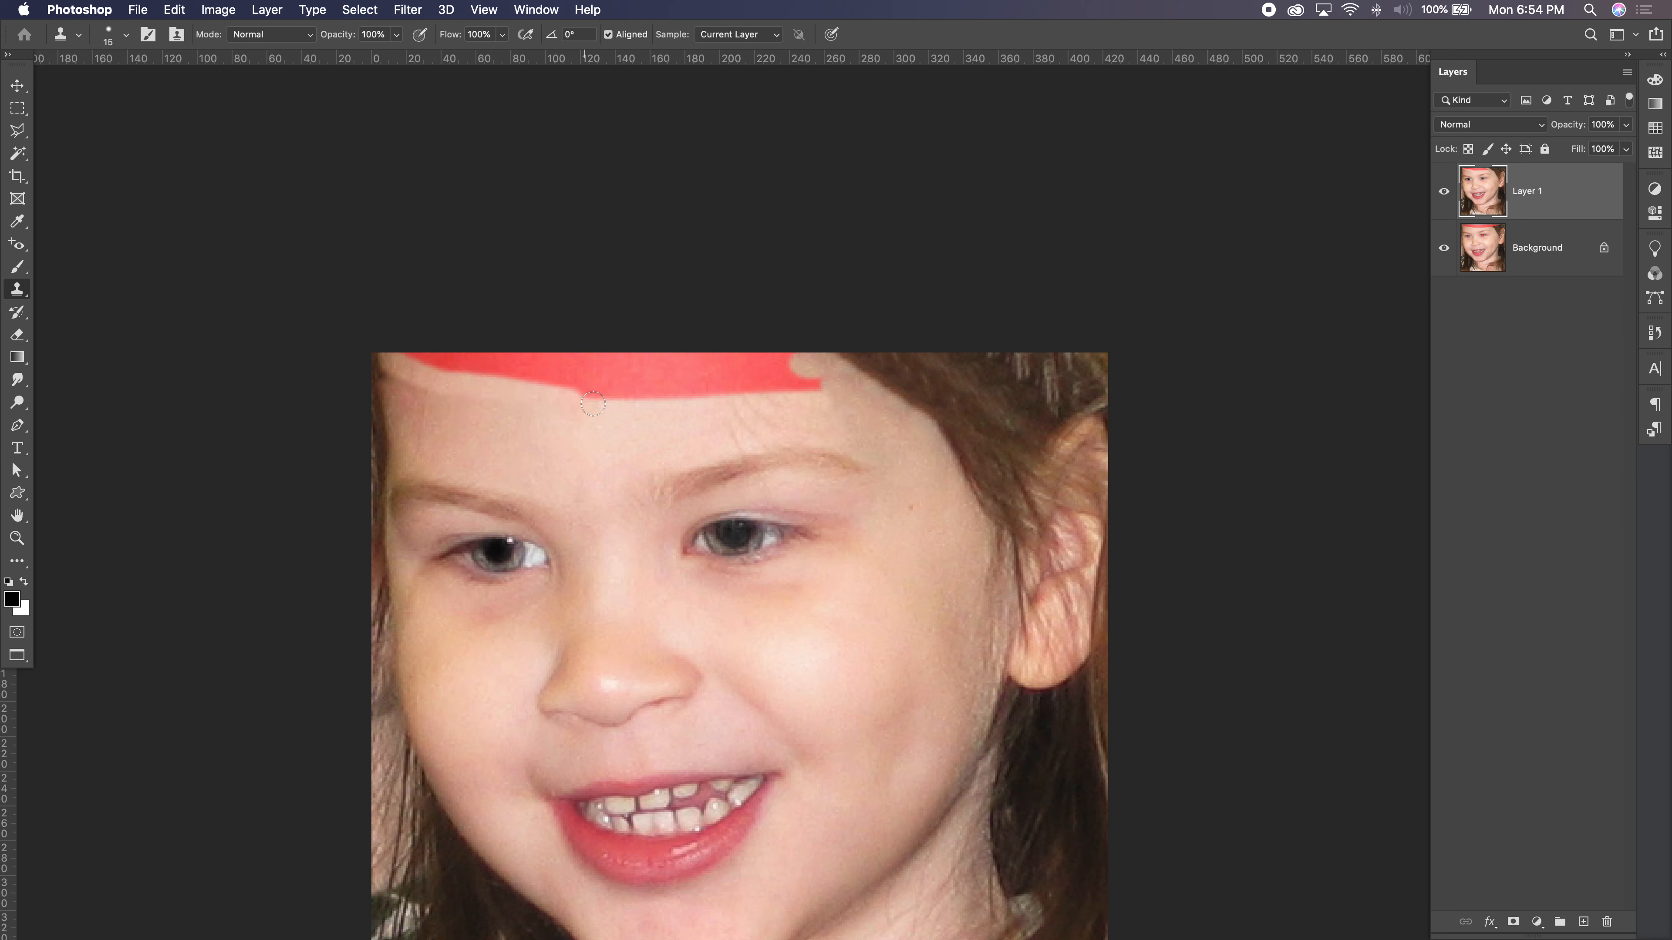
key("super+z")
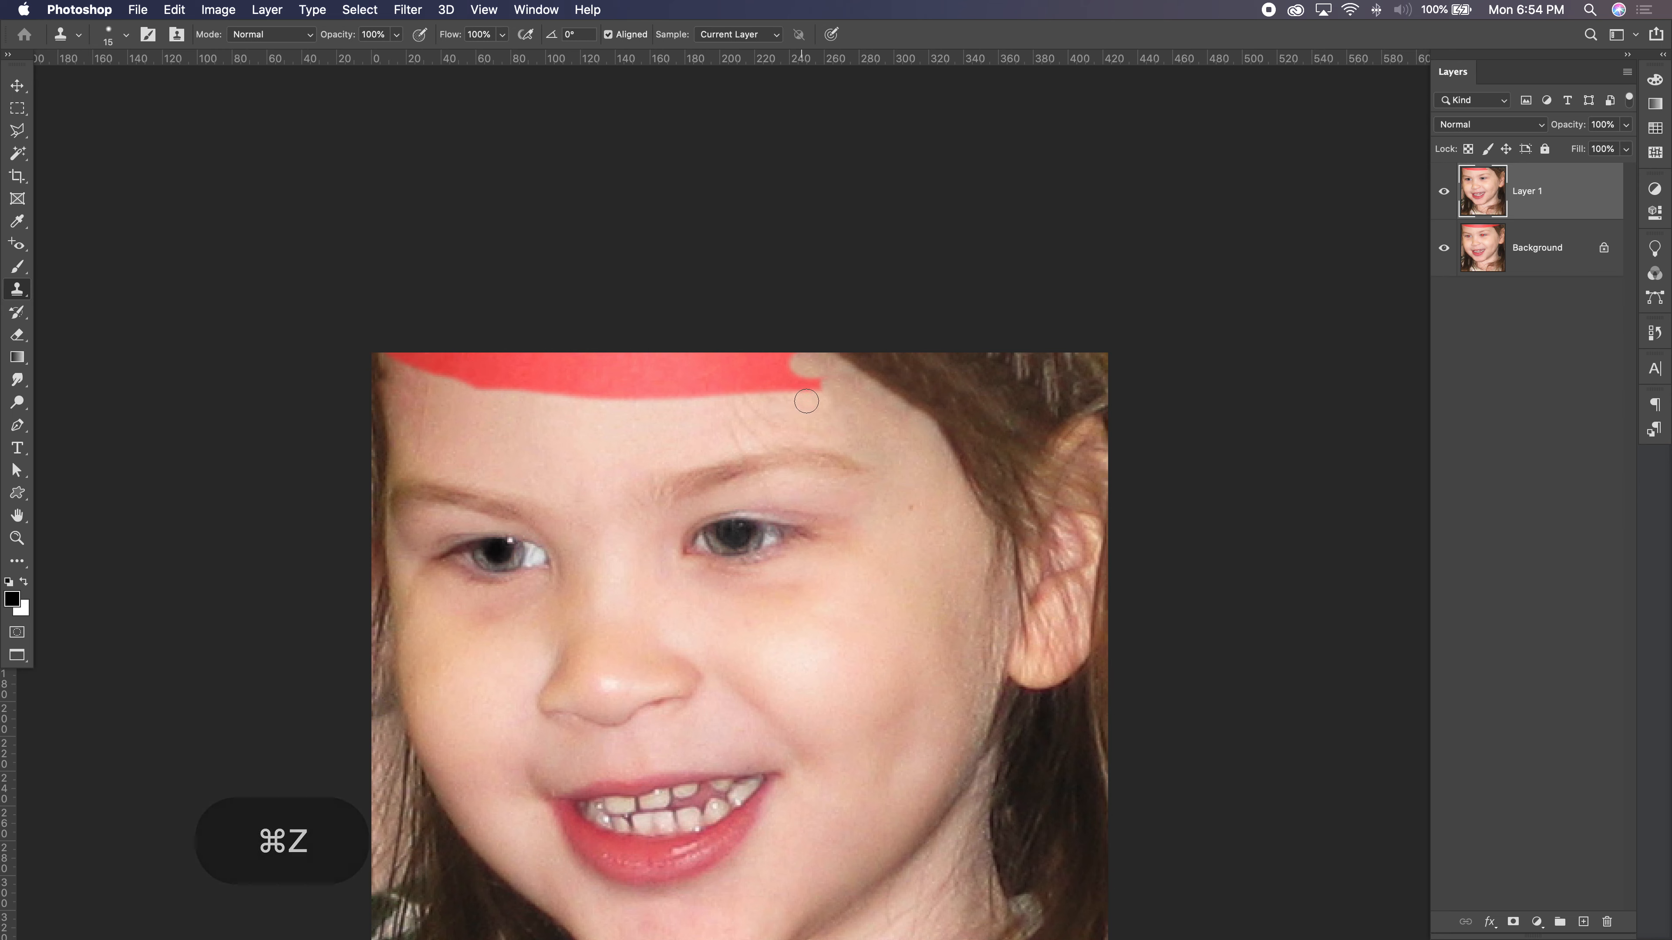
Step: Resample the forehead skin below the headband and clone it in successive passes over all the remaining red
left_click(819, 410, "alt")
mouse_move(813, 406)
left_mouse_down()
mouse_move(509, 393)
mouse_move(365, 346)
left_mouse_up()
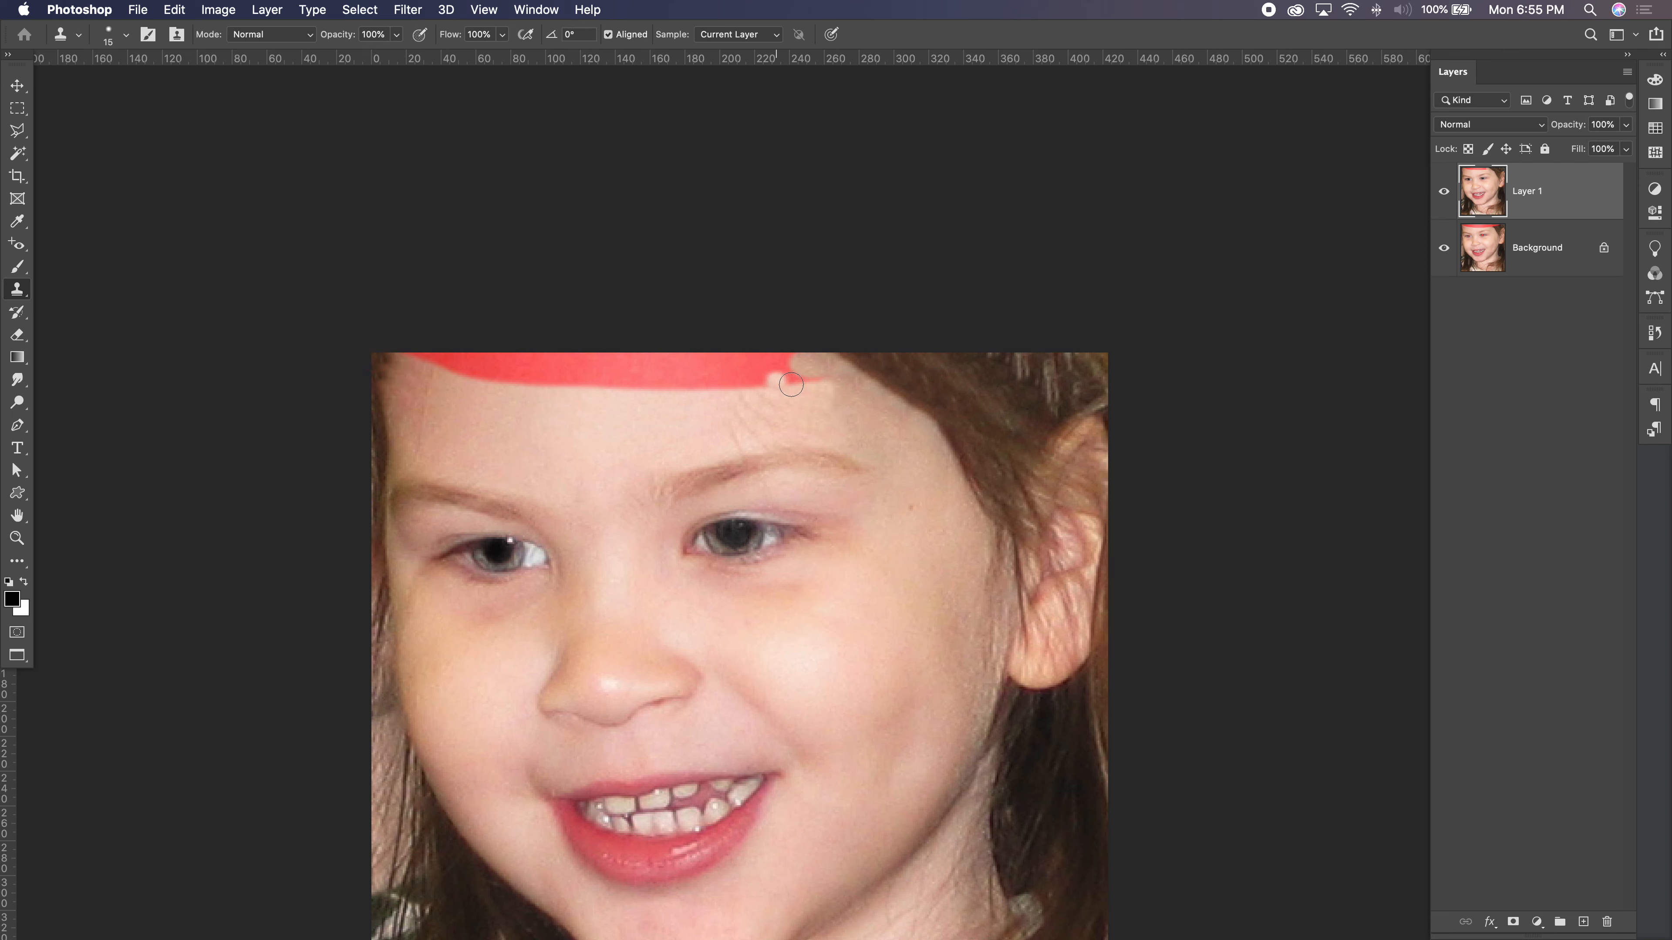
mouse_move(847, 385)
left_mouse_down()
mouse_move(465, 377)
mouse_move(384, 345)
left_mouse_up()
left_click_drag(795, 373, 414, 352)
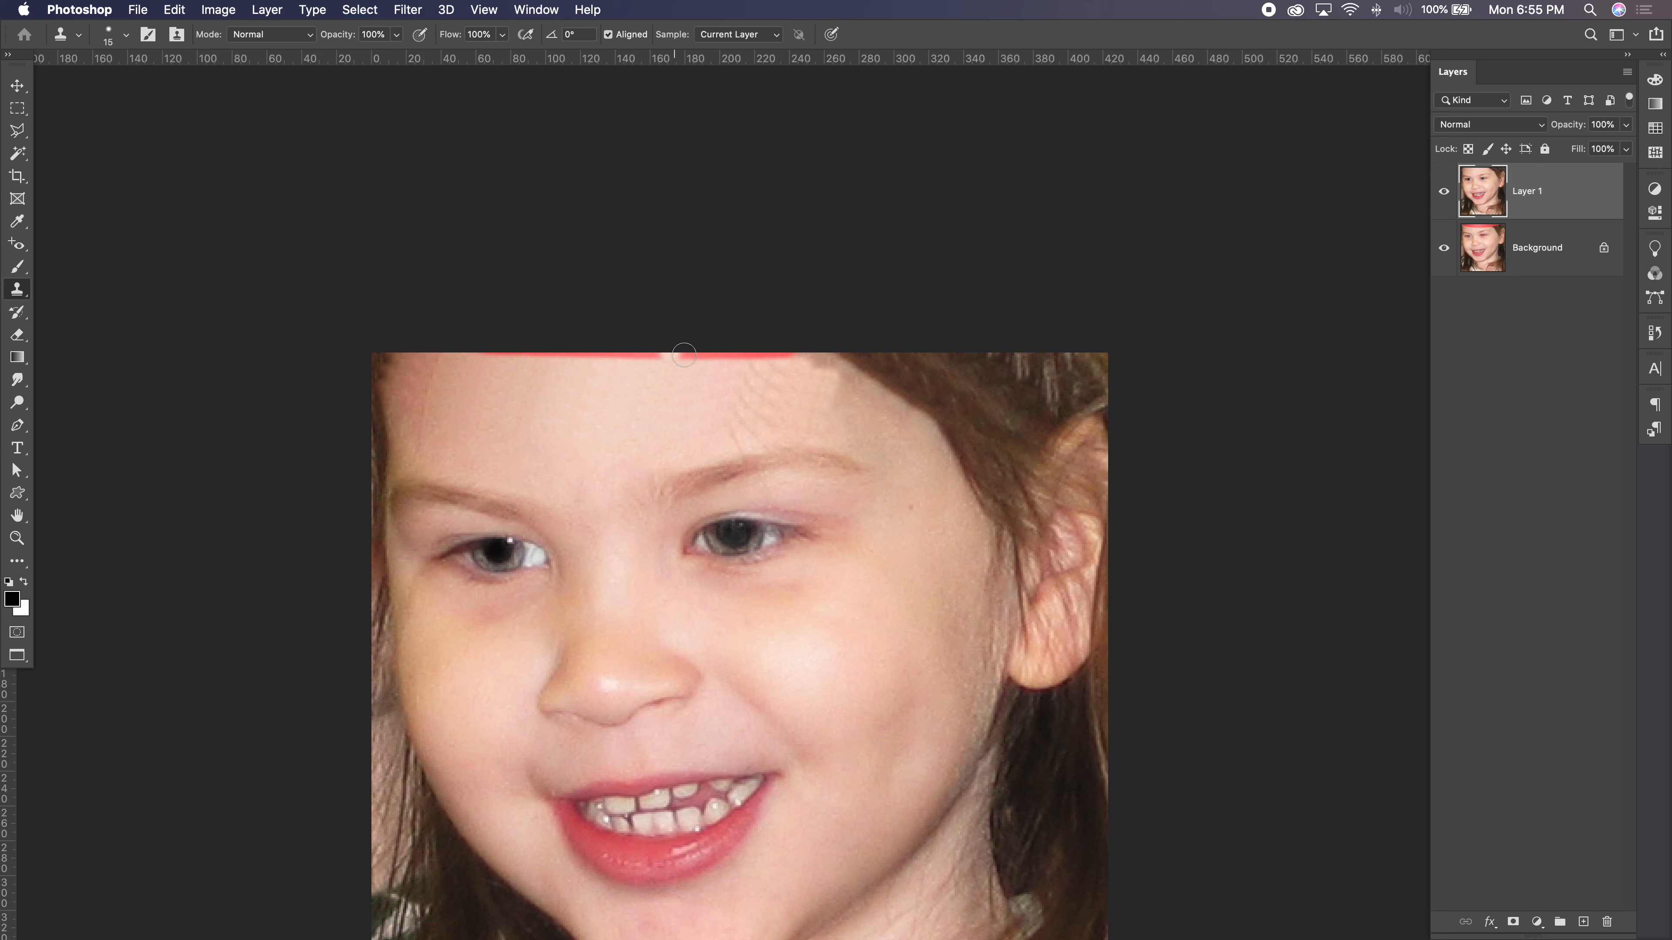
left_click_drag(807, 356, 406, 346)
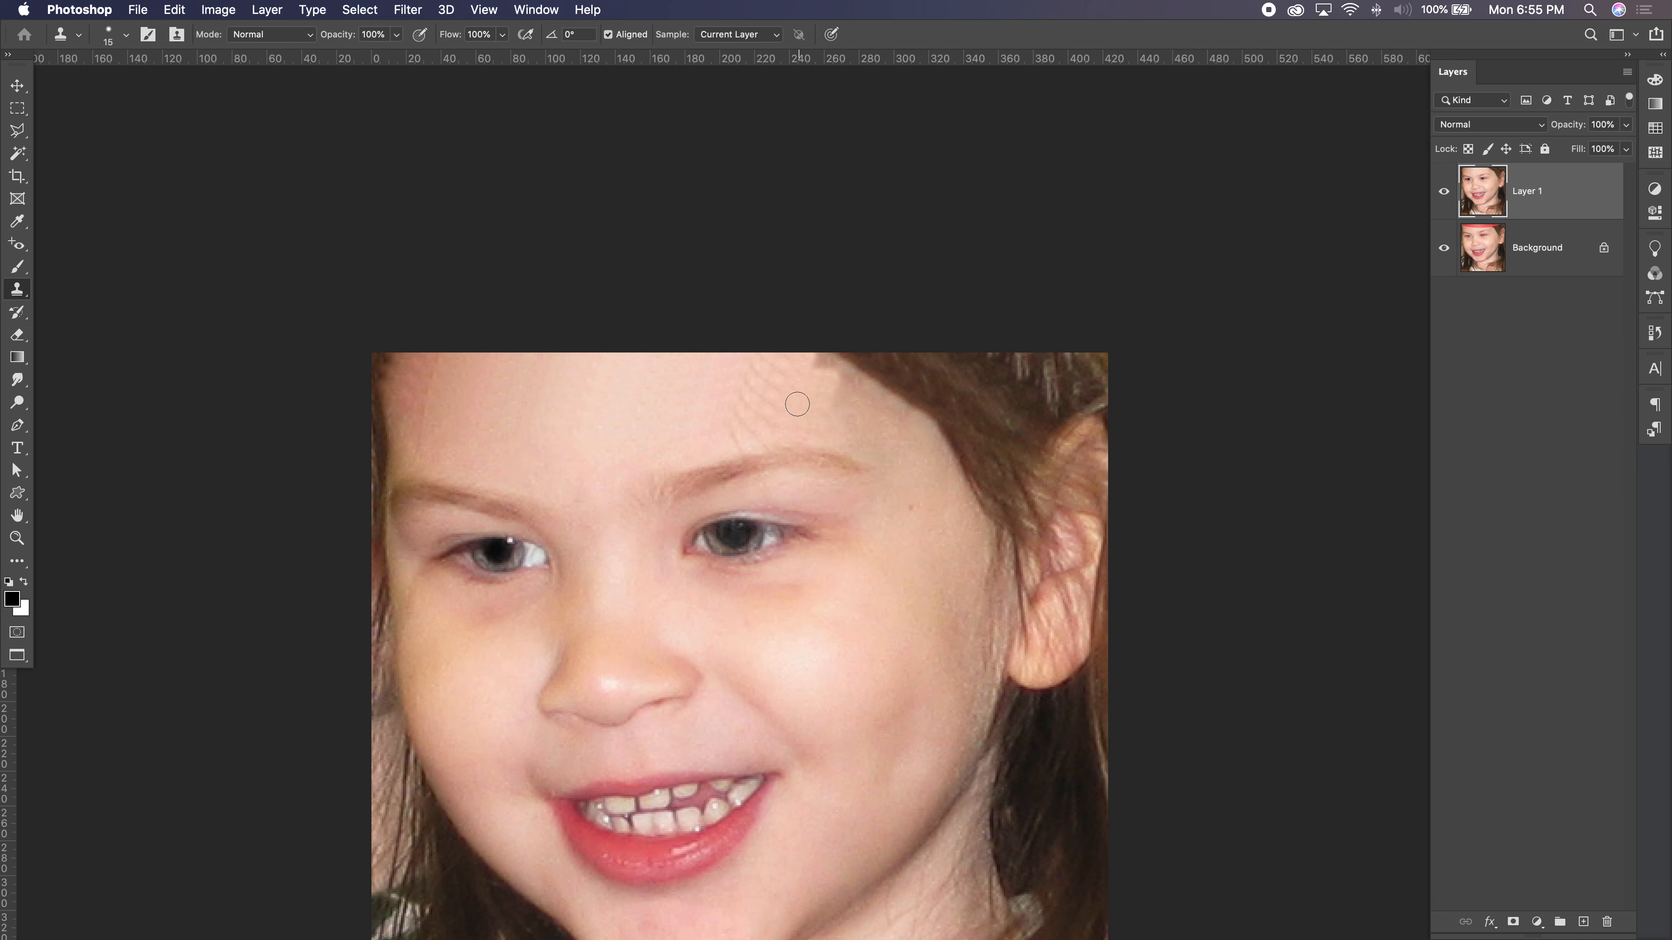
Step: Examine the retouched forehead and hairline at several magnifications
key("super+minus")
key("super+minus")
key("super+minus")
key("super+minus")
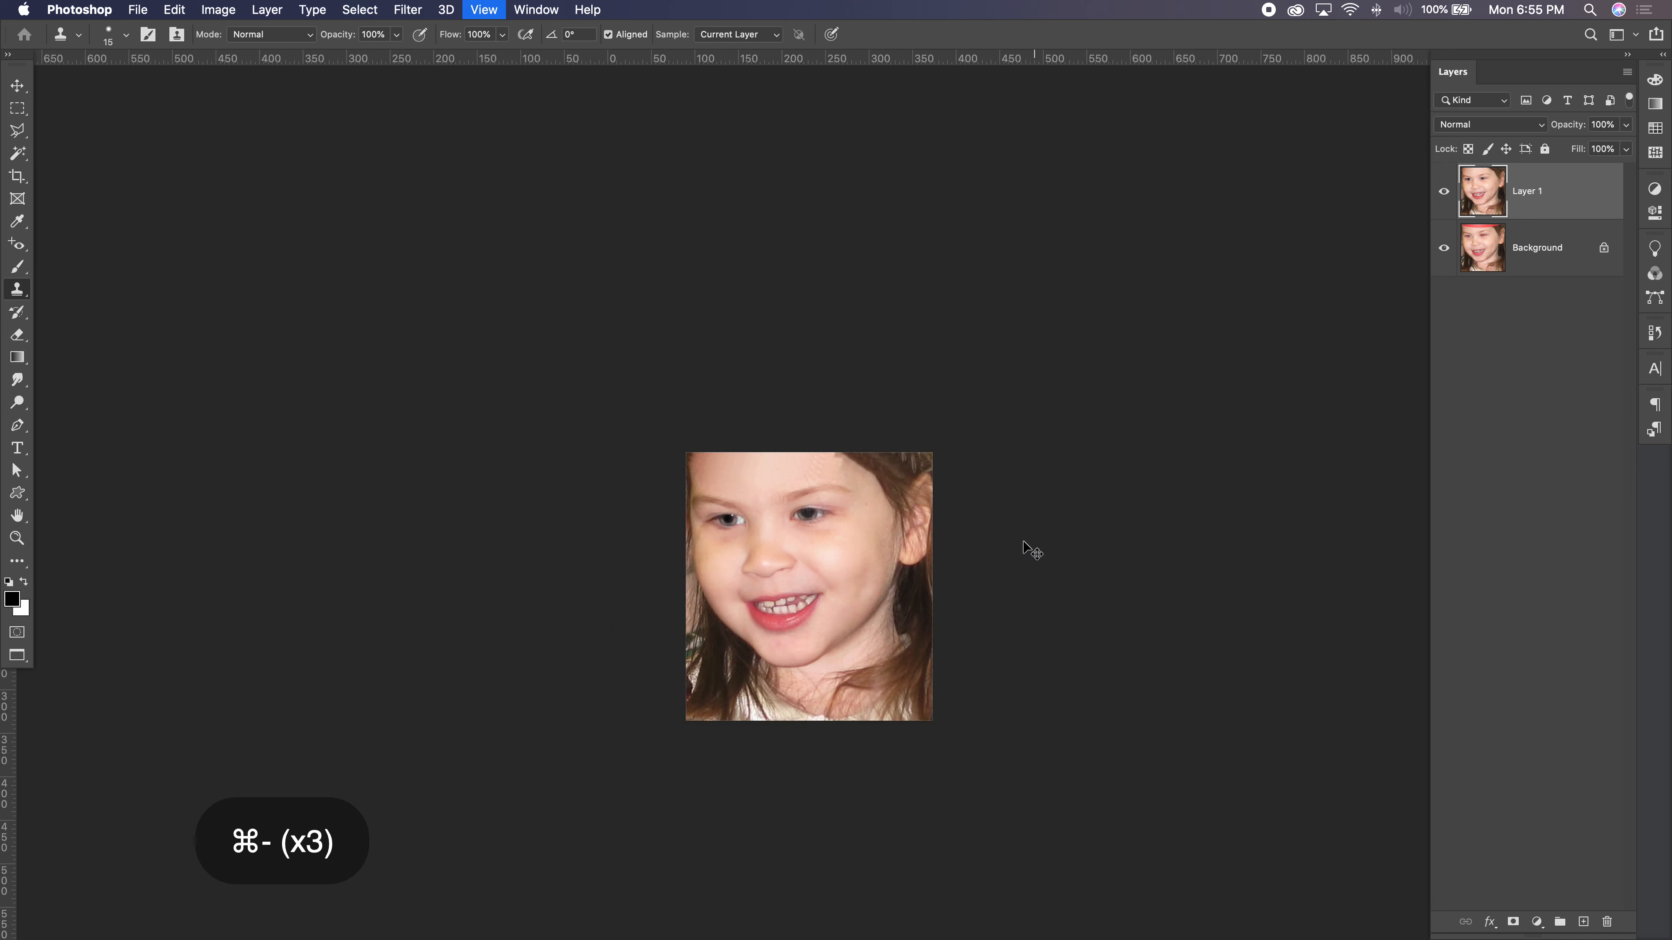
key("super+equal")
key("super+equal")
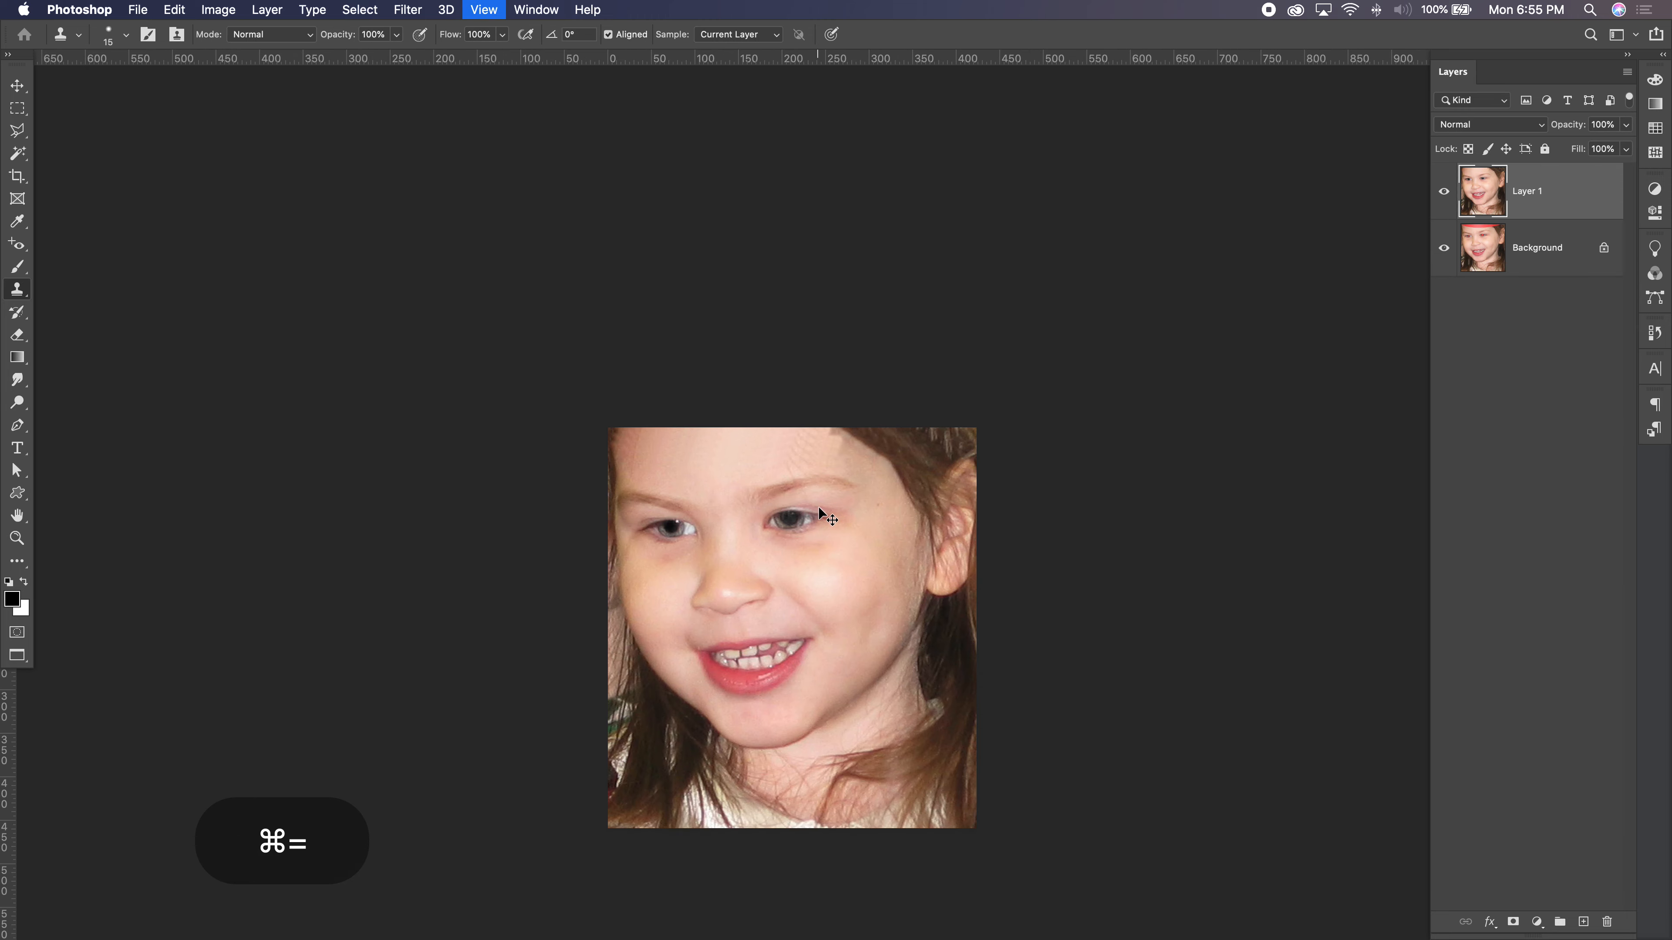
key("super+equal")
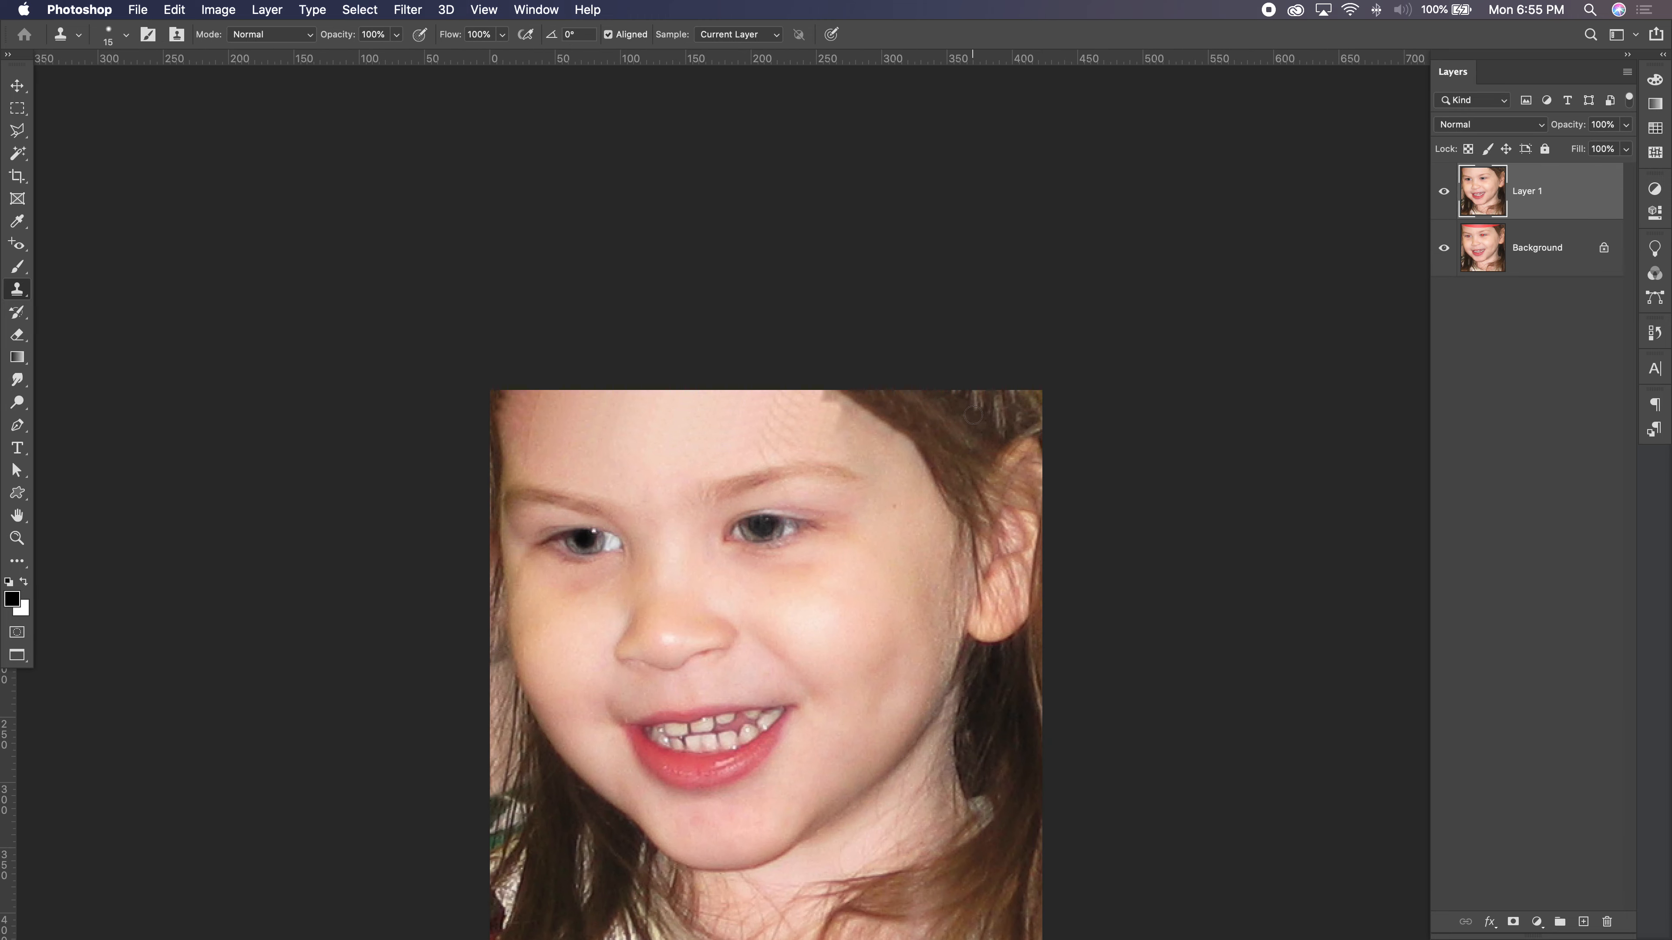
key("super")
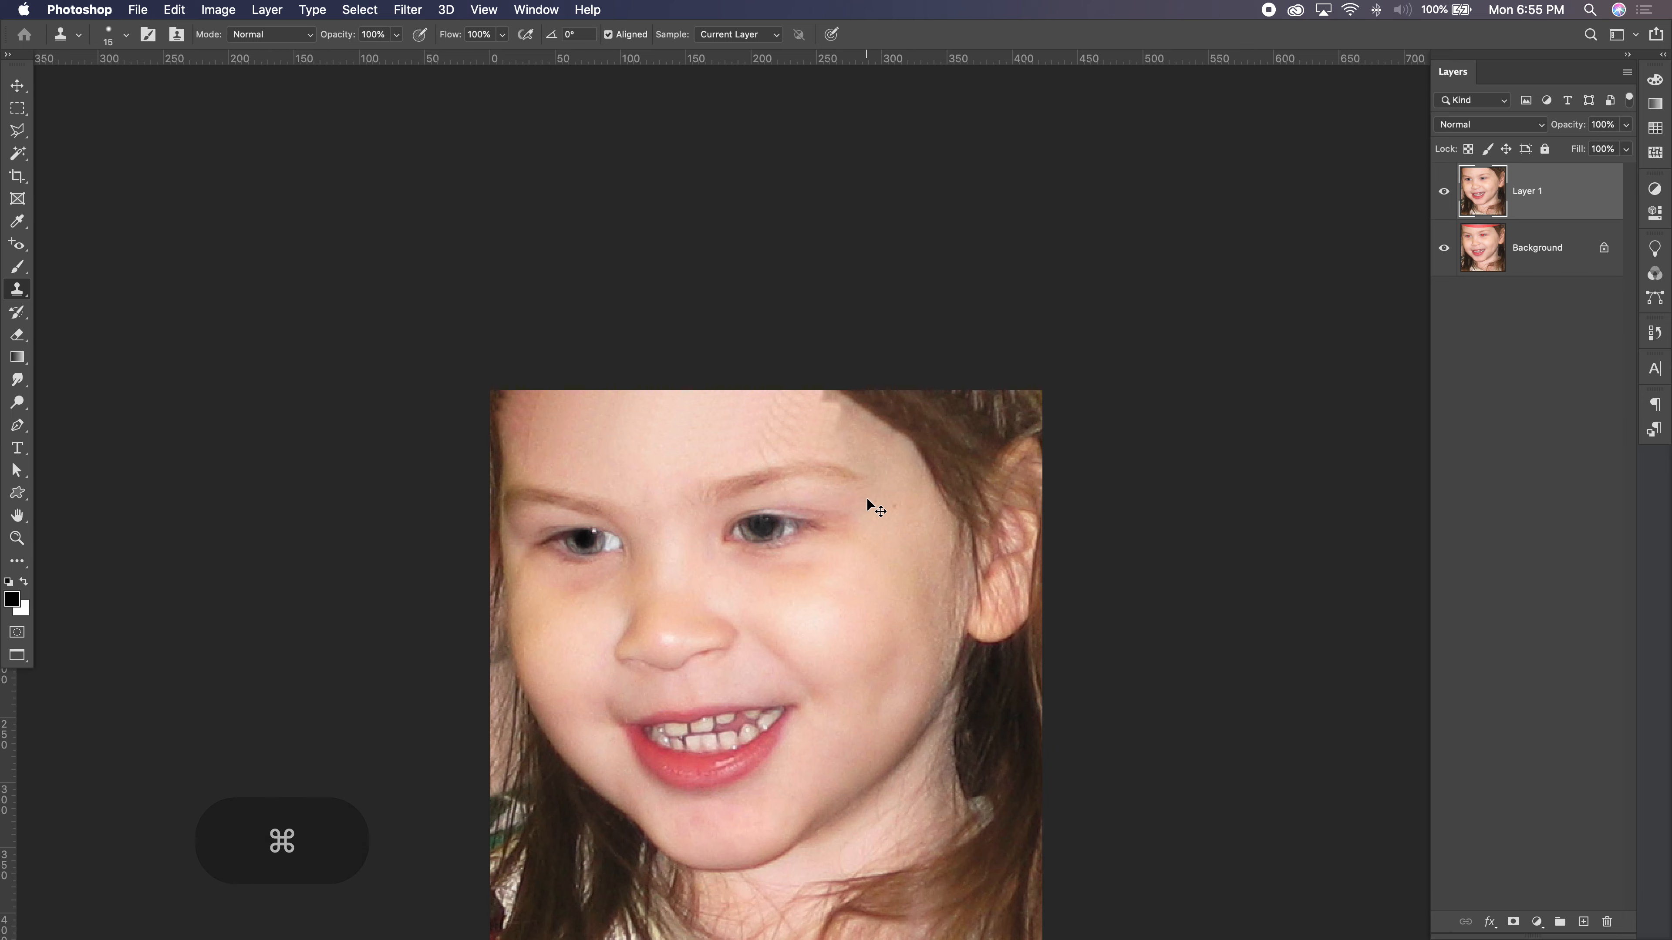
key("super+equal")
key("space")
left_click_drag(852, 455, 762, 372)
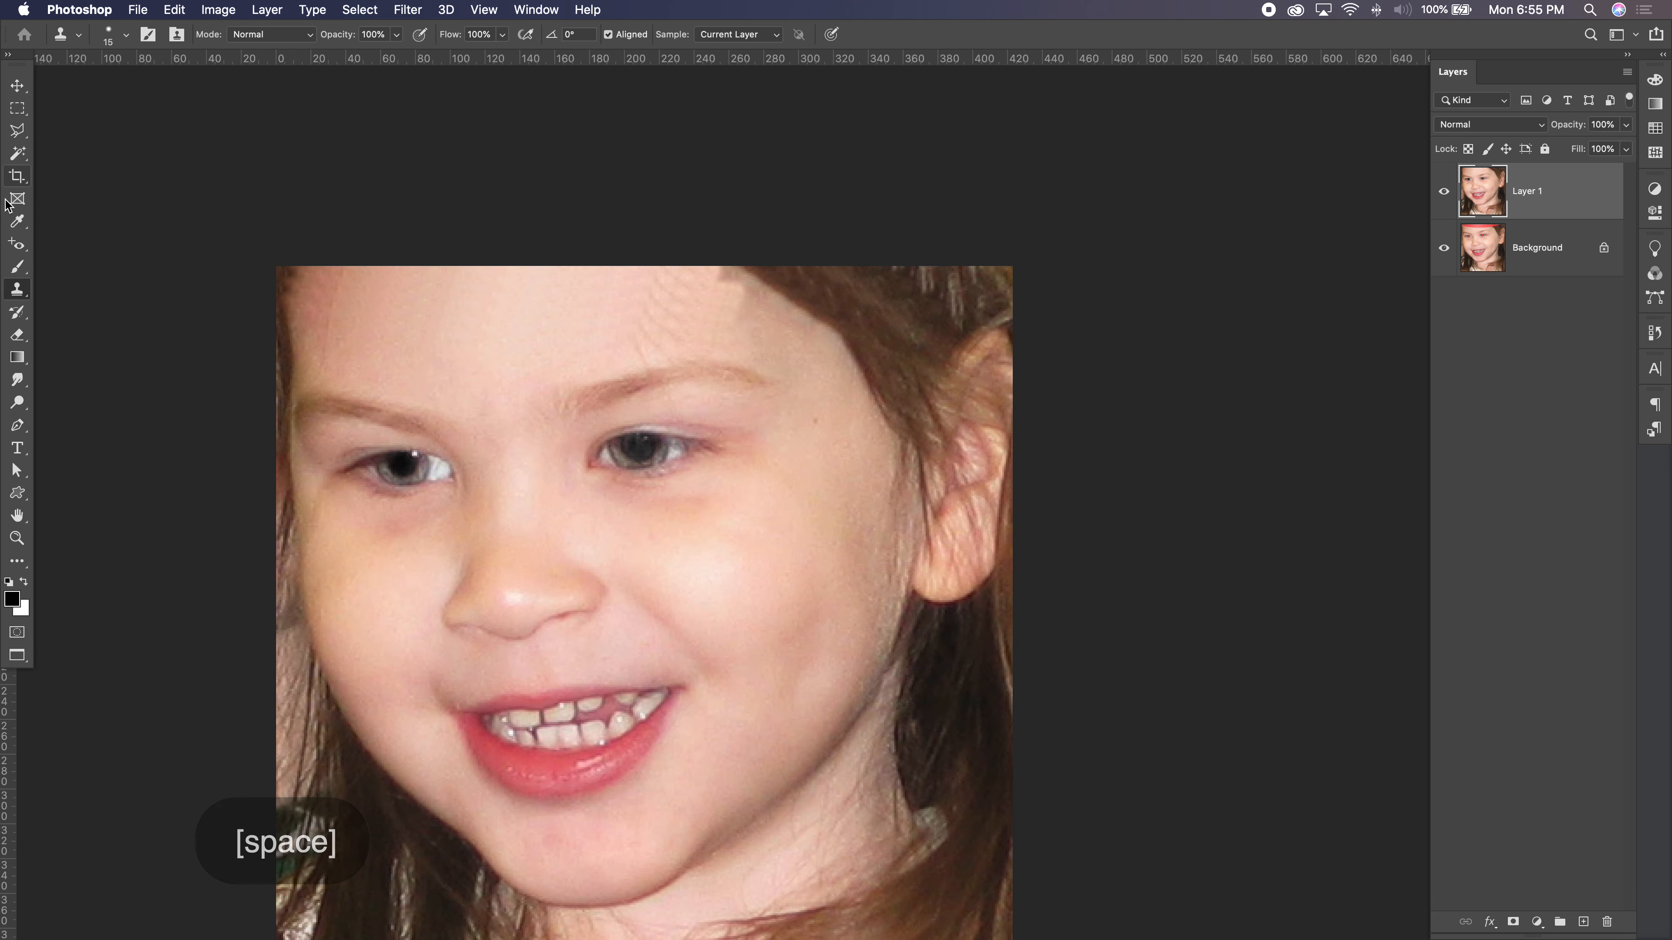
Step: Switch to the Healing Brush with a 49 px size and a reduced hardness
left_click(16, 245)
left_click(115, 262)
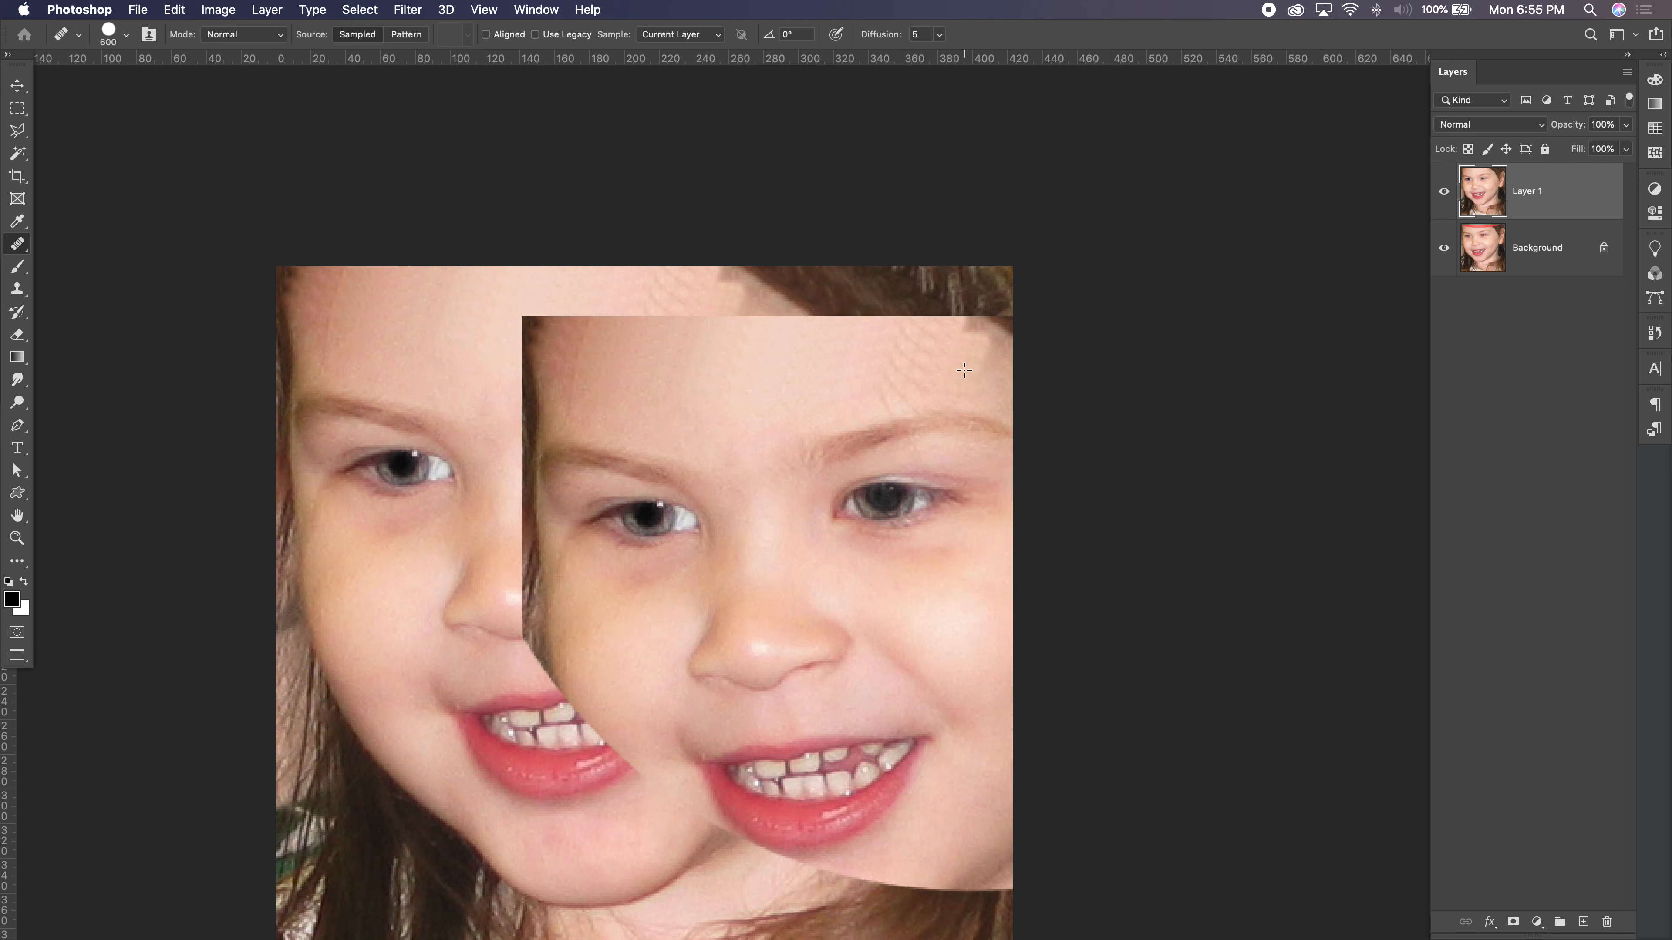
left_click(111, 35)
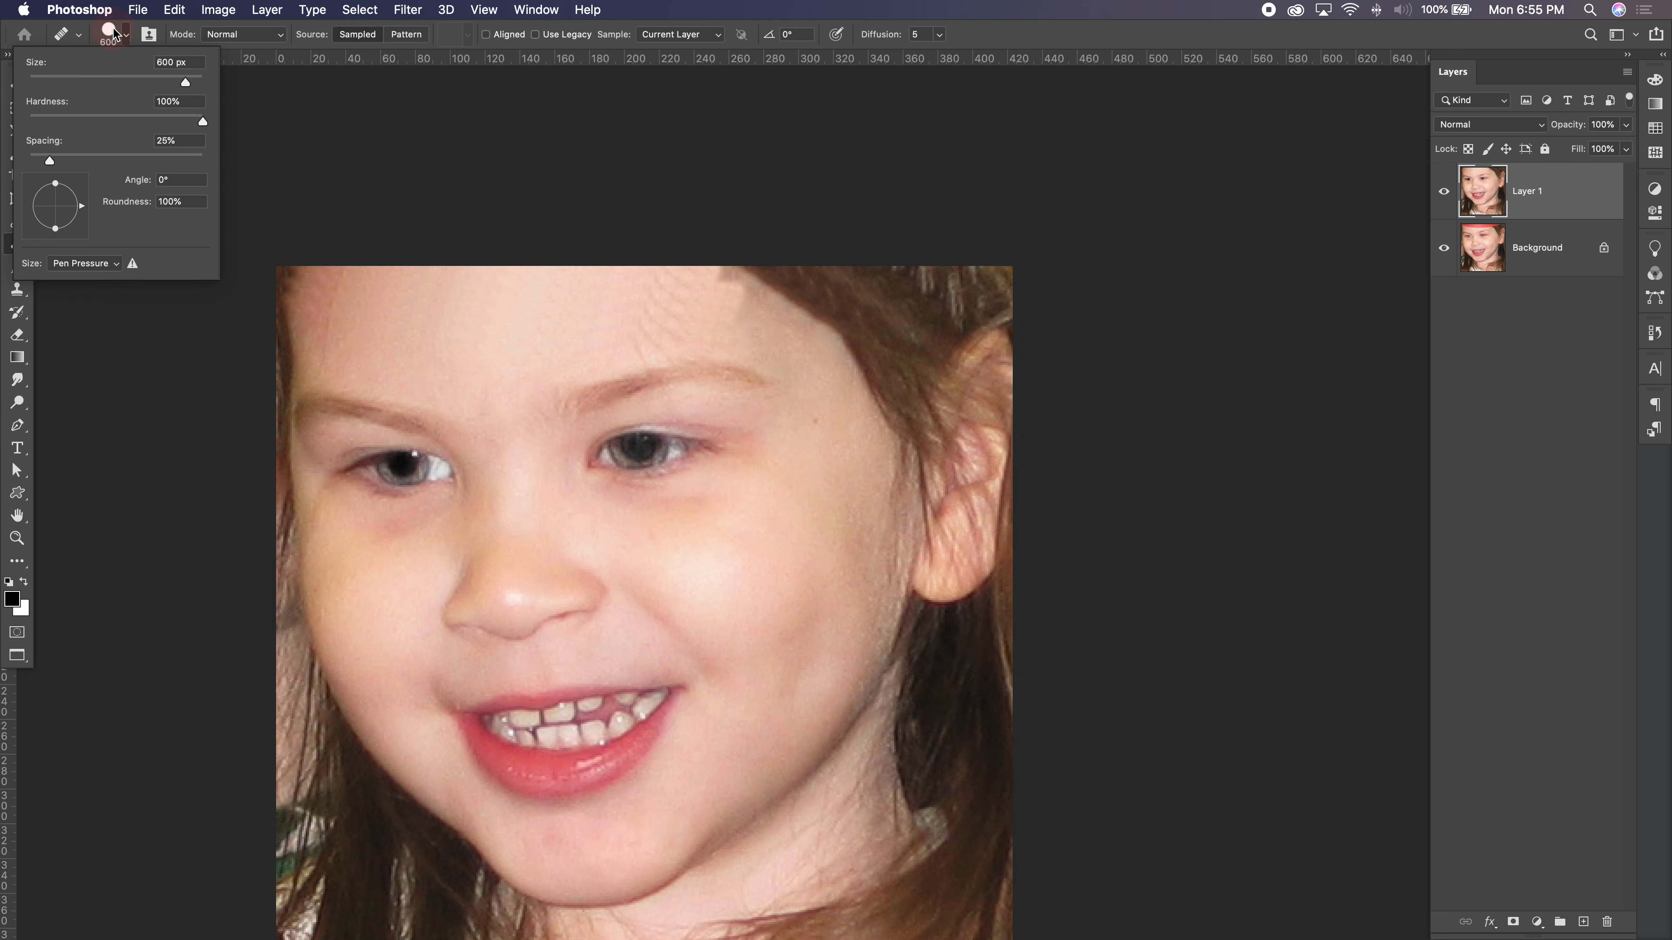
left_click(72, 80)
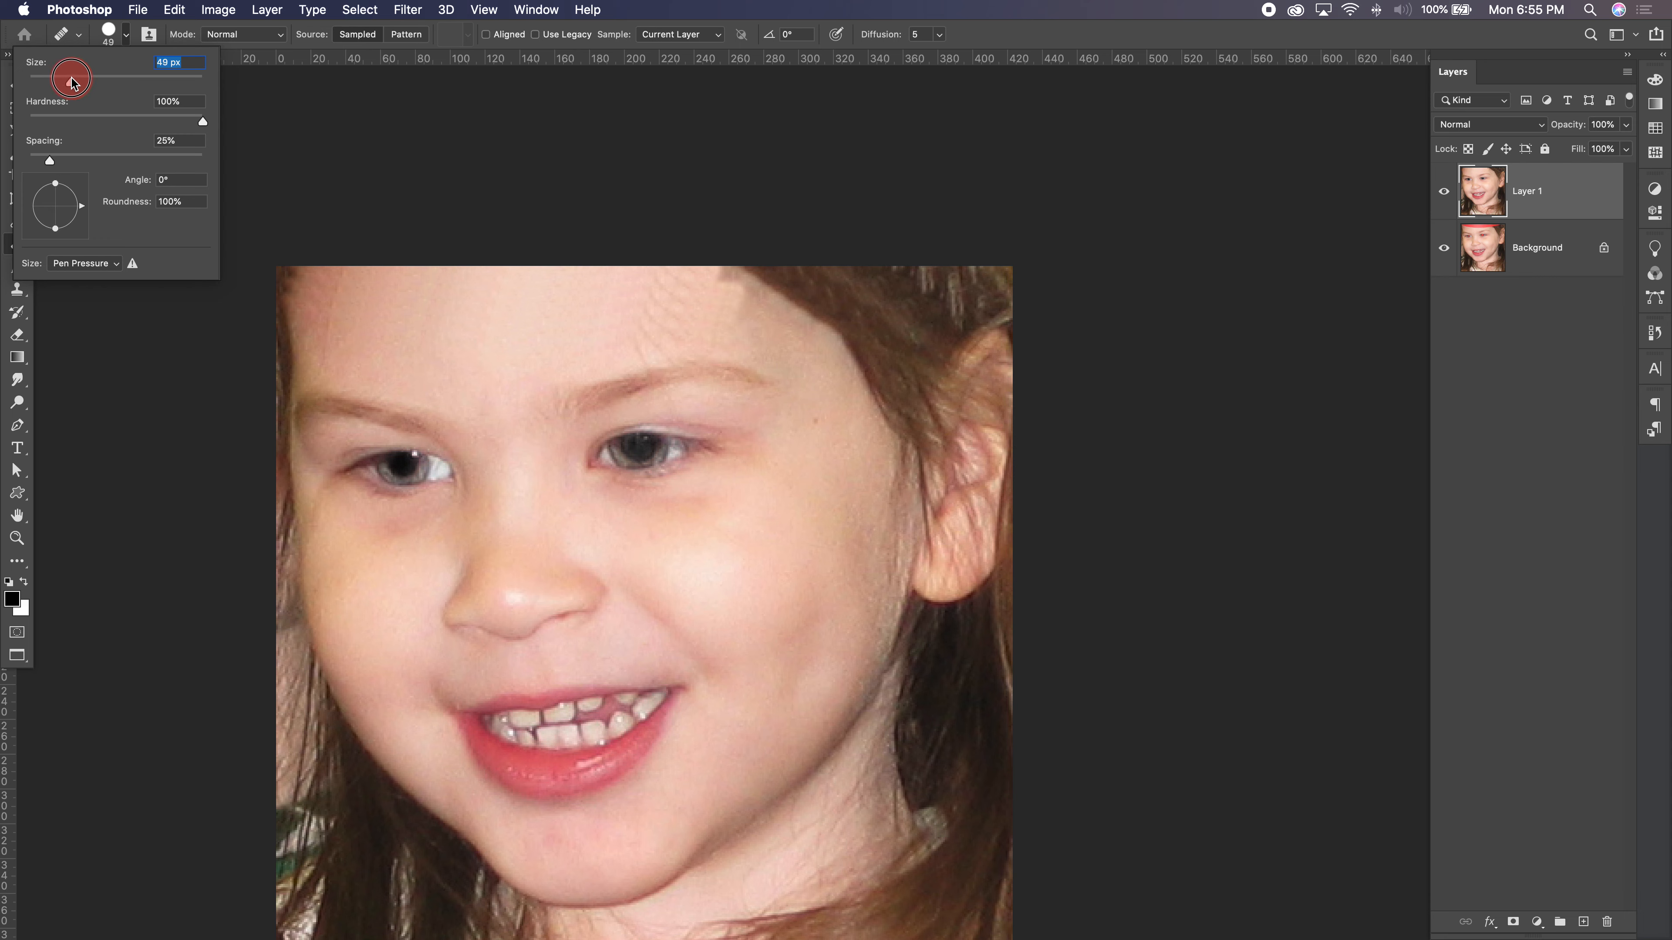
left_click_drag(204, 123, 146, 121)
left_click(125, 34)
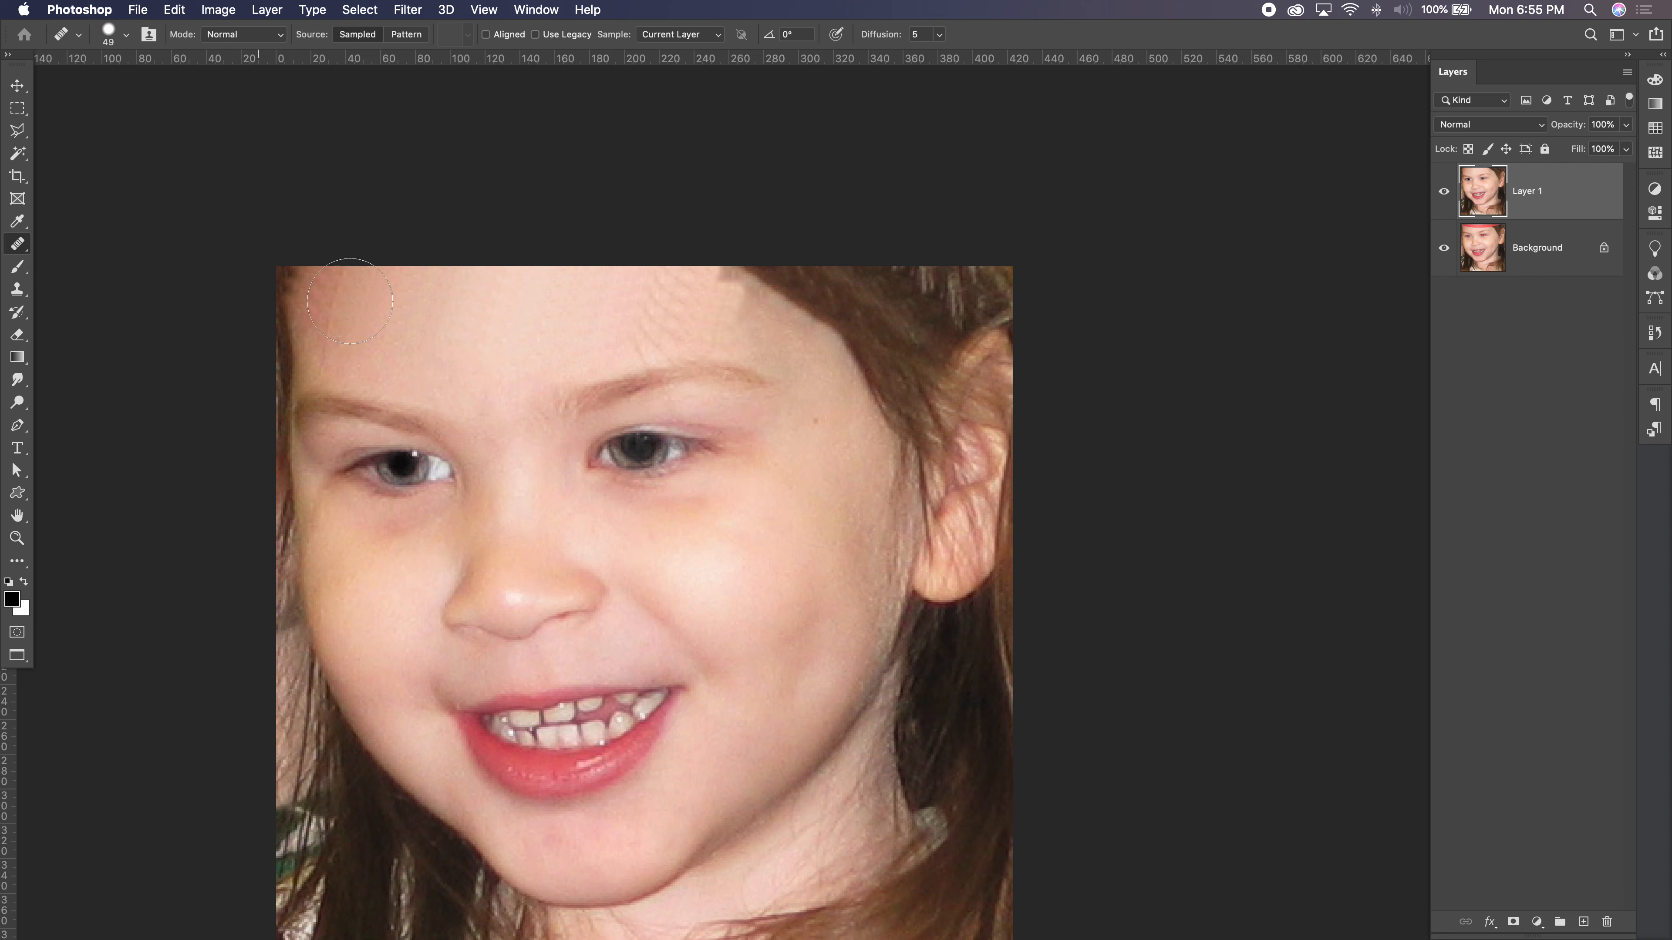
Step: Sample clean forehead skin and heal the stray hair marks above the girl's left eyebrow
left_click(463, 327)
left_click(679, 332)
mouse_move(674, 319)
left_mouse_down()
mouse_move(651, 320)
mouse_move(712, 314)
left_mouse_up()
left_click(546, 307)
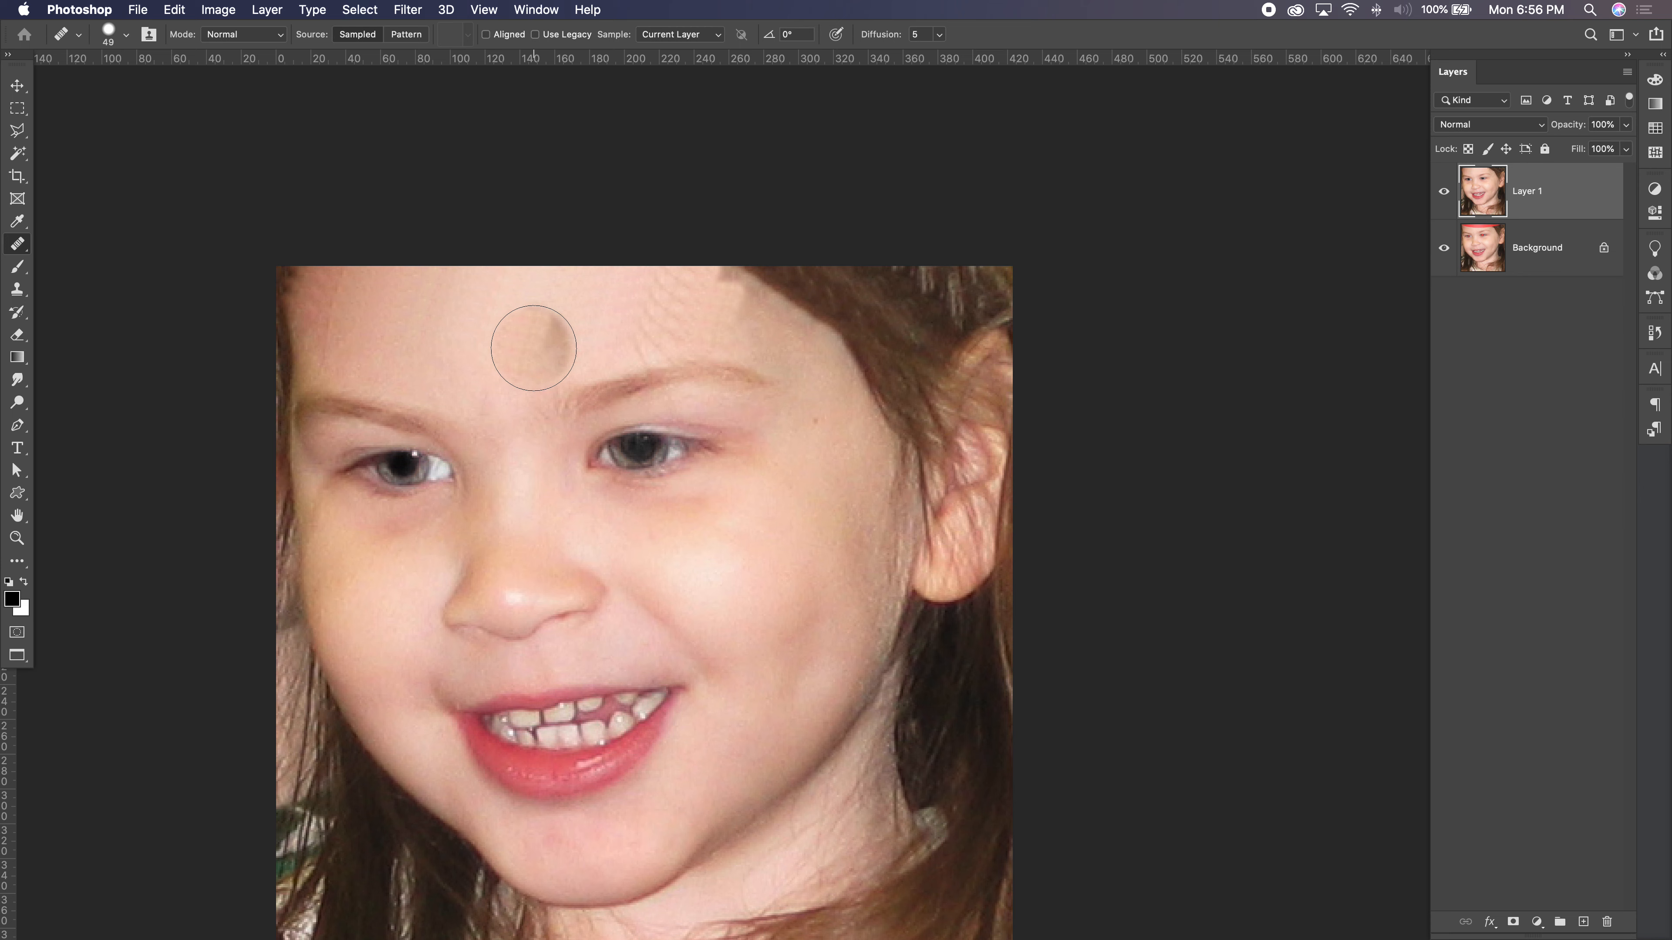
Step: Hide Layer 1 and unlock the Background layer to turn it into an editable layer
left_click(1445, 192)
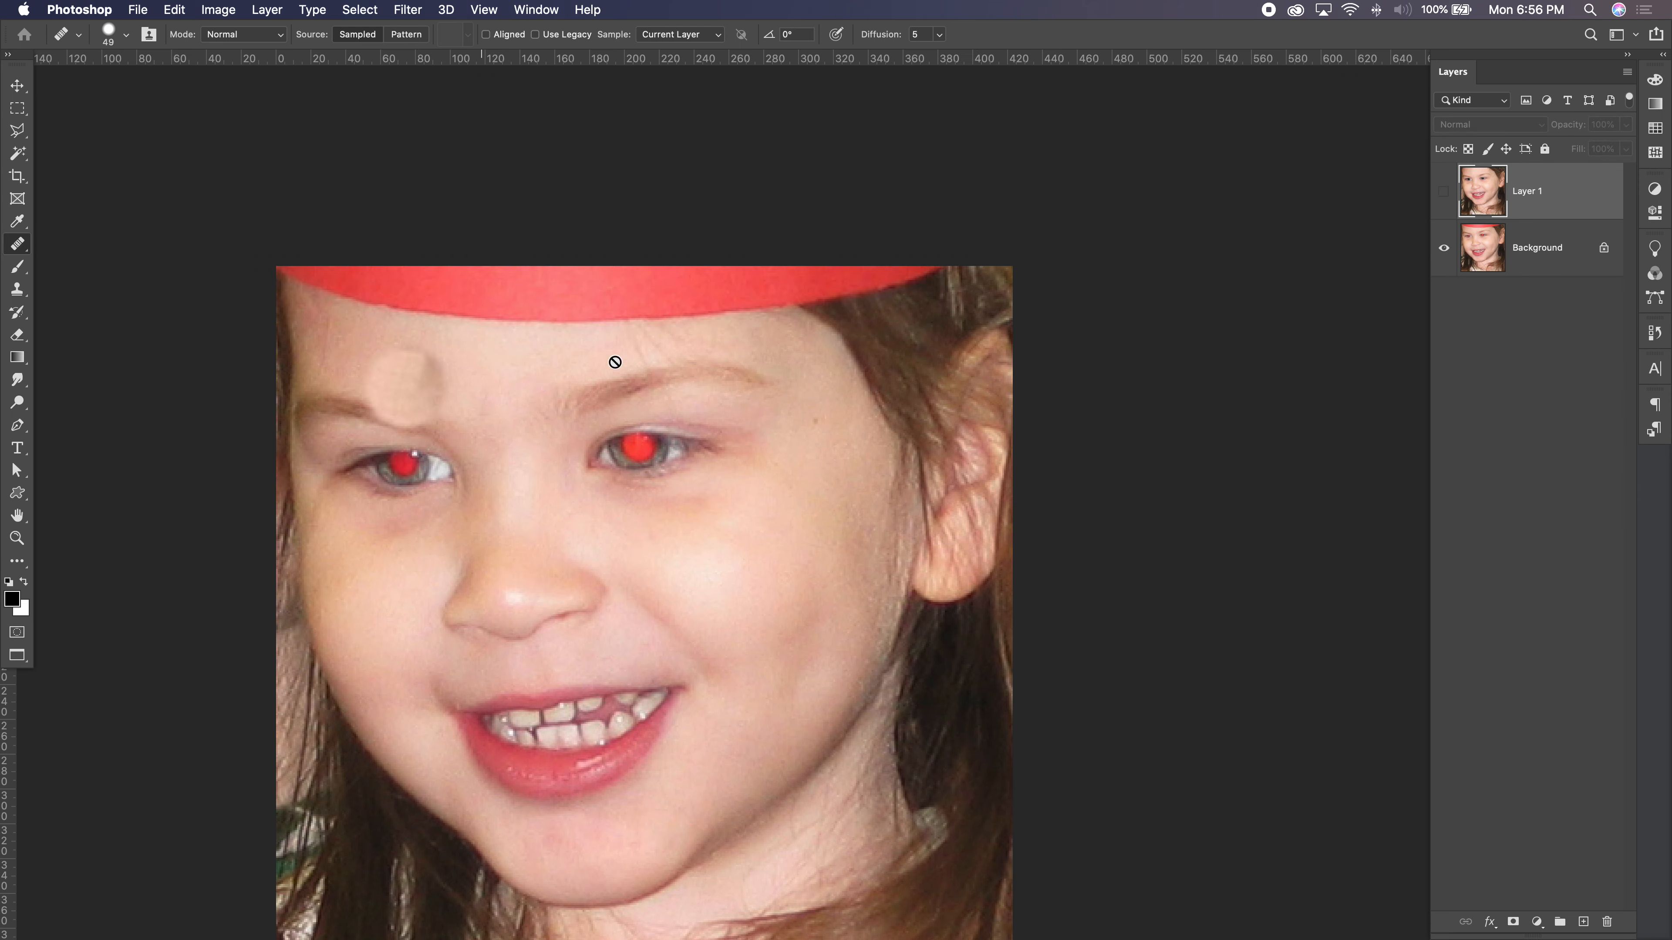
left_click(1589, 262)
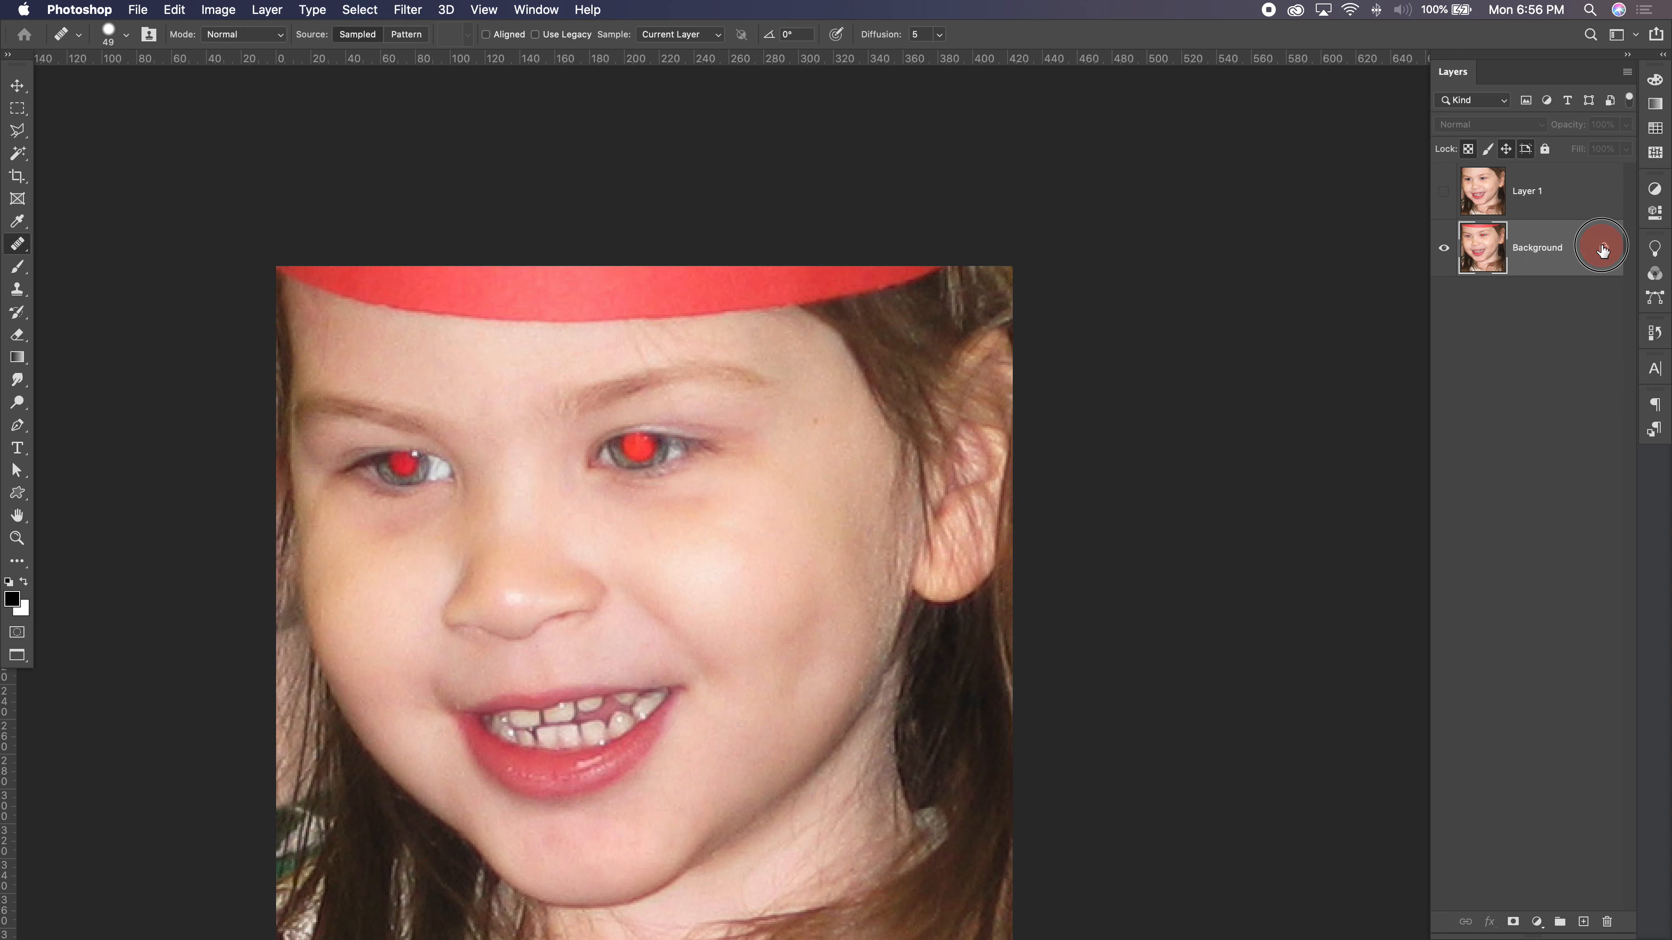
double_click(1602, 249)
left_click(1396, 318)
key("j")
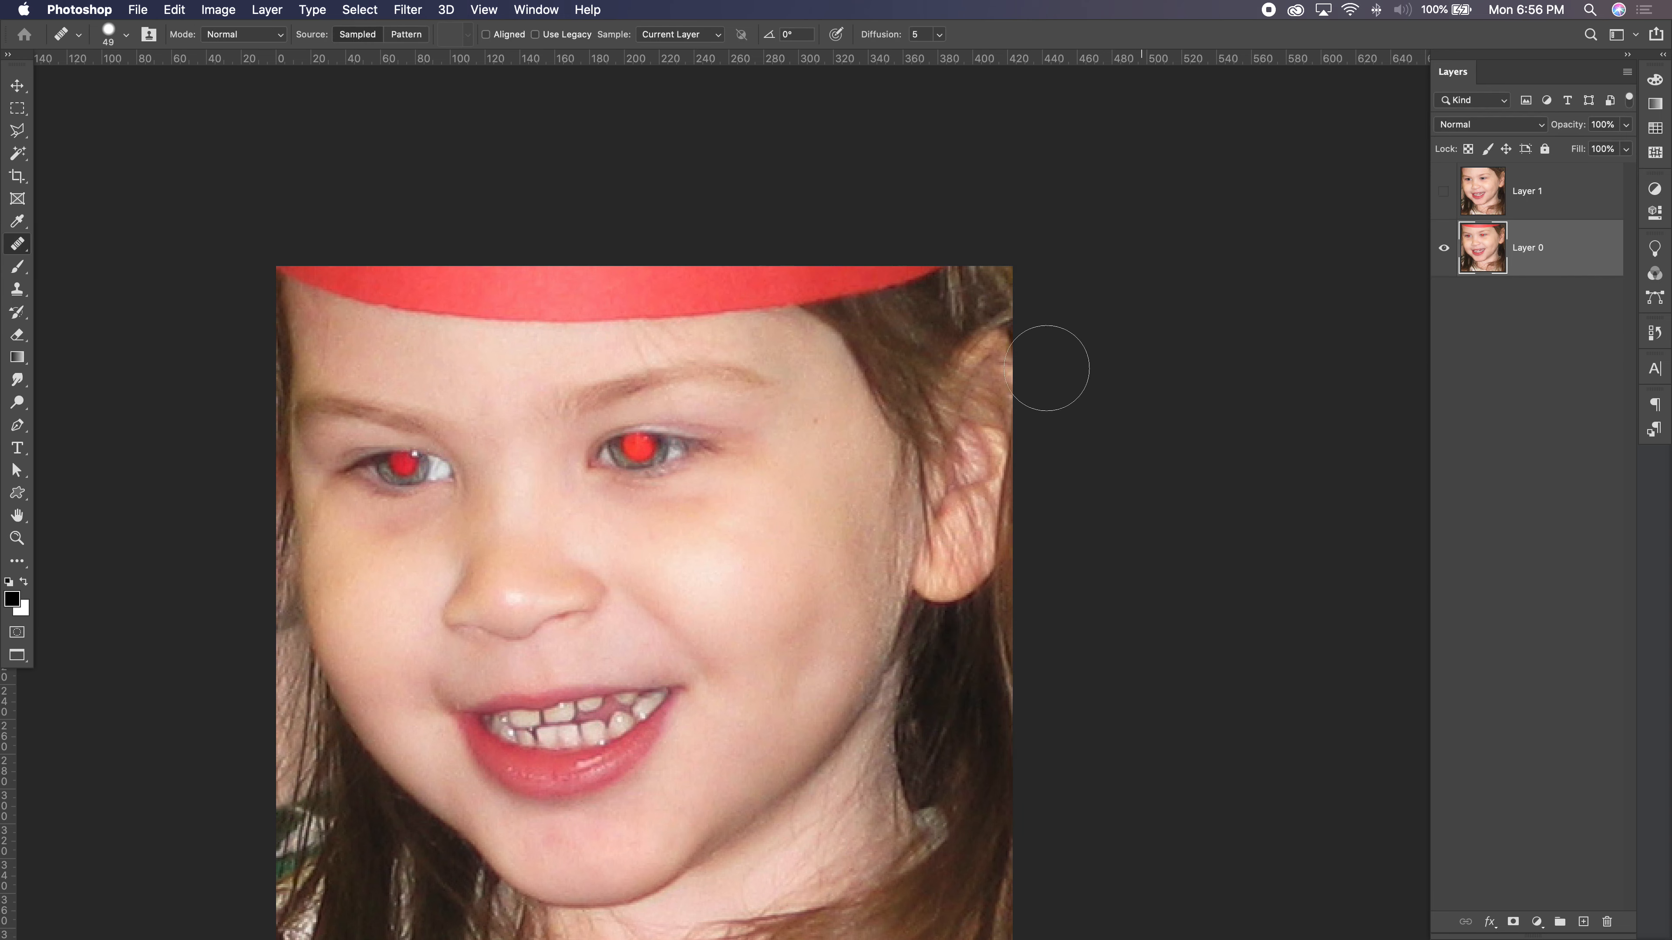
Step: Reduce the Healing Brush size to 30 px
key("bracketleft")
key("bracketleft")
key("bracketleft")
key("bracketleft")
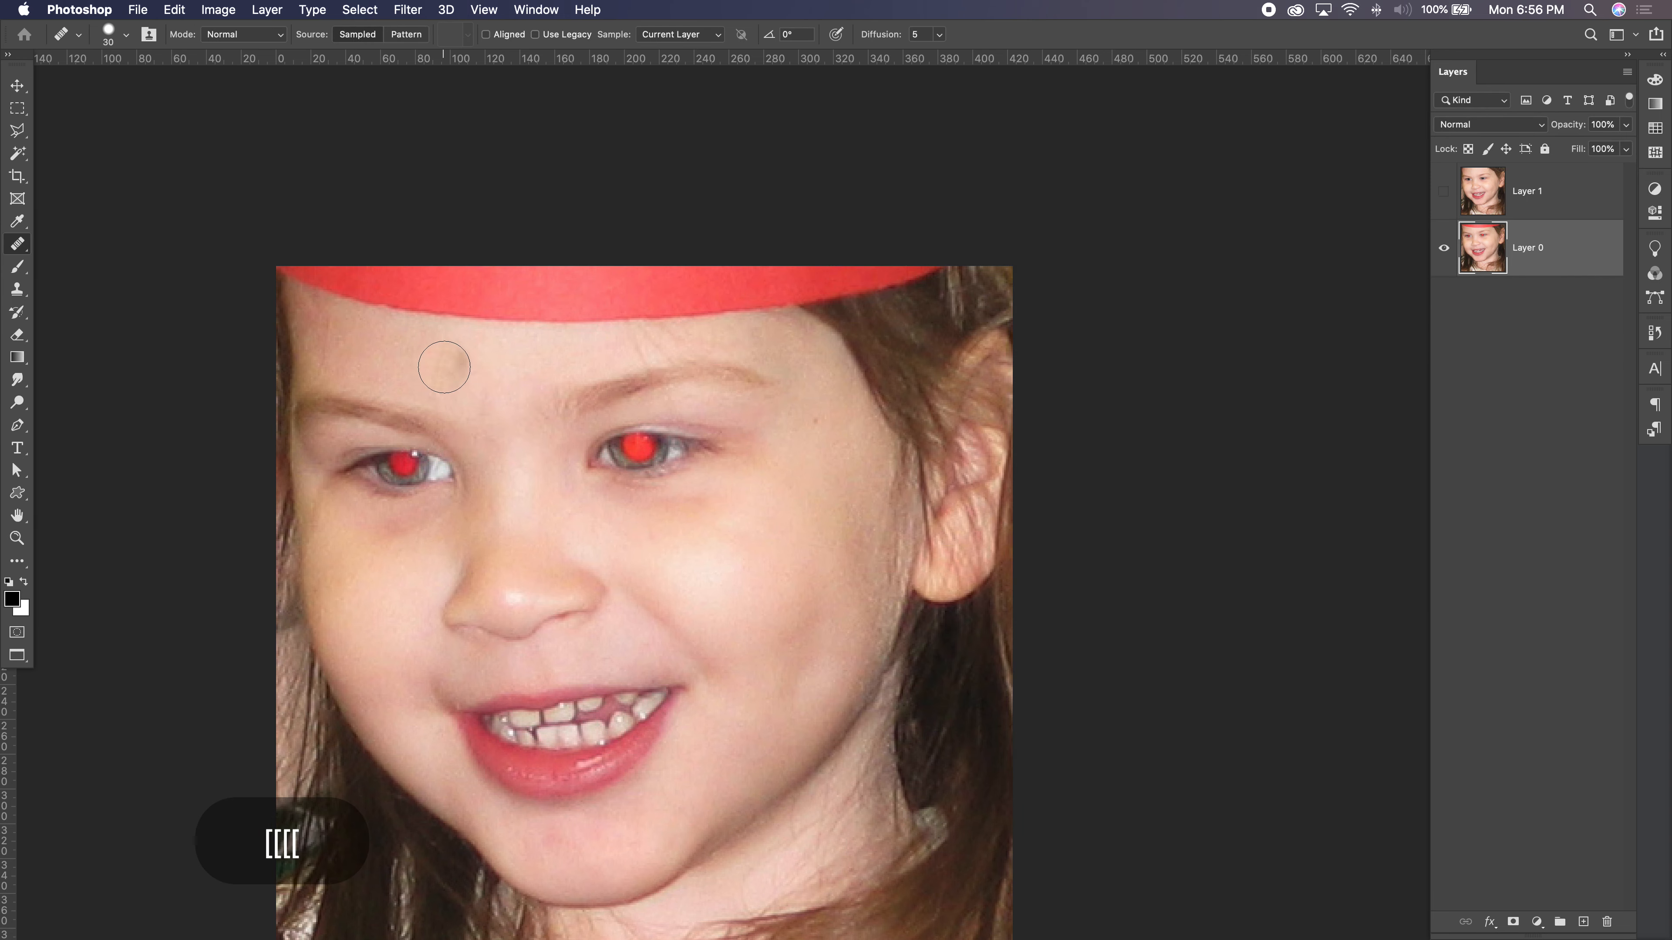
Step: Try healing the red headband on Layer 0 with sampled forehead skin, and undo the latest healing
left_click_drag(392, 305, 622, 315)
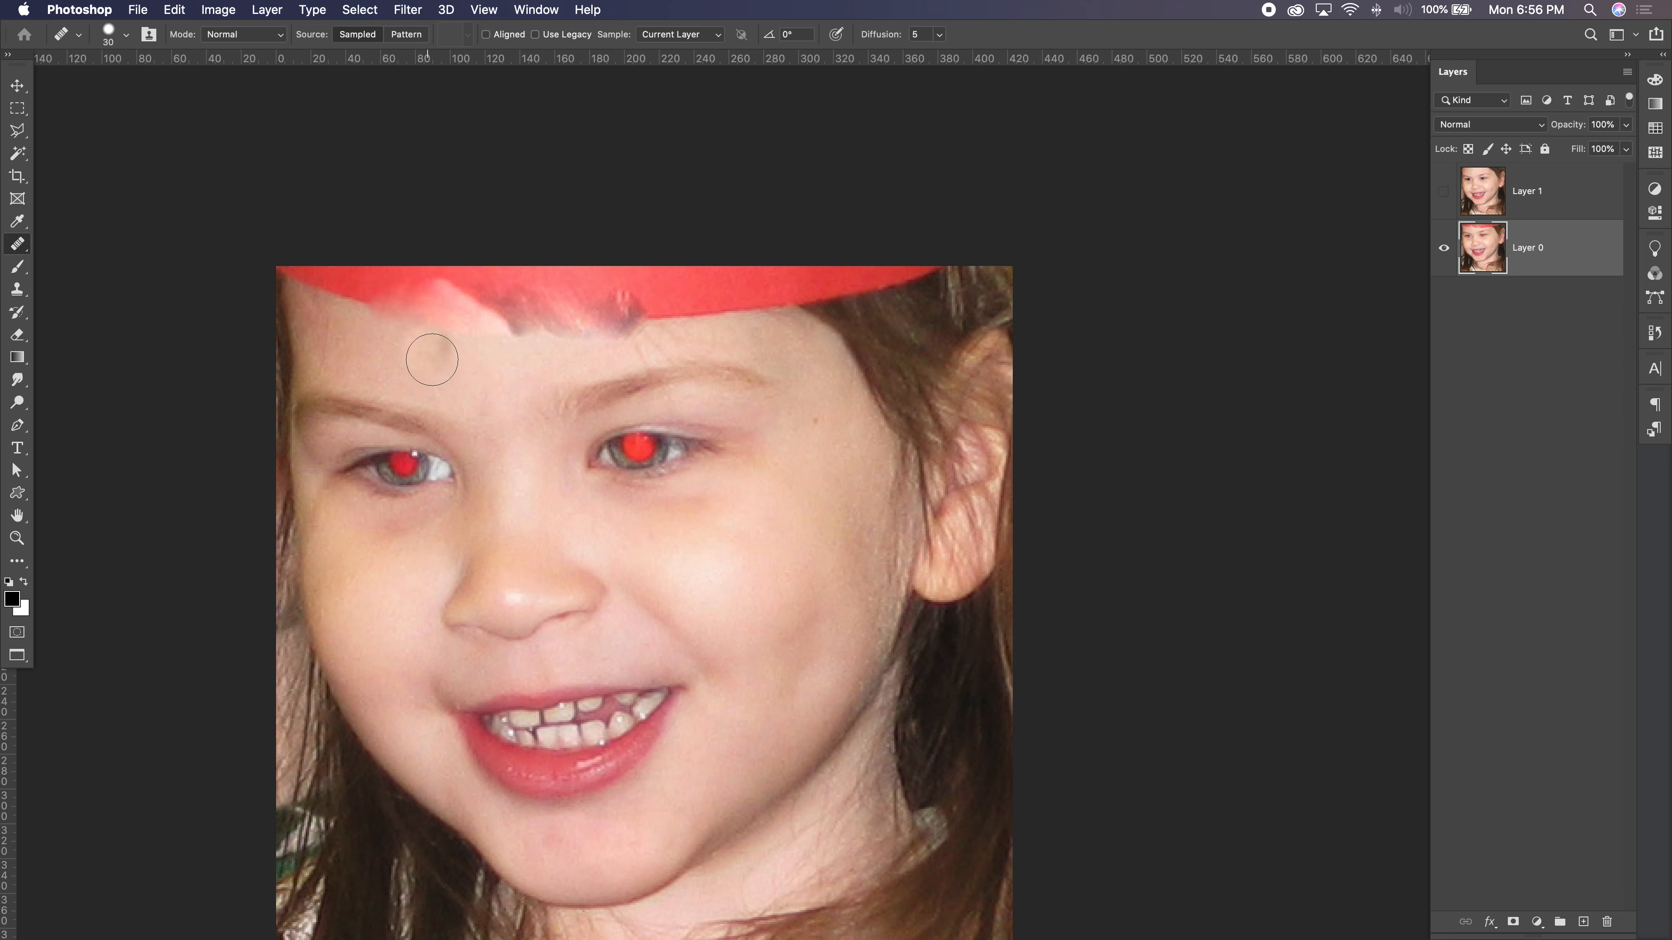
left_click(441, 362, "alt")
mouse_move(440, 306)
left_mouse_down()
mouse_move(596, 298)
mouse_move(533, 279)
mouse_move(487, 290)
left_mouse_up()
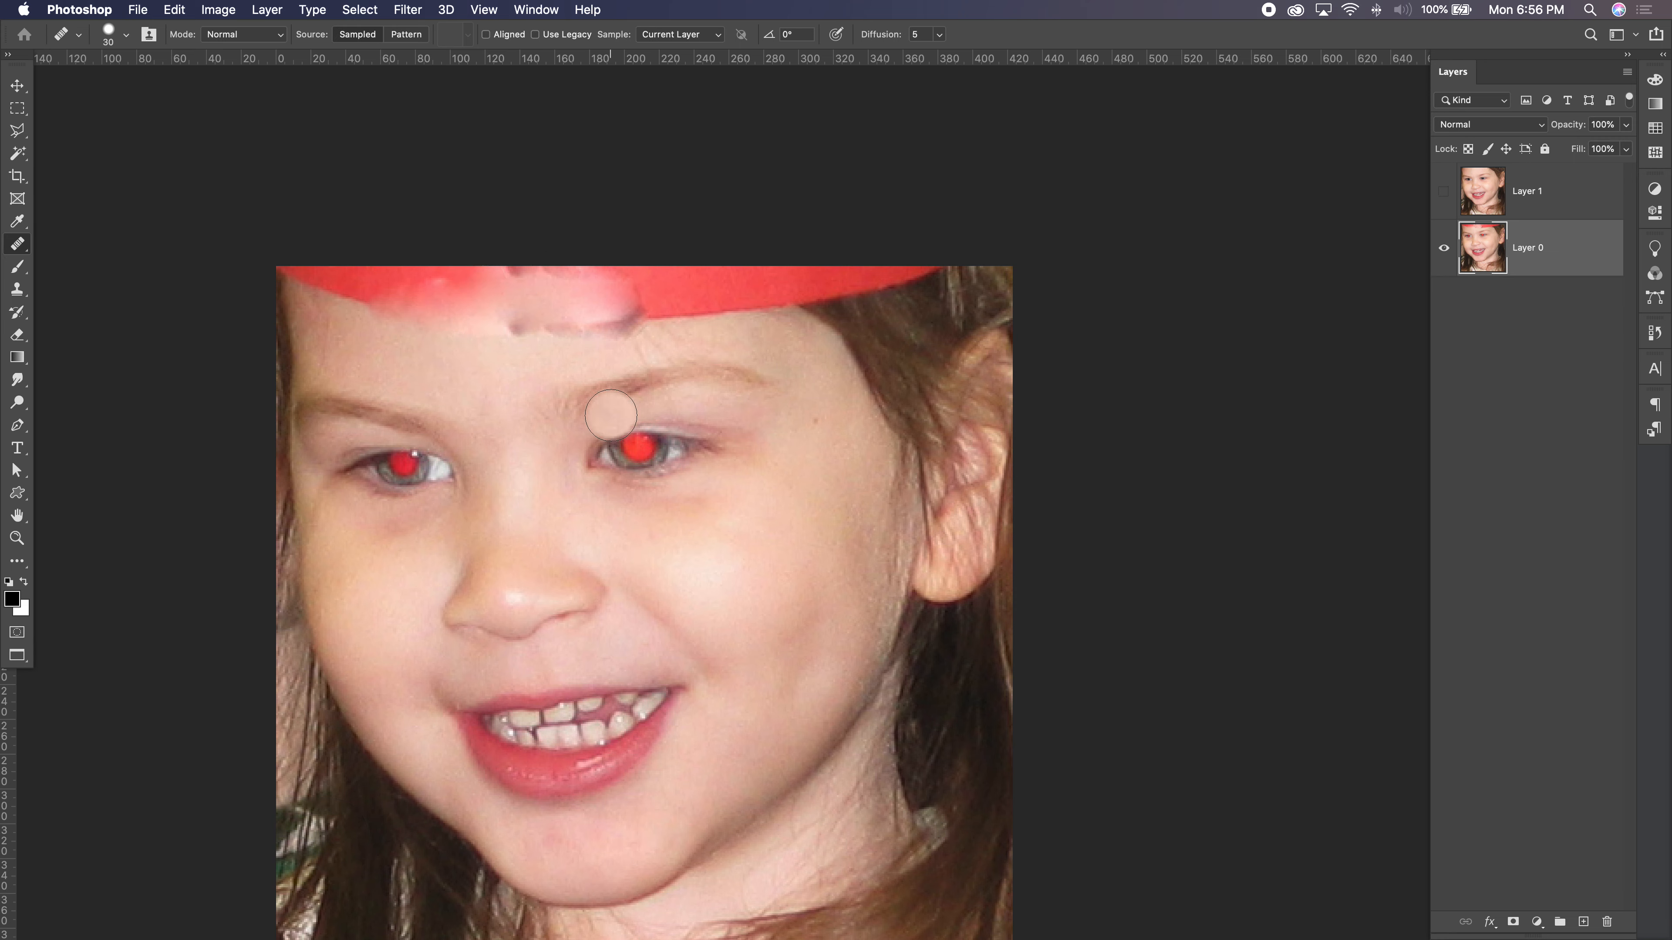
key("super+z")
key("super+z")
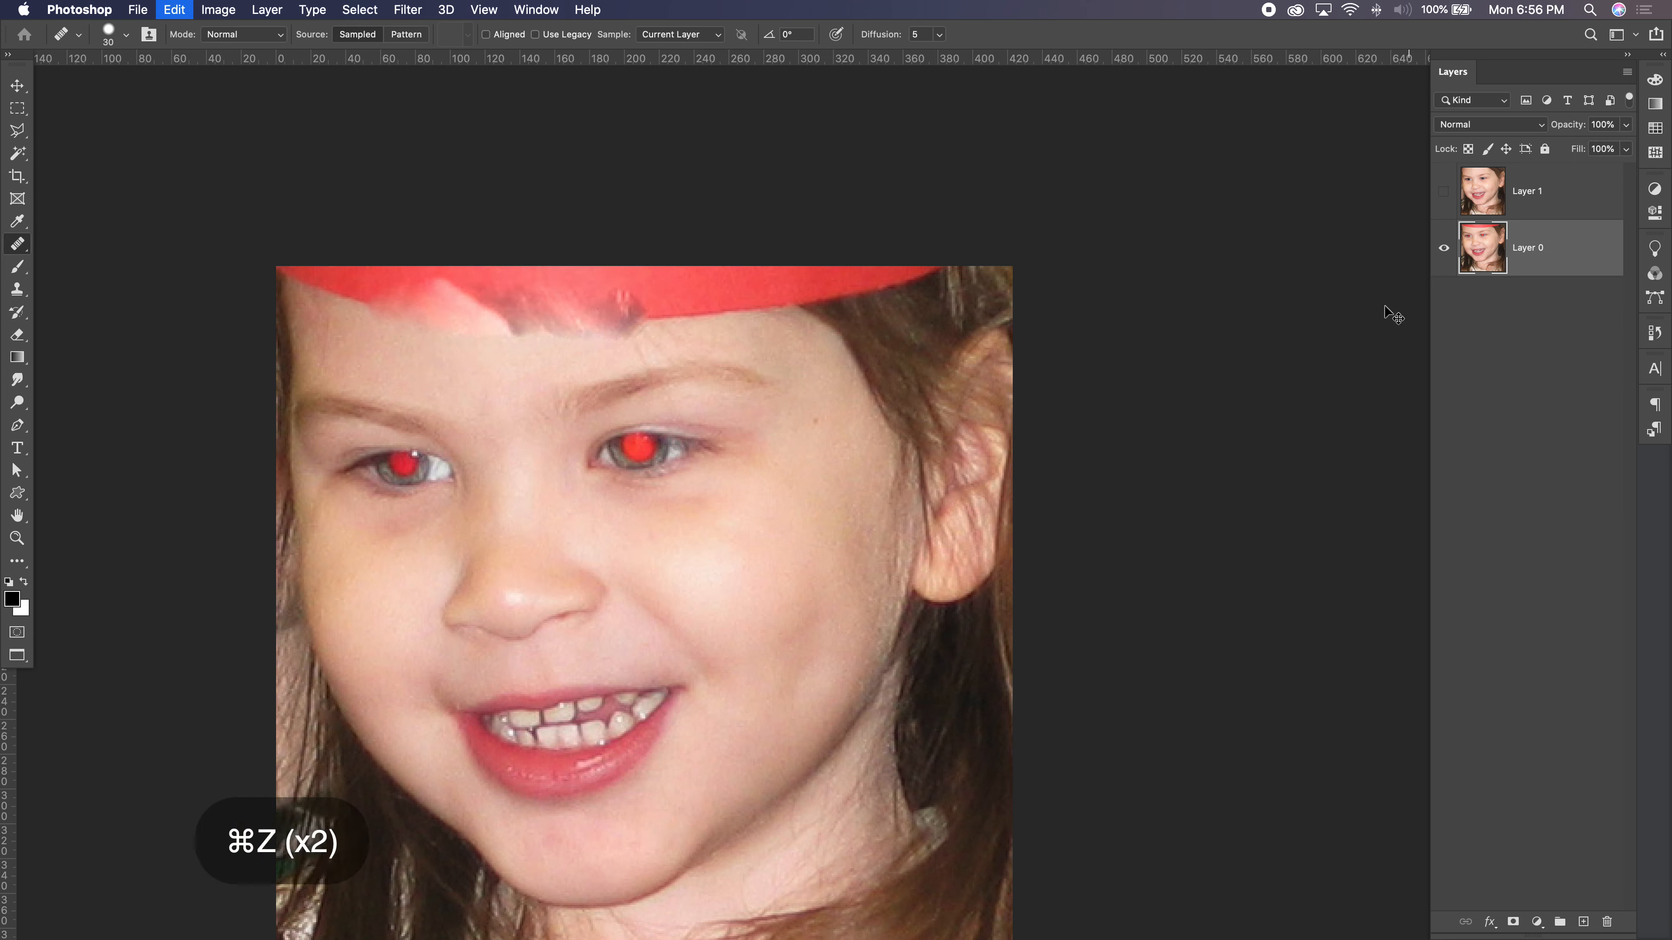
Step: Show and select Layer 1, and heal the middle of the upper forehead with sampled skin
left_click(1443, 192)
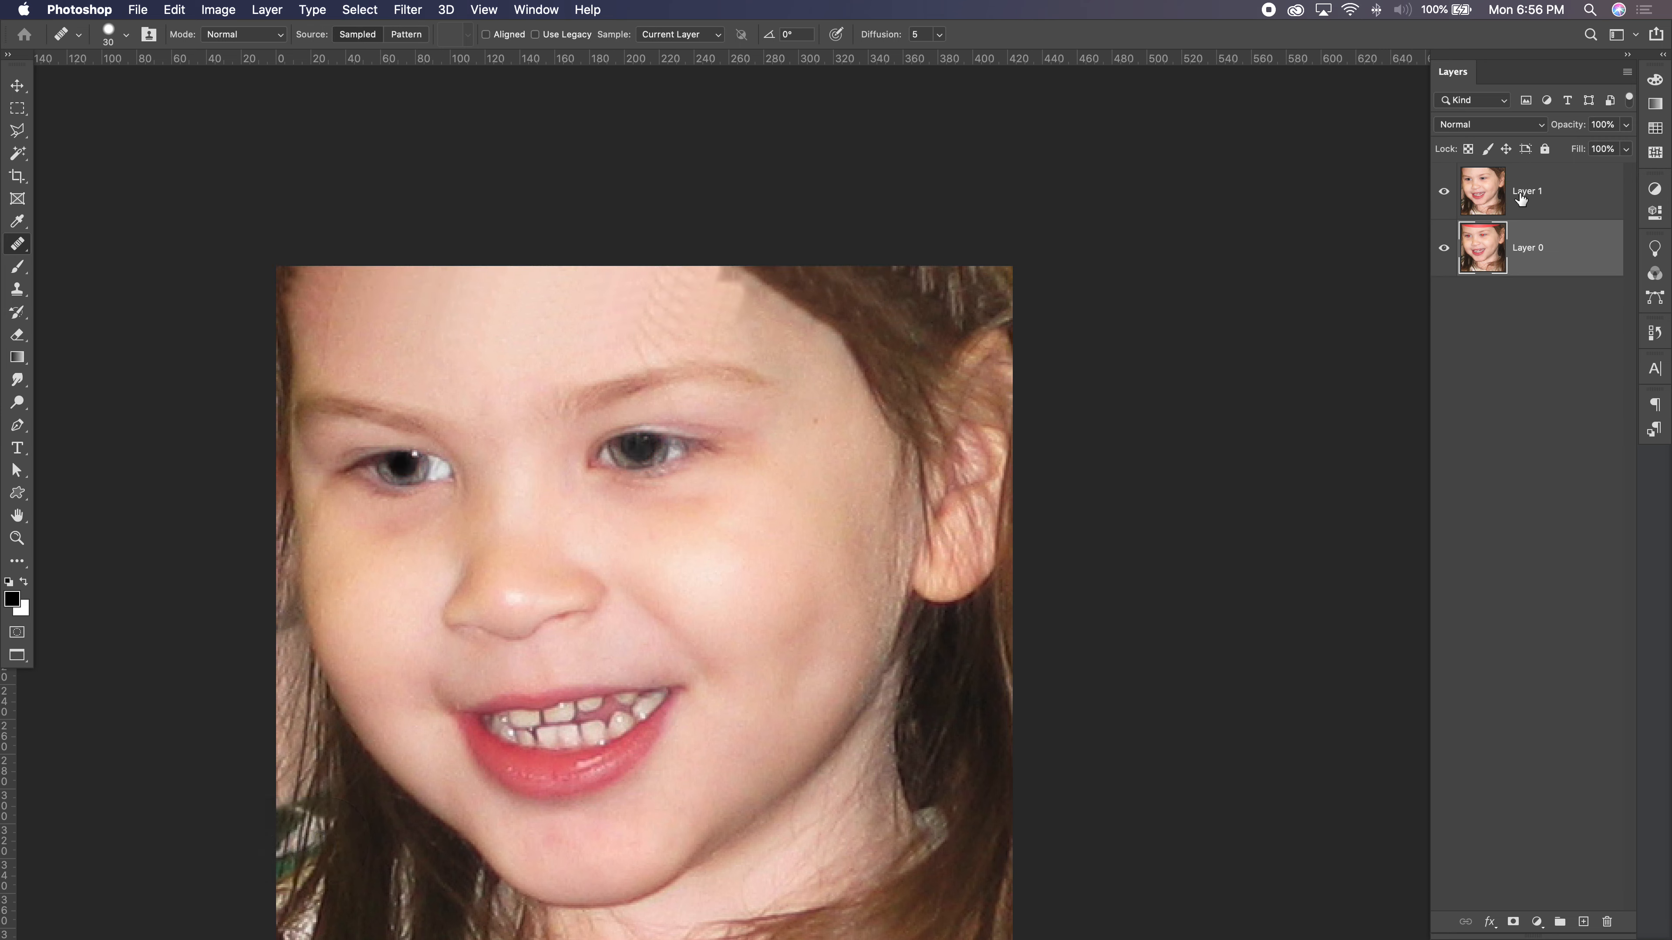
left_click(1524, 197)
left_click_drag(337, 318, 441, 320)
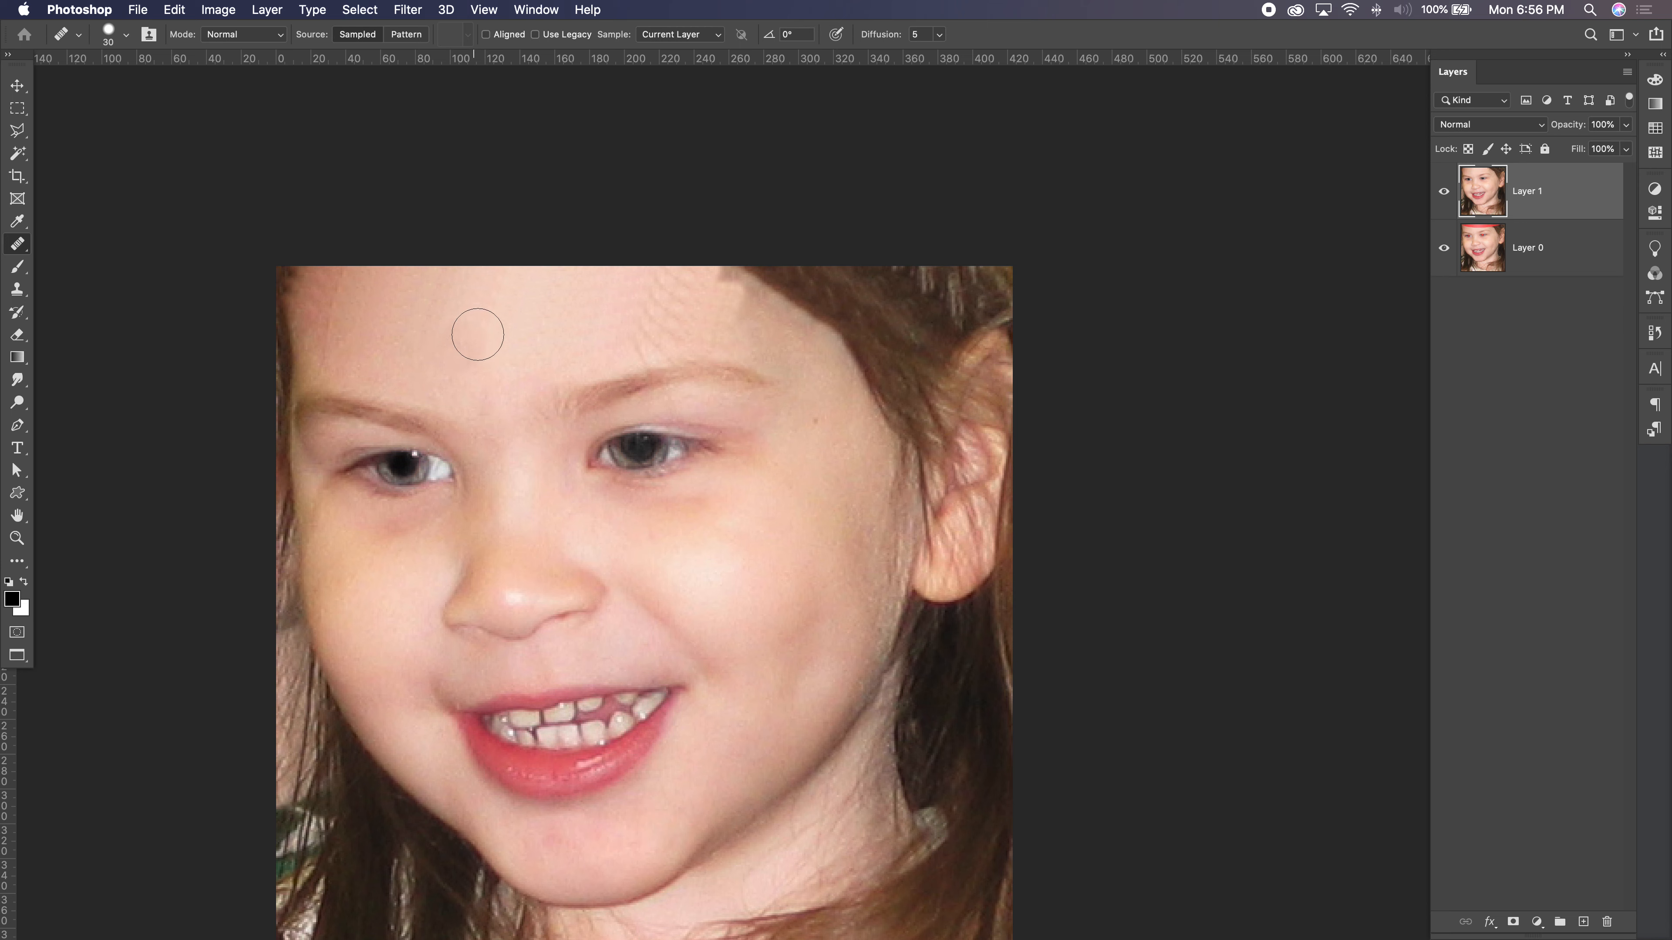
left_click(488, 361, "alt")
left_click(557, 307)
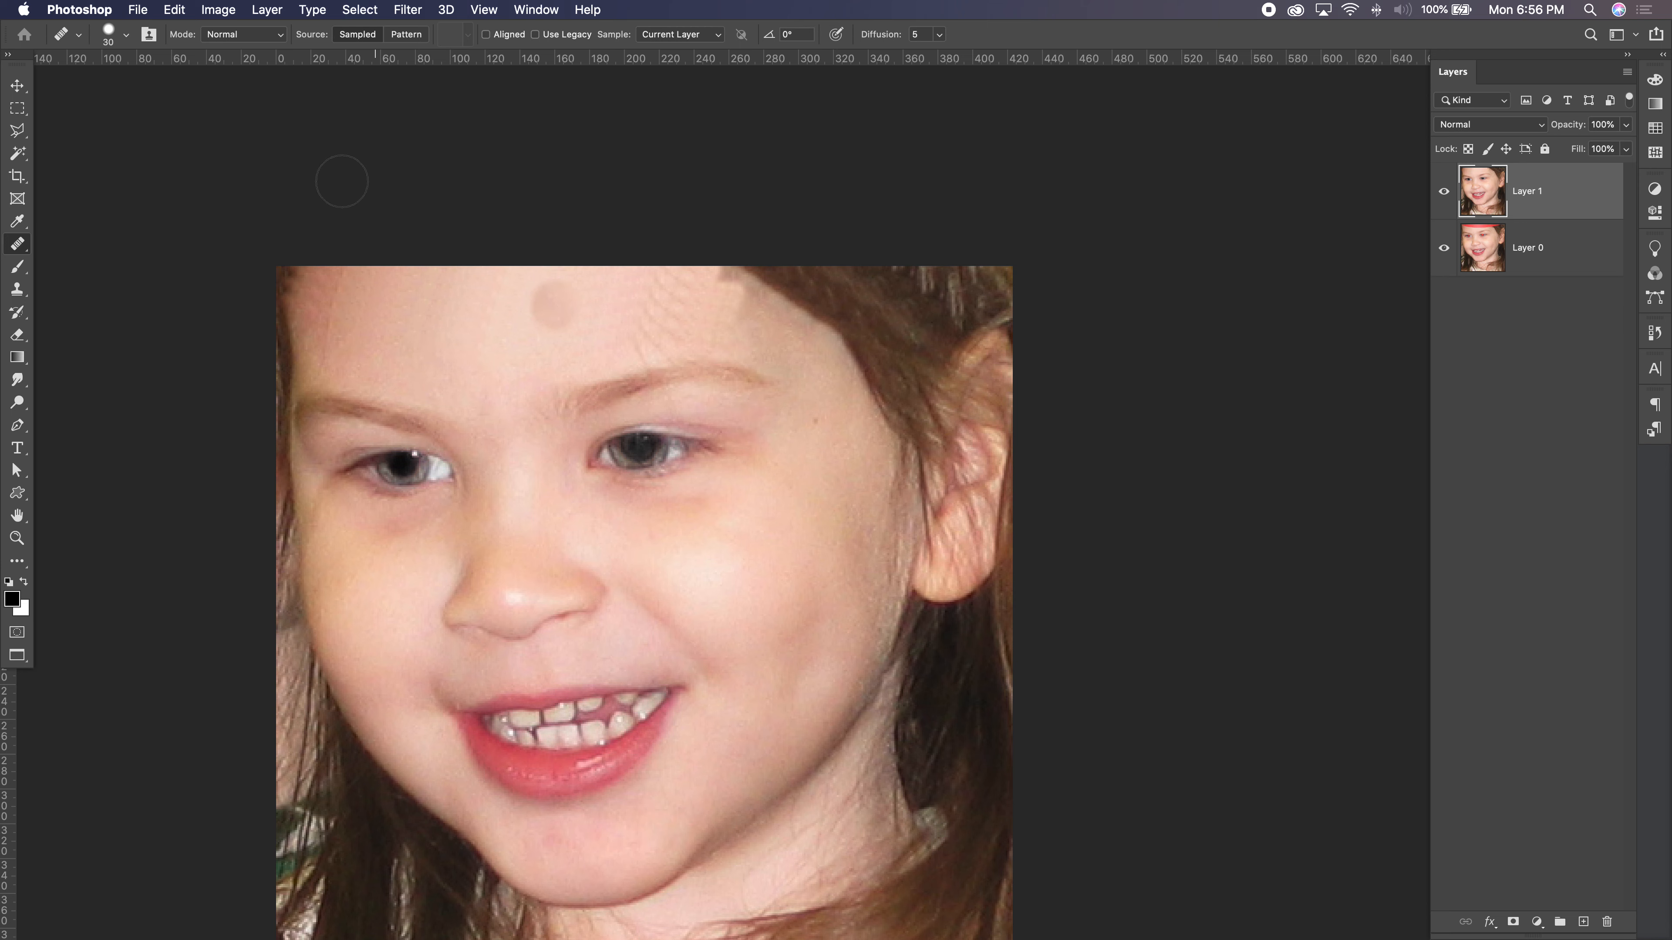
Step: Heal the remaining hair marks on the forehead above the girl's left eyebrow, resampling clean skin between strokes
left_click(126, 36)
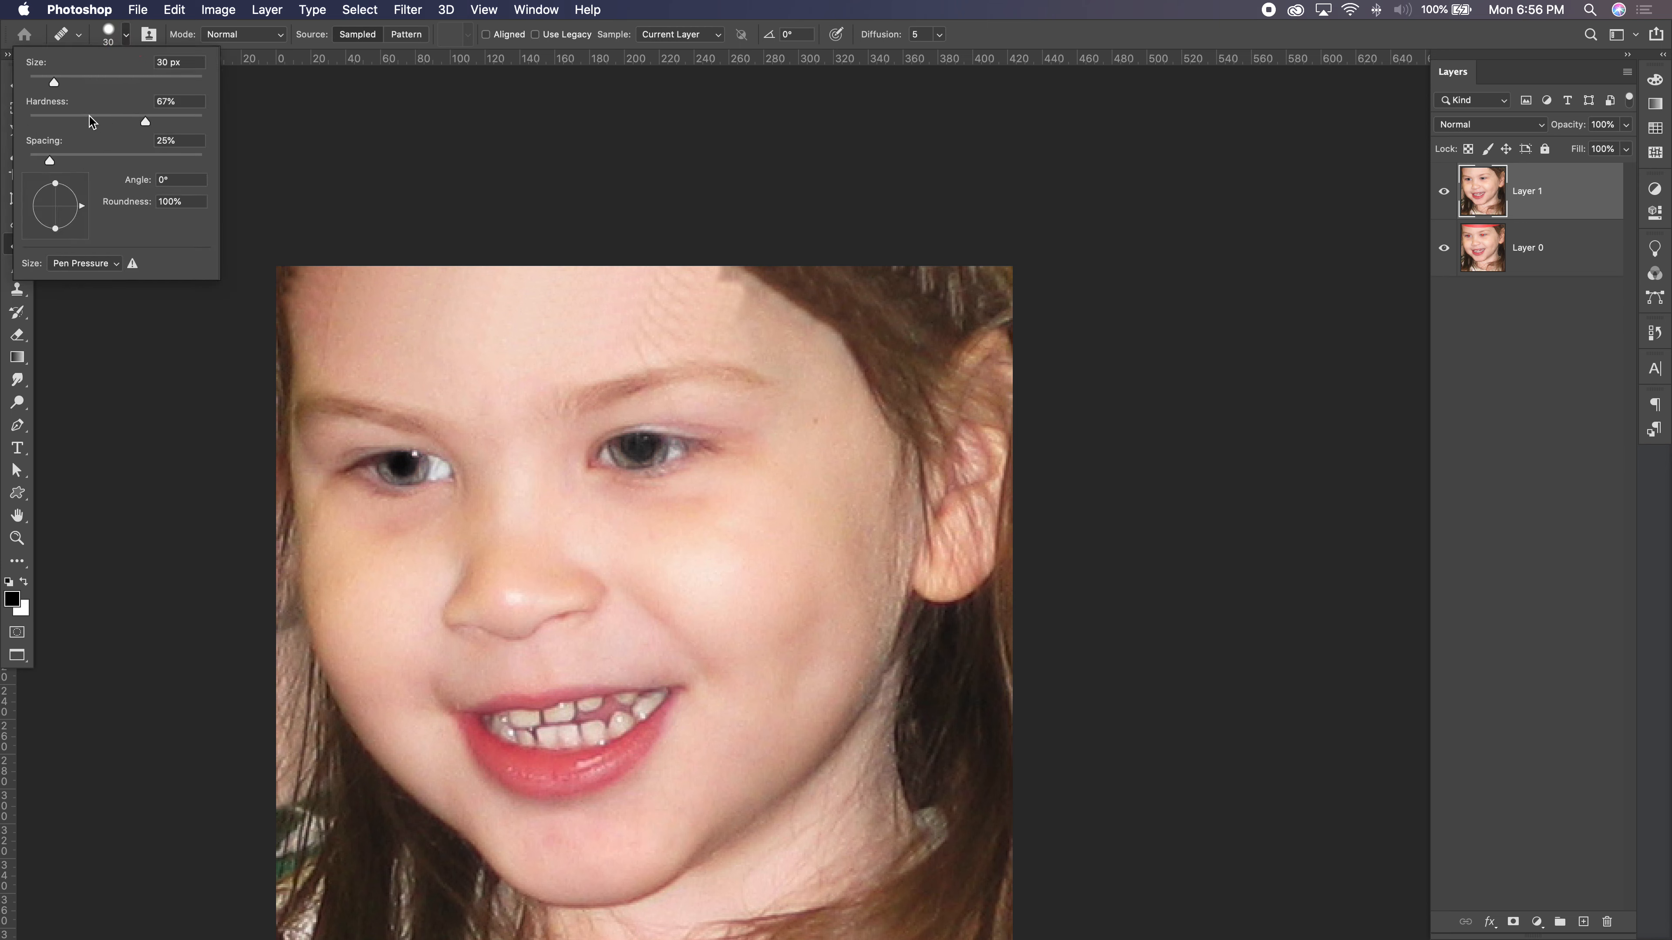
left_click(122, 38)
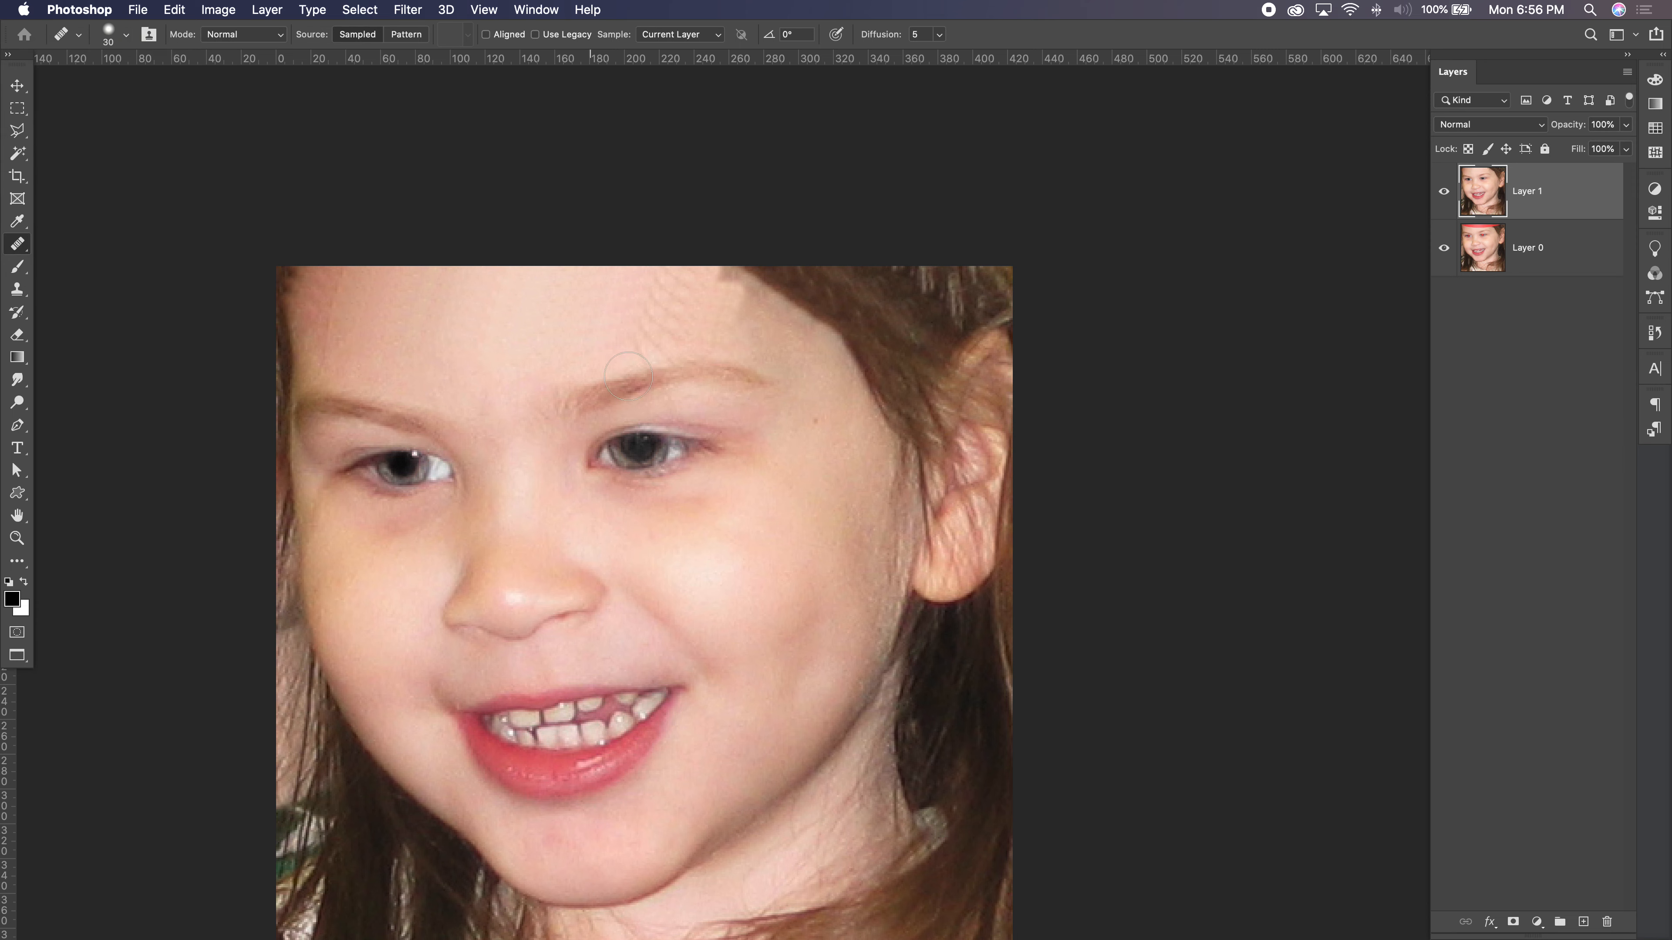
left_click(537, 310, "alt")
left_click(648, 310)
mouse_move(649, 310)
left_mouse_down()
mouse_move(642, 295)
mouse_move(659, 320)
mouse_move(675, 284)
mouse_move(597, 298)
mouse_move(653, 336)
mouse_move(634, 336)
left_mouse_up()
left_click(507, 316, "alt")
left_click(583, 297)
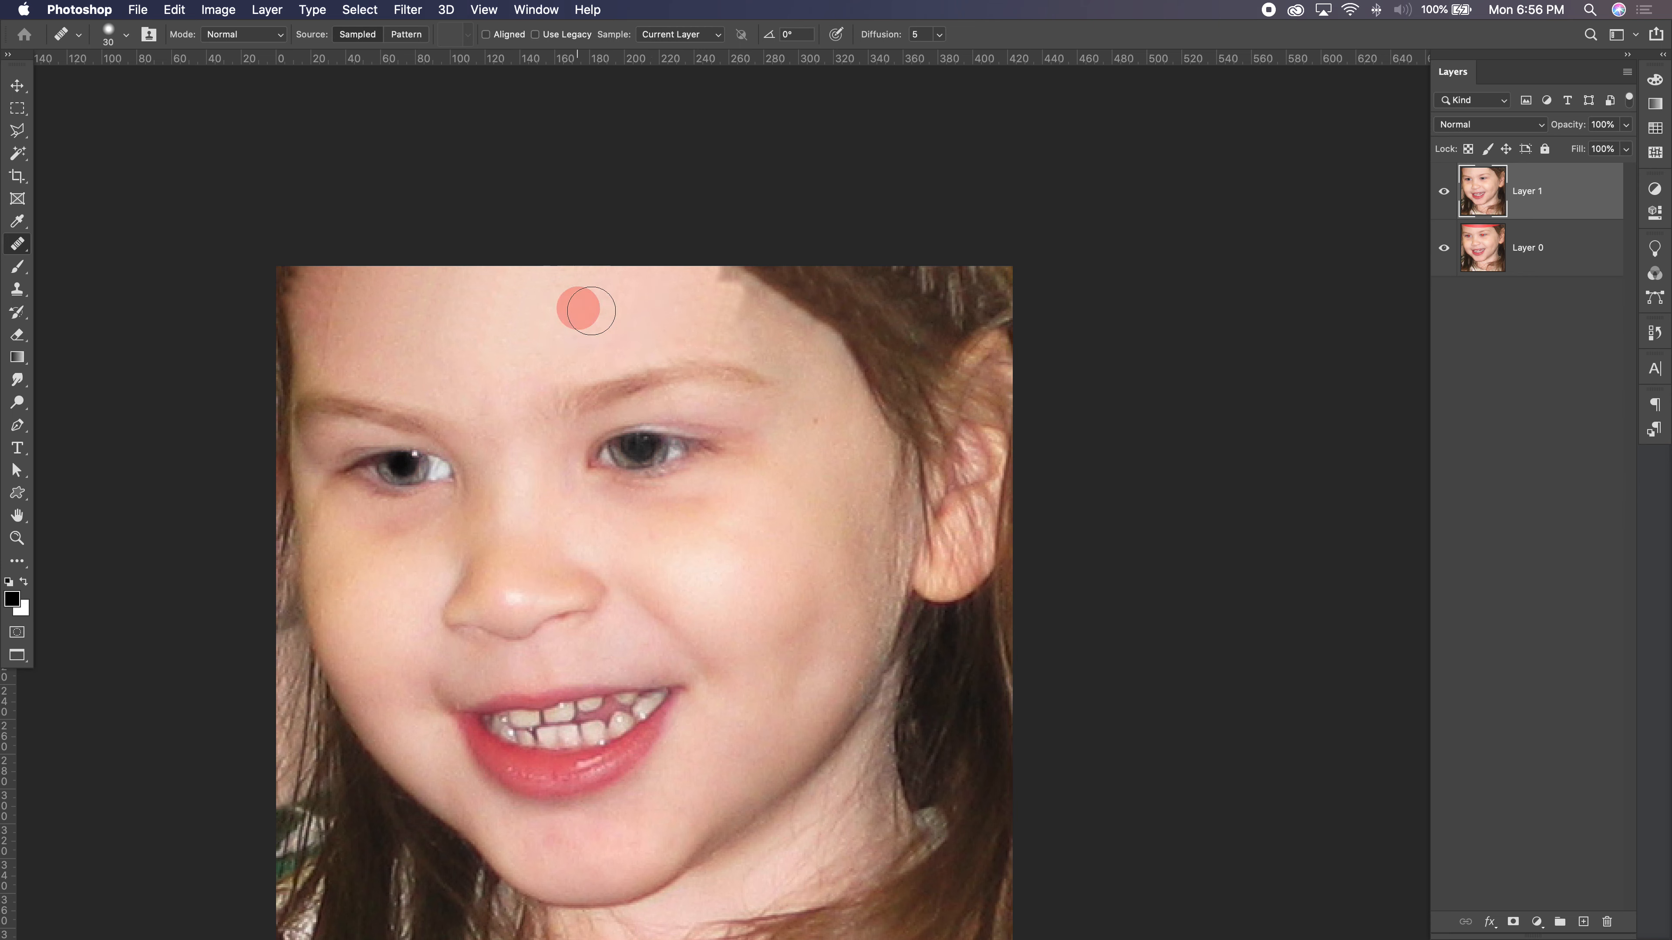
mouse_move(716, 282)
left_mouse_down()
mouse_move(695, 313)
mouse_move(728, 312)
mouse_move(628, 323)
mouse_move(698, 337)
mouse_move(623, 344)
left_mouse_up()
left_click(695, 312, "alt")
left_click(606, 323, "alt")
left_click(746, 323, "alt")
left_click(678, 297)
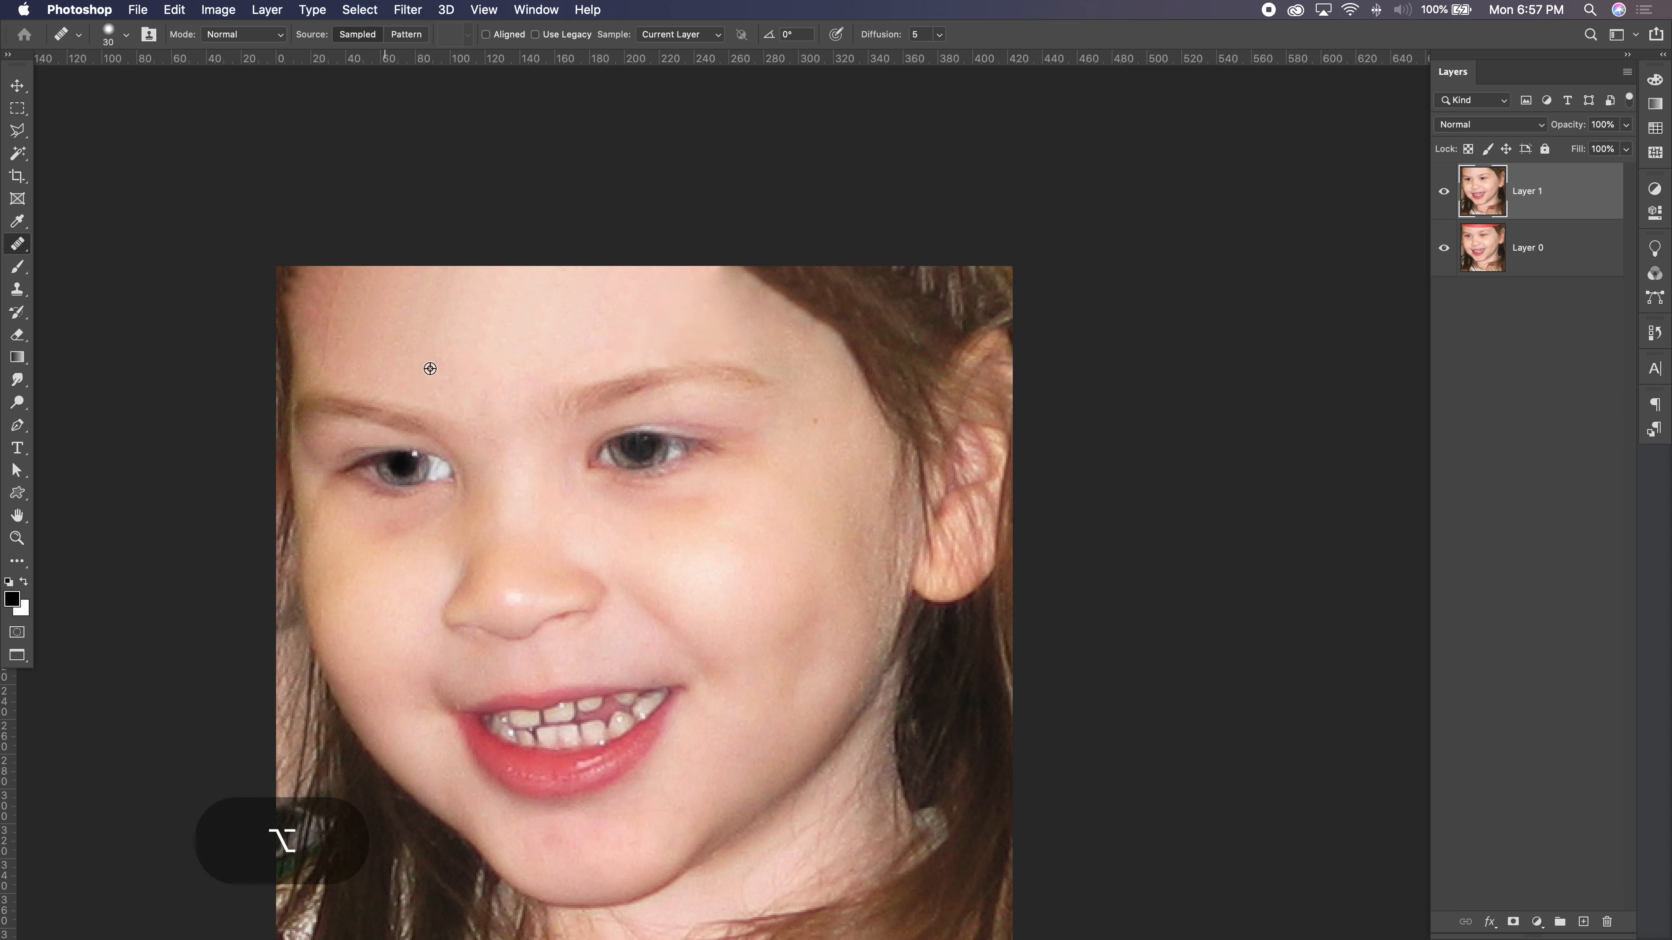
Step: Sample clean forehead skin and heal the uneven patches above the girl's right eyebrow
left_click(434, 354, "alt")
left_click(407, 330)
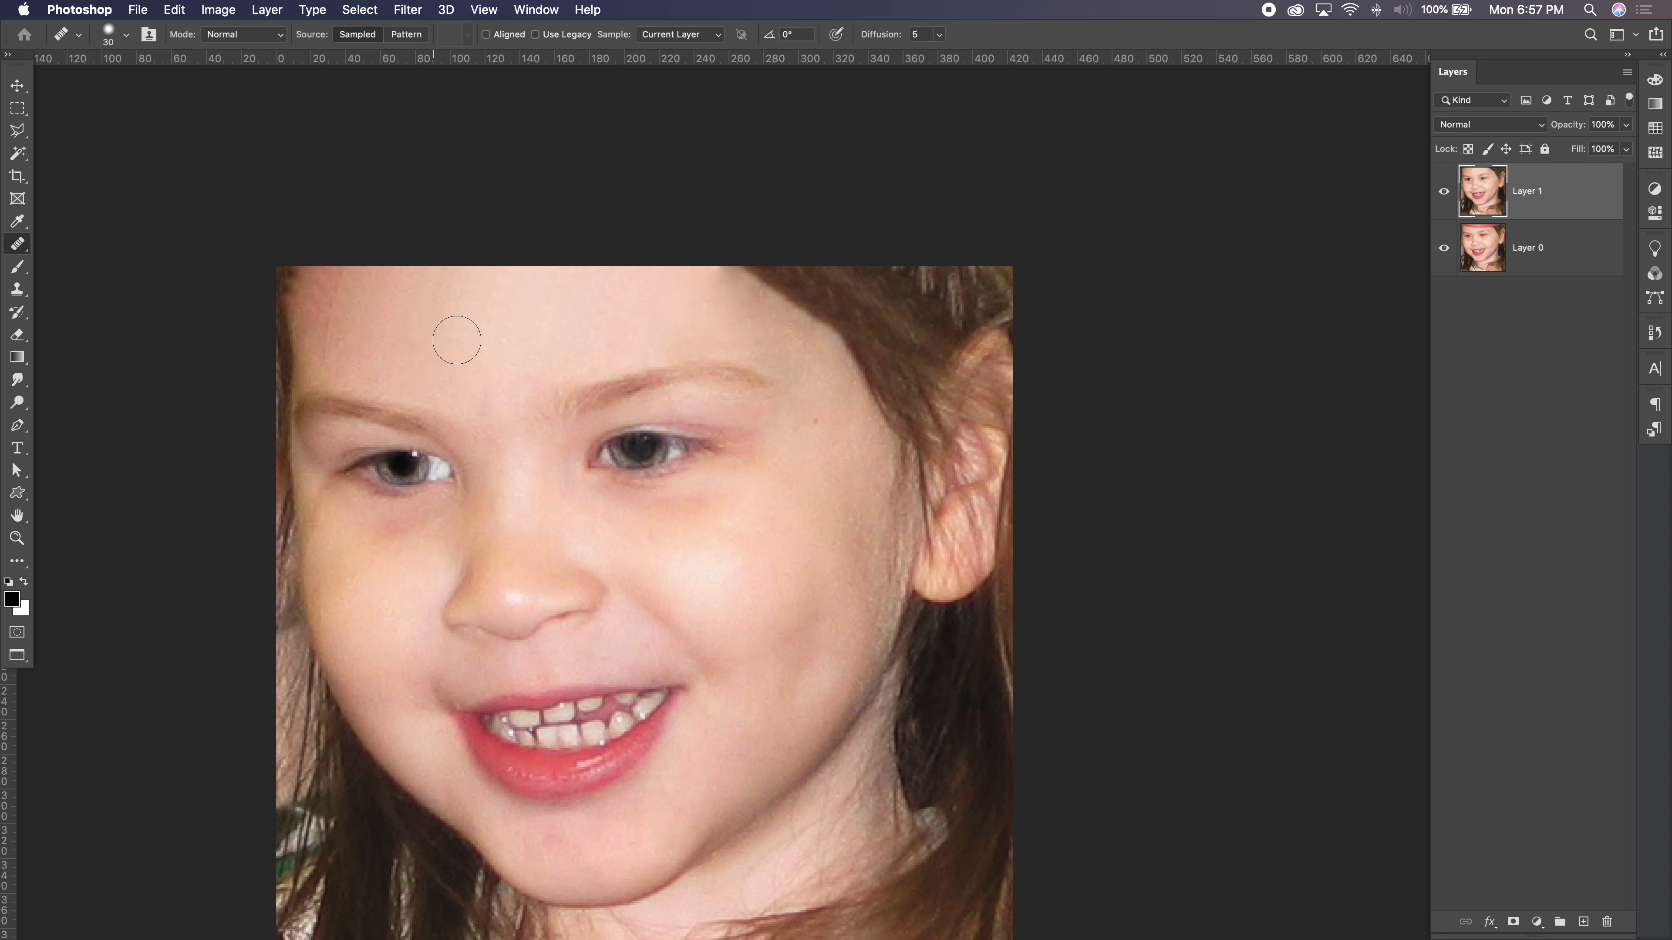
left_click(401, 299)
left_click(427, 285)
left_click(402, 281)
left_click(399, 315)
left_click(408, 334, "alt")
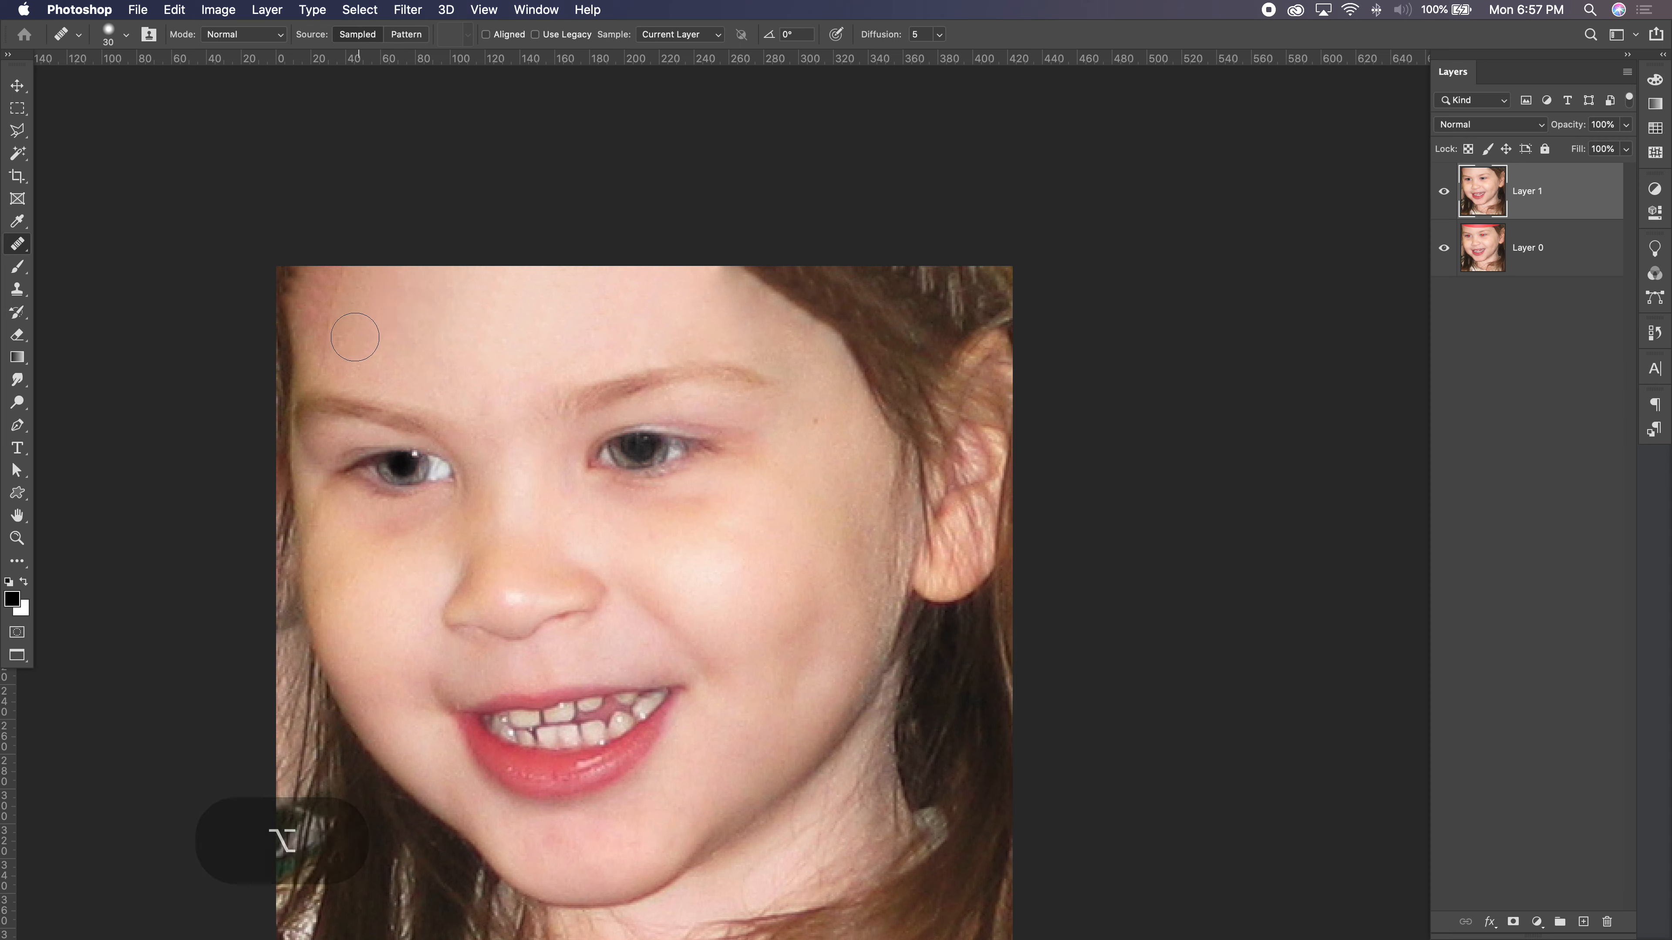
Step: Heal the reddish skin along the girl's right temple and touch up the upper forehead with nearby skin samples
left_click(331, 319)
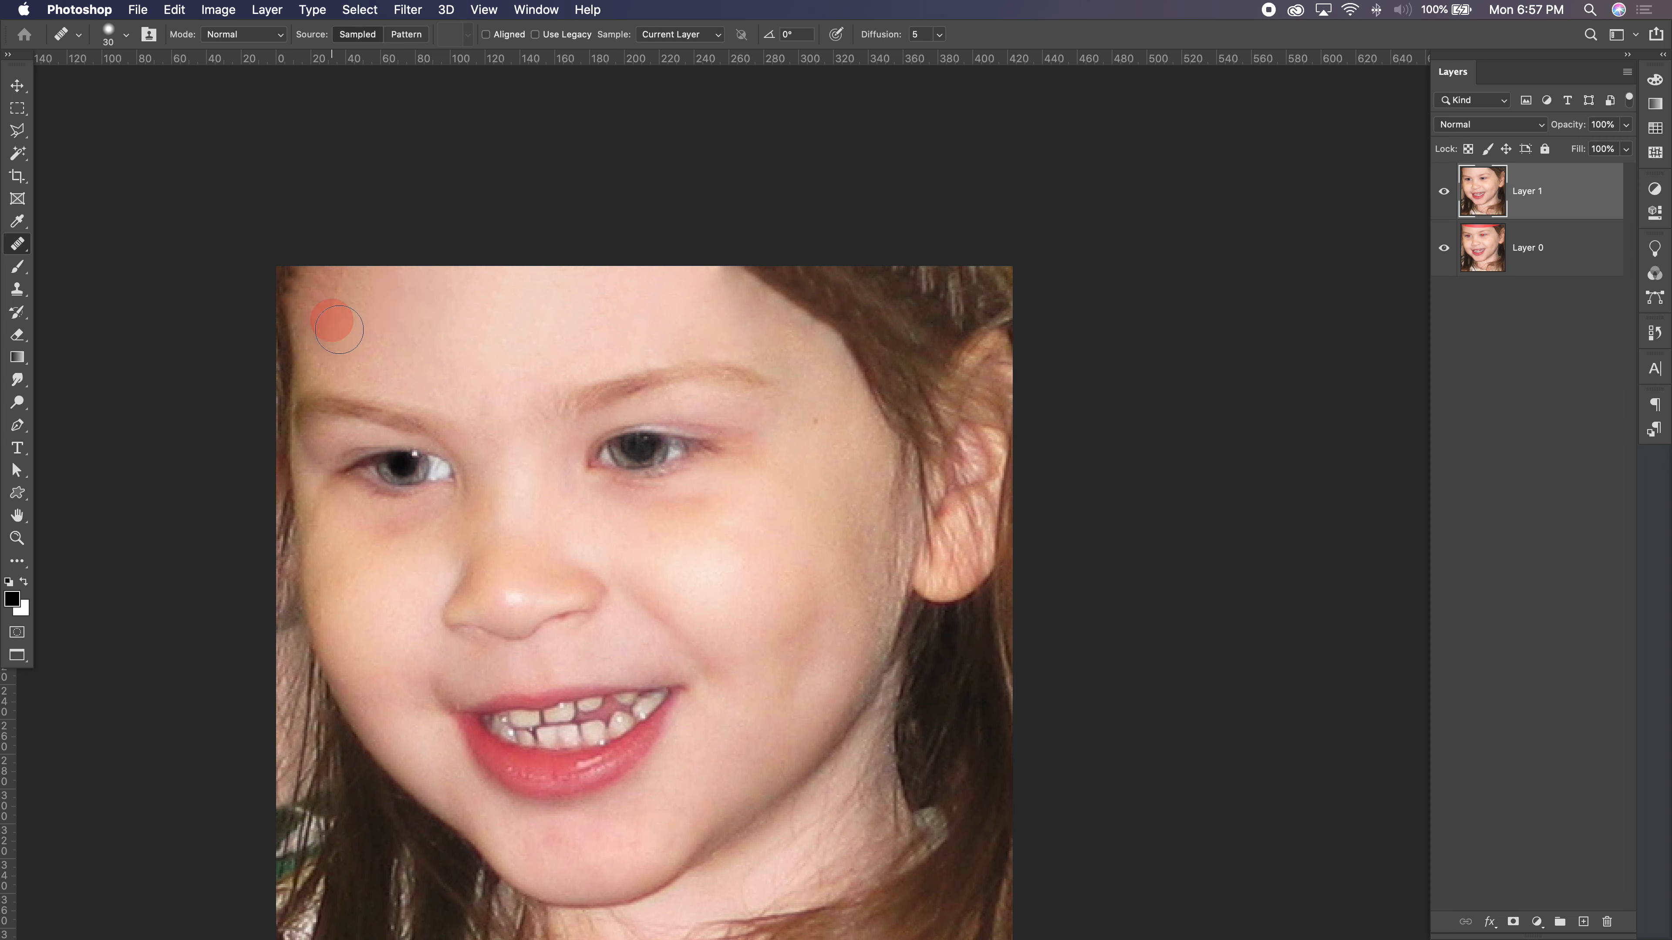
left_click(321, 357)
left_click(325, 332)
left_click(356, 332, "alt")
left_click(336, 280)
left_click(386, 320, "alt")
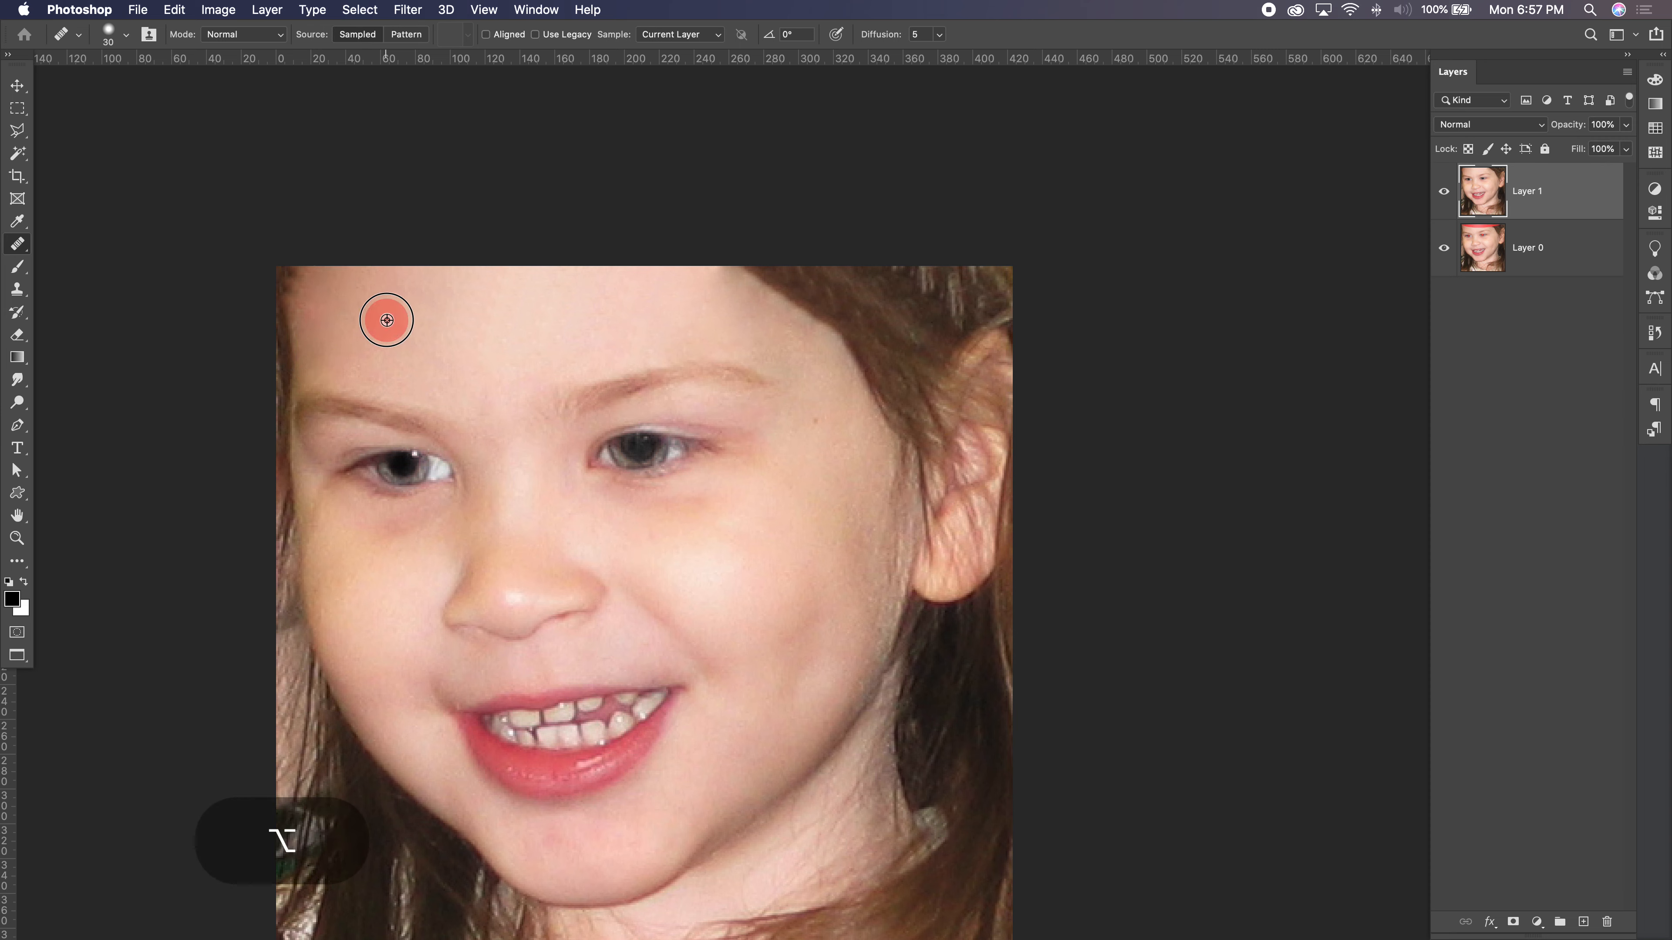
left_click(328, 282)
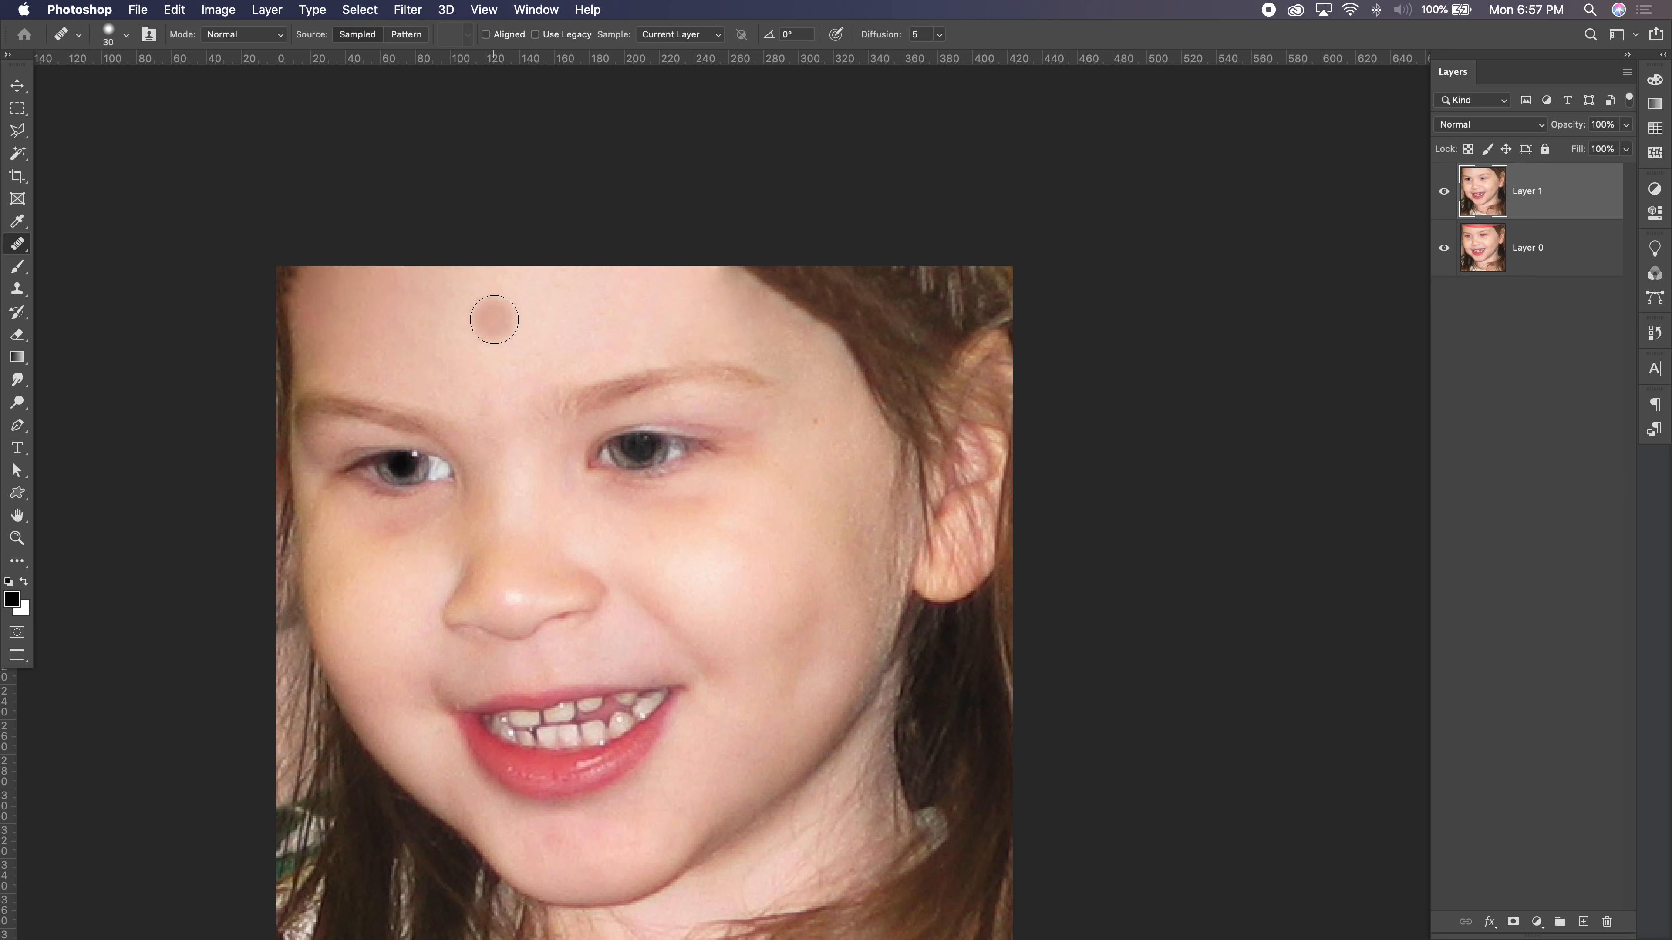
left_click(649, 309)
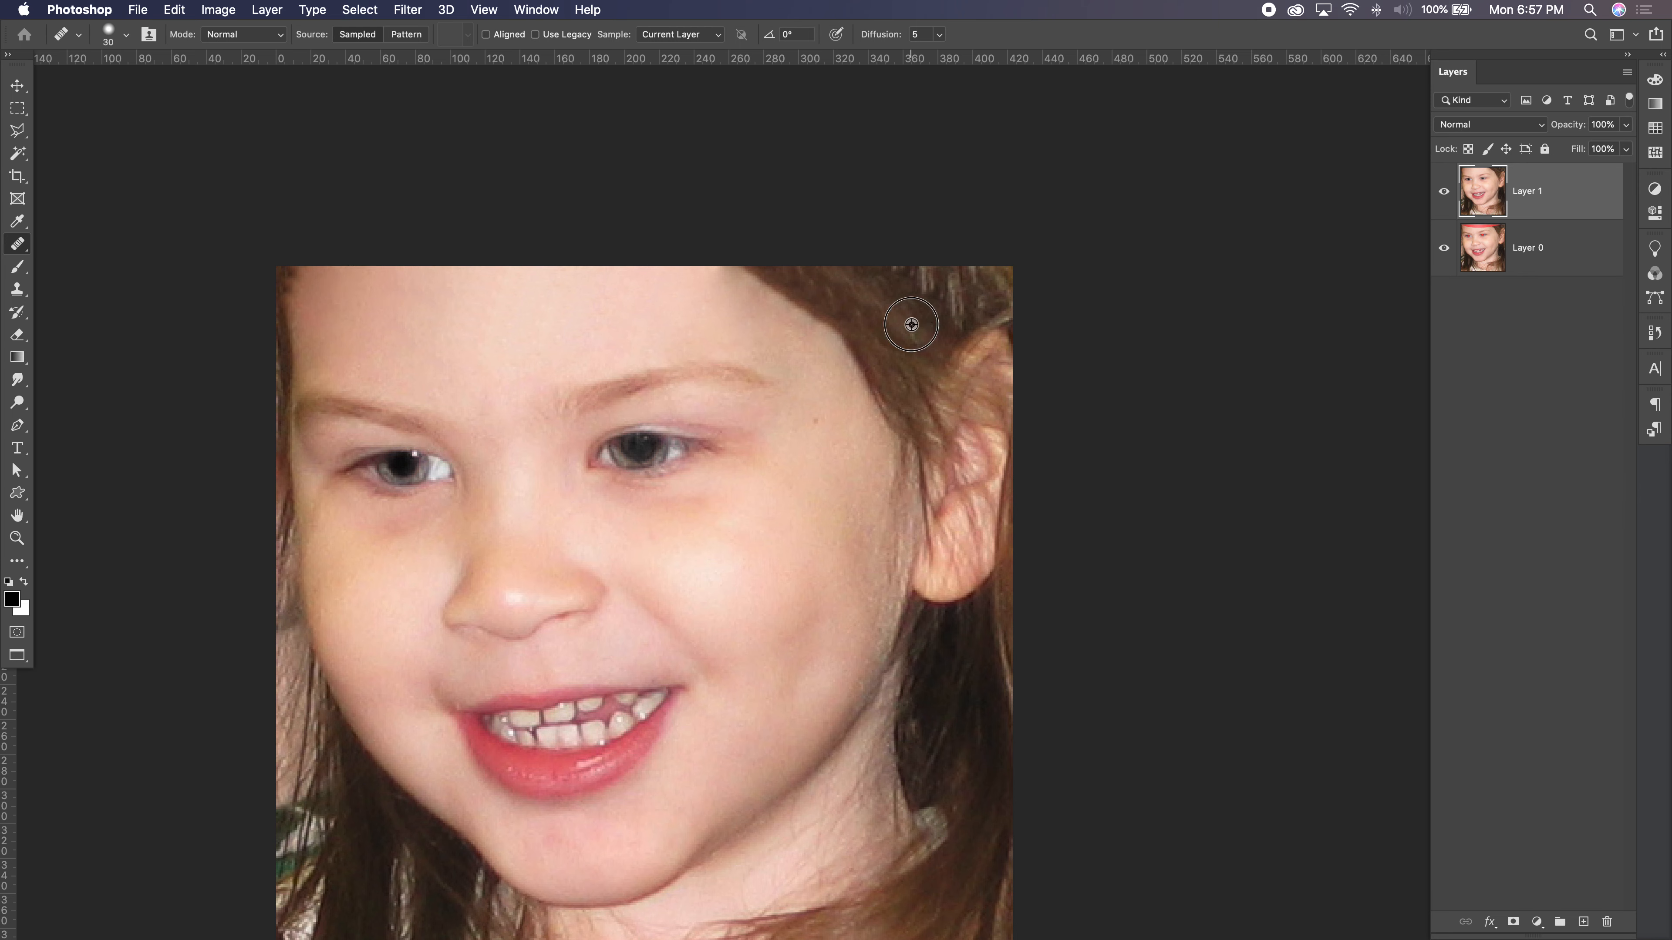
Step: Heal the patchy hair above the girl's left ear using samples from the surrounding hair
left_click(929, 299)
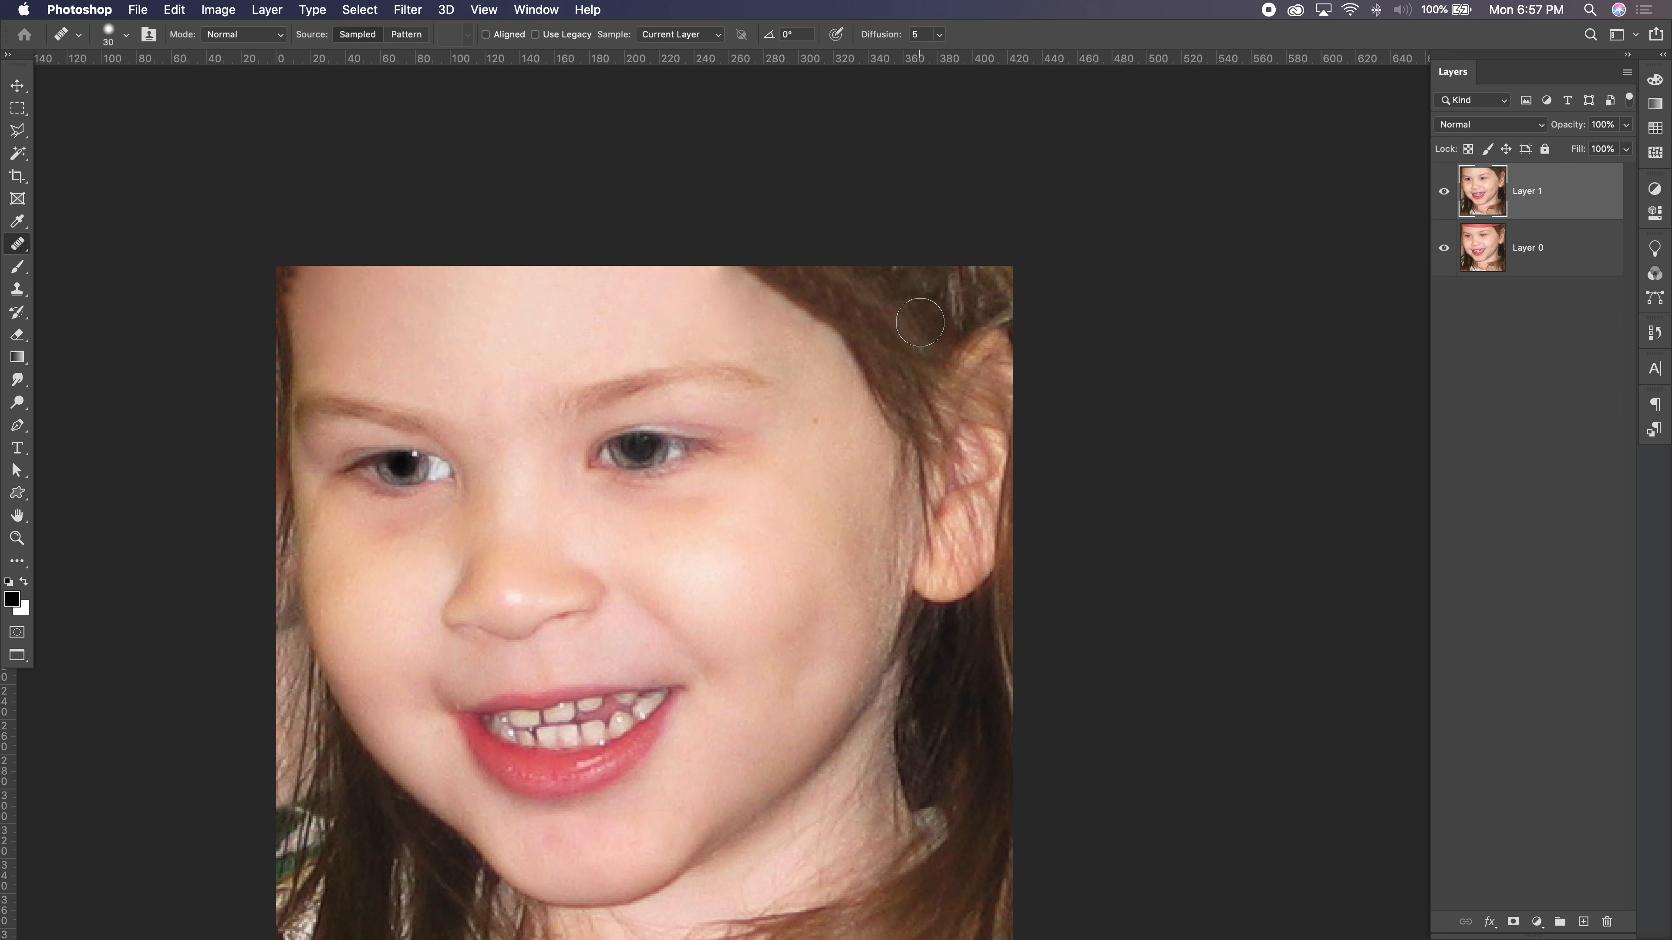
left_click(925, 293, "alt")
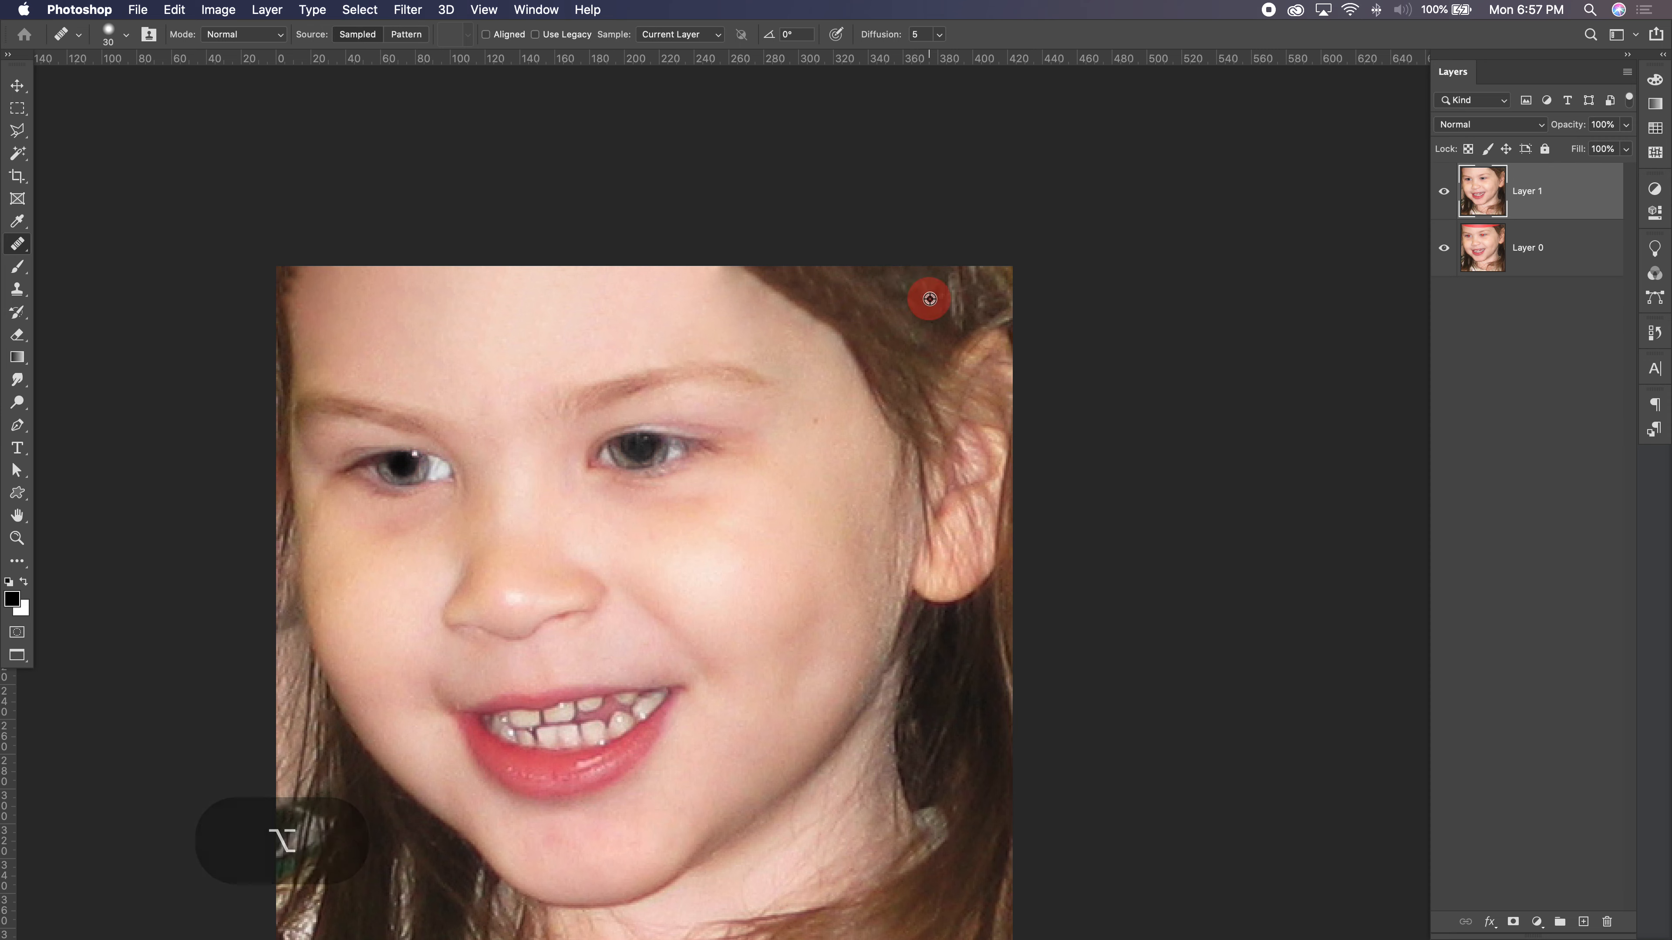
left_click(858, 291)
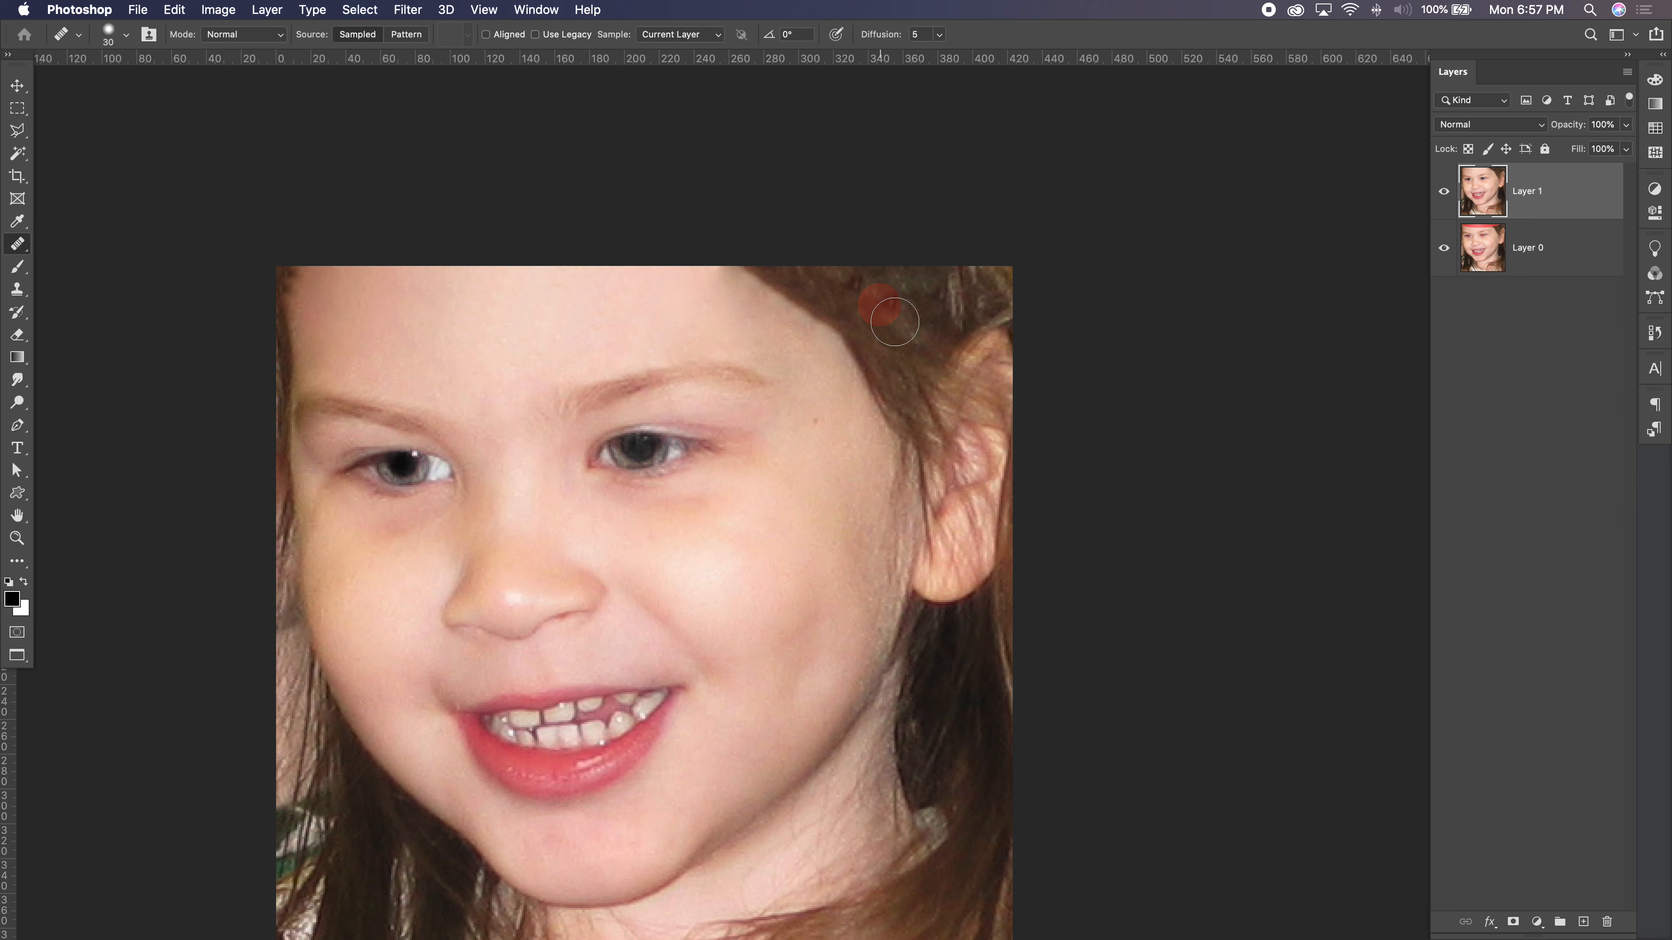
left_click(901, 345, "alt")
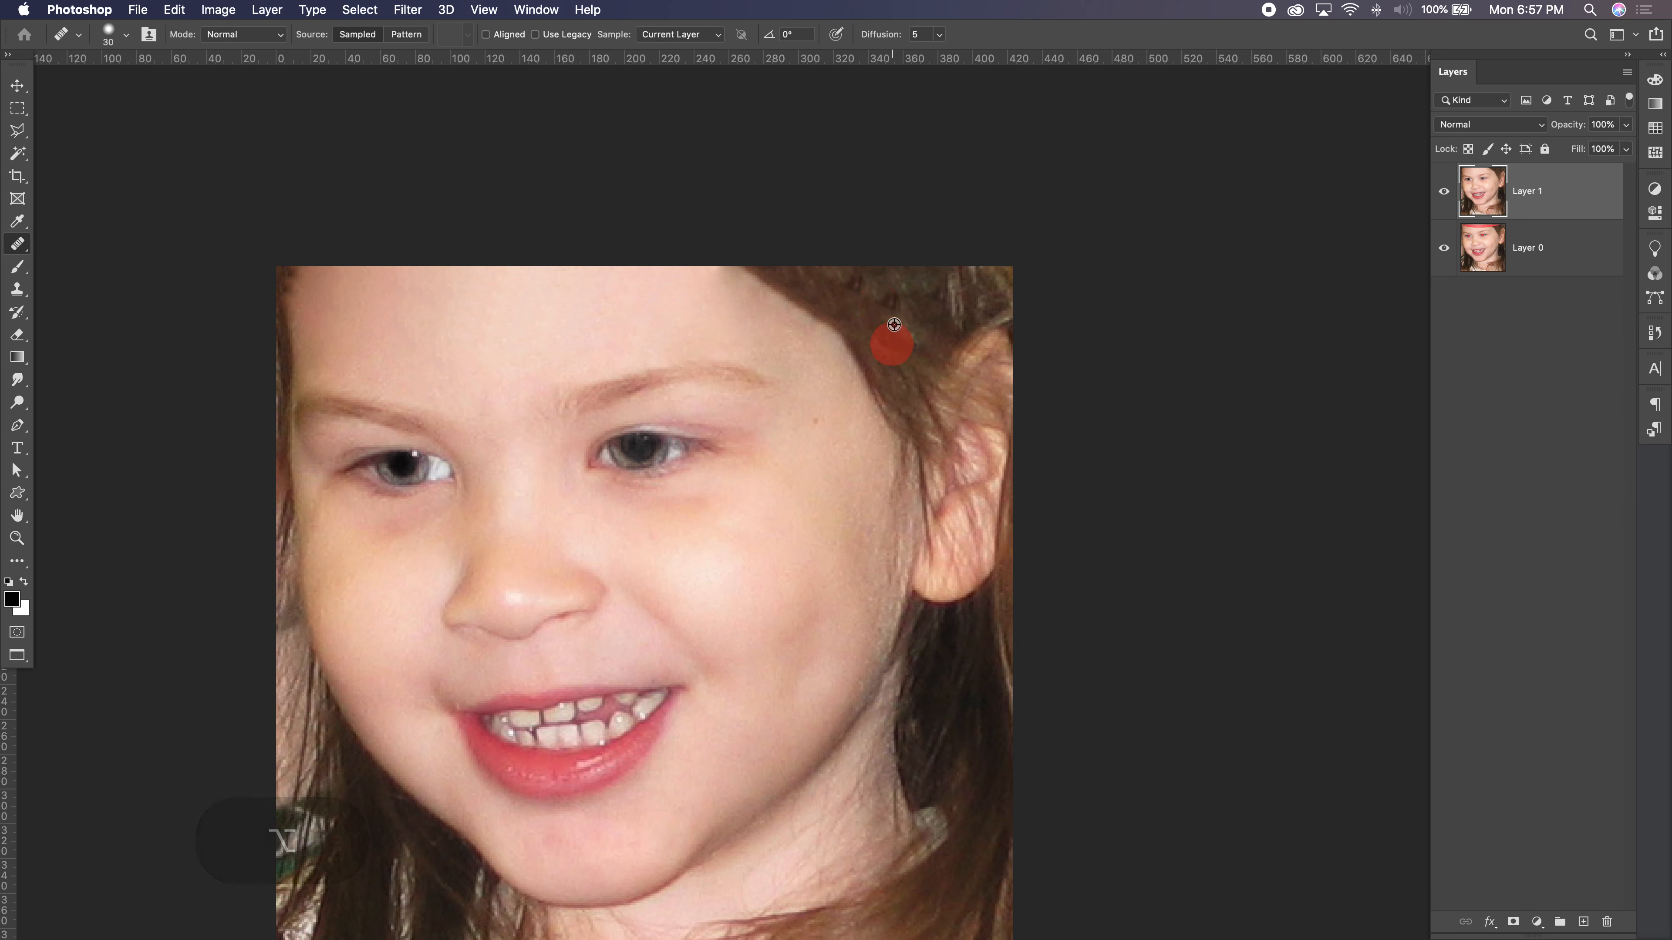
left_click(928, 376)
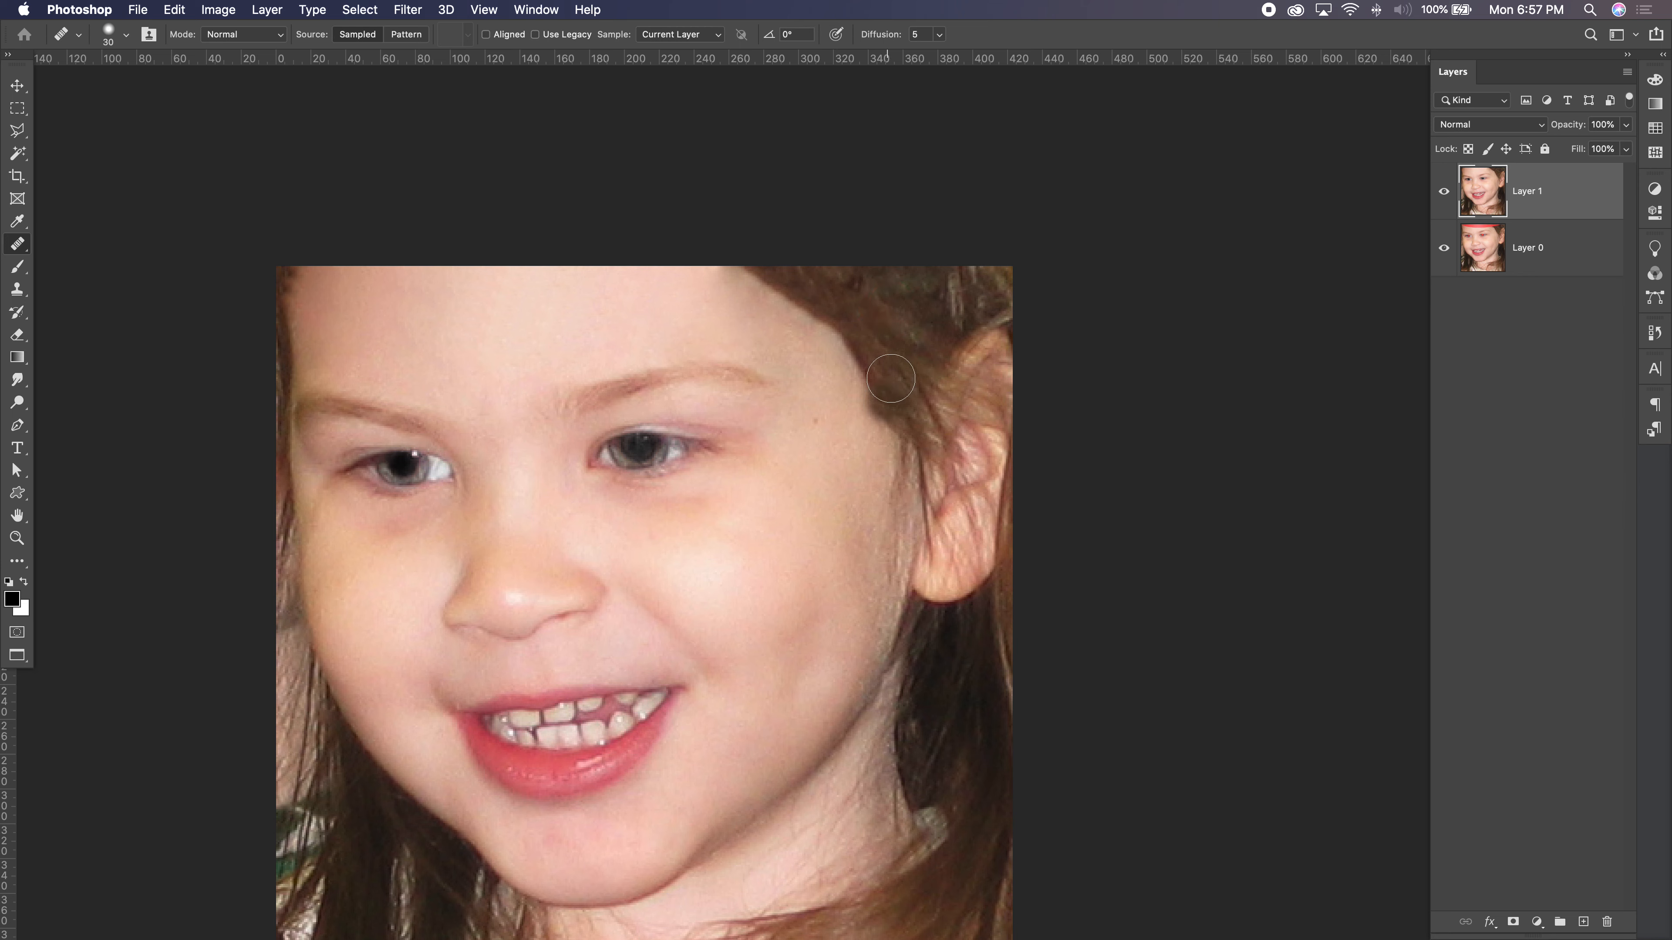
mouse_move(886, 300)
left_mouse_down()
mouse_move(842, 268)
mouse_move(843, 283)
mouse_move(870, 269)
left_mouse_up()
key("alt")
left_click(885, 319, "alt")
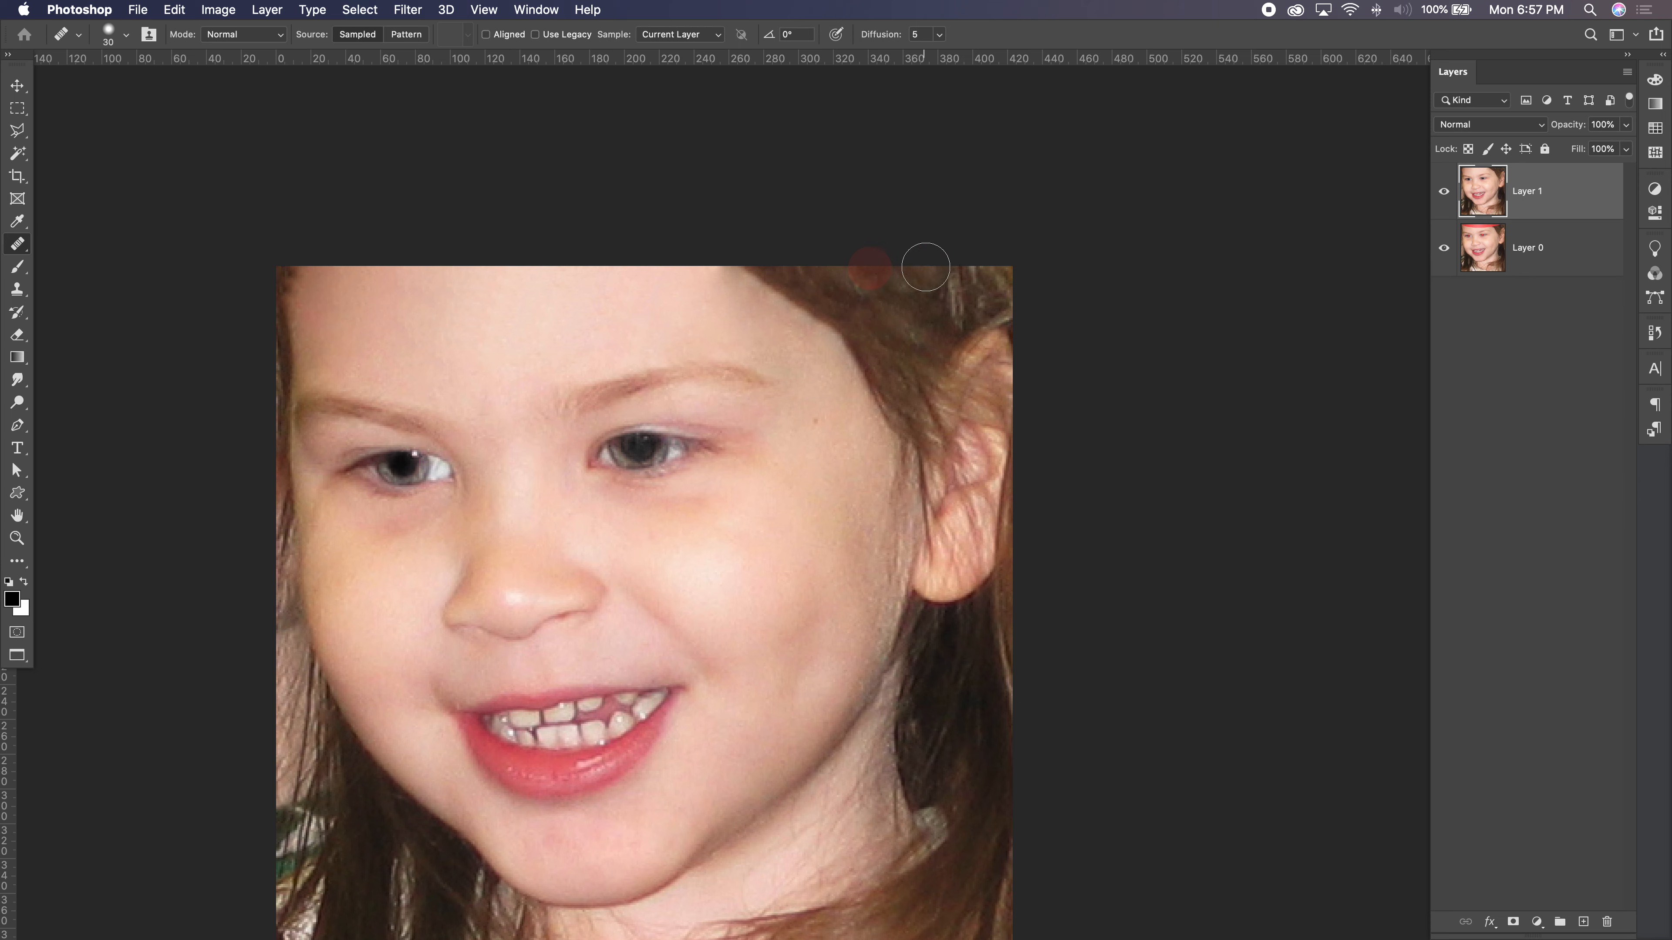
left_click(853, 292, "alt")
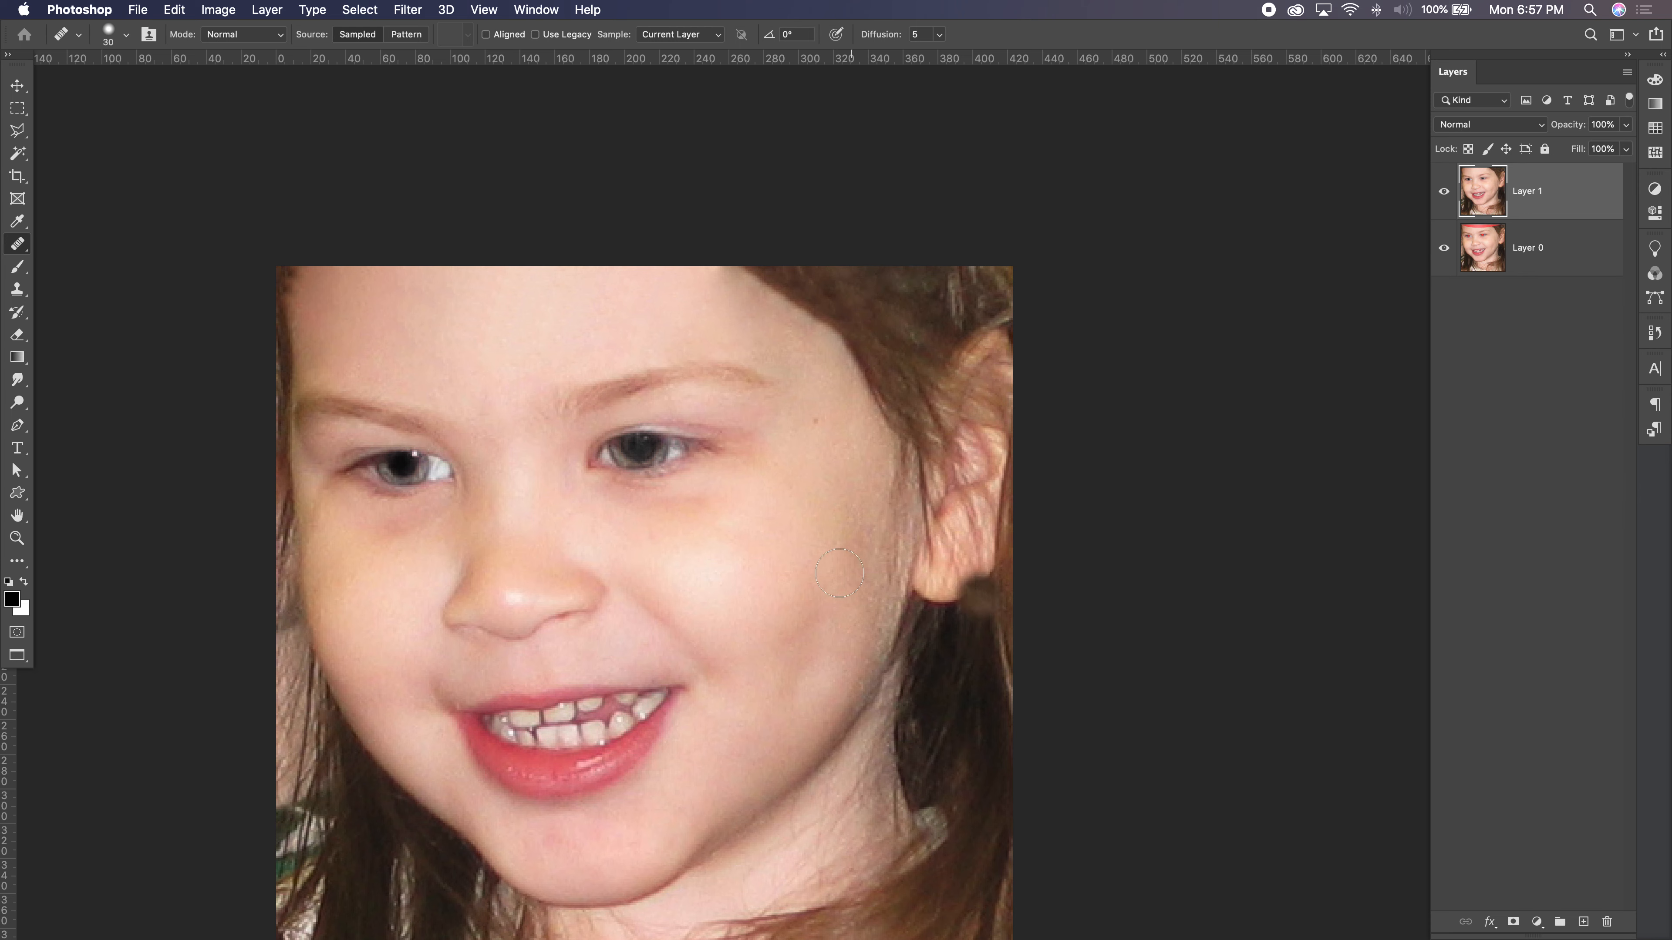
Step: Retouch the hairline on both sides of the upper forehead with the Healing Brush
key("super+minus")
key("super+minus")
key("super+minus")
key("super+minus")
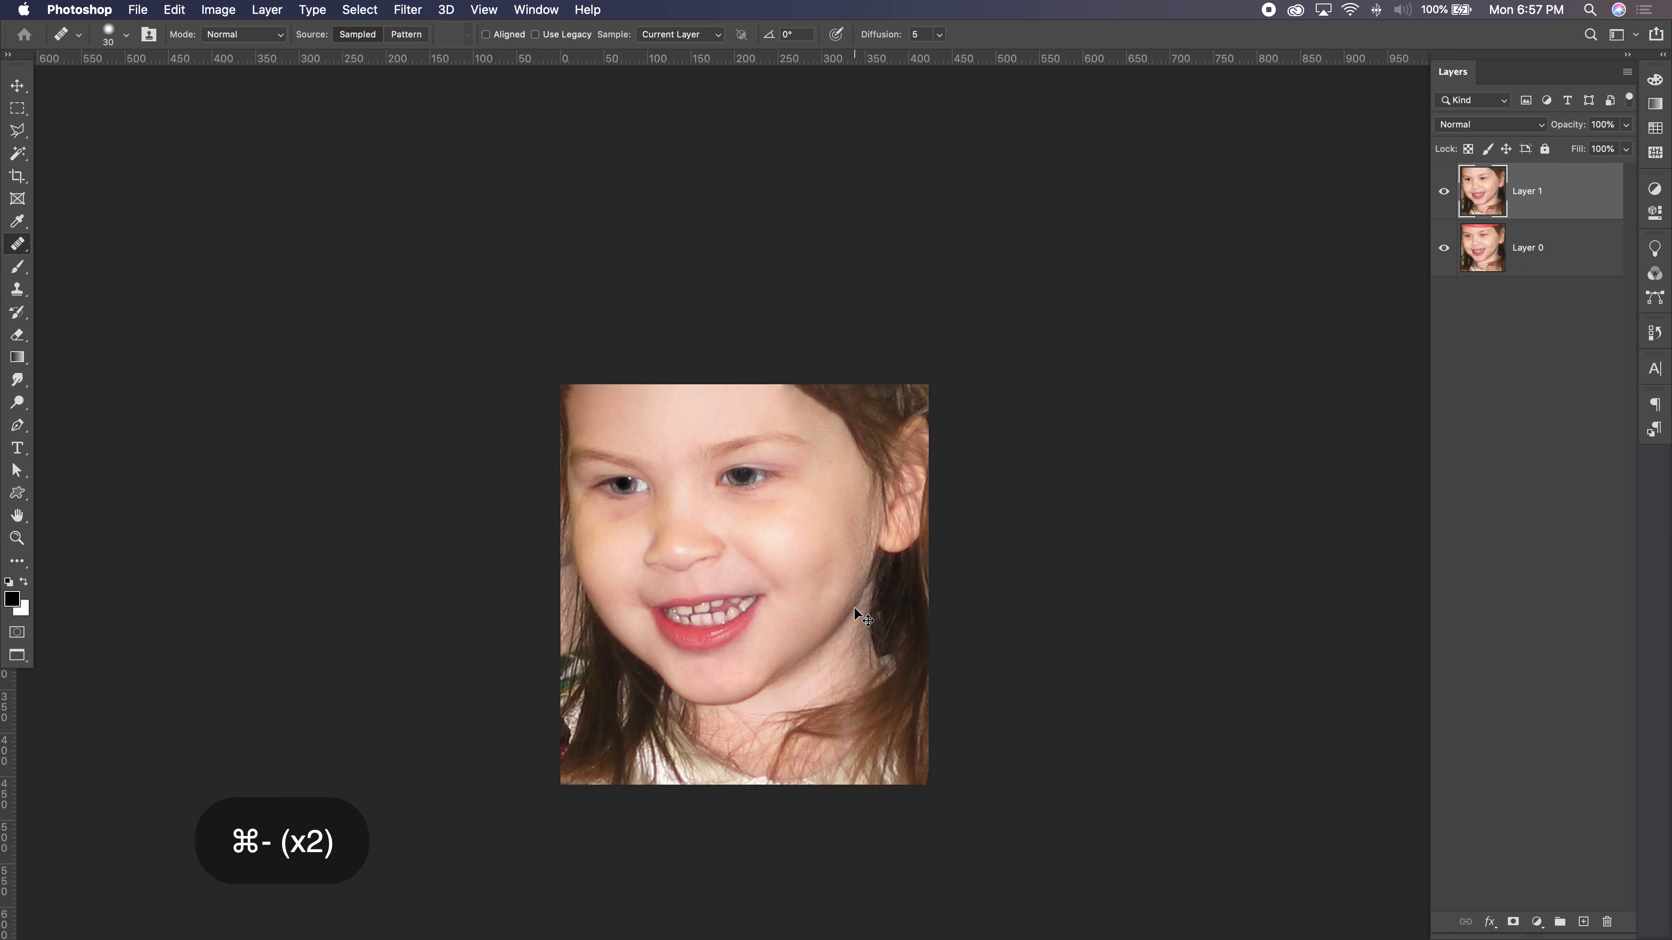
key("super+equal")
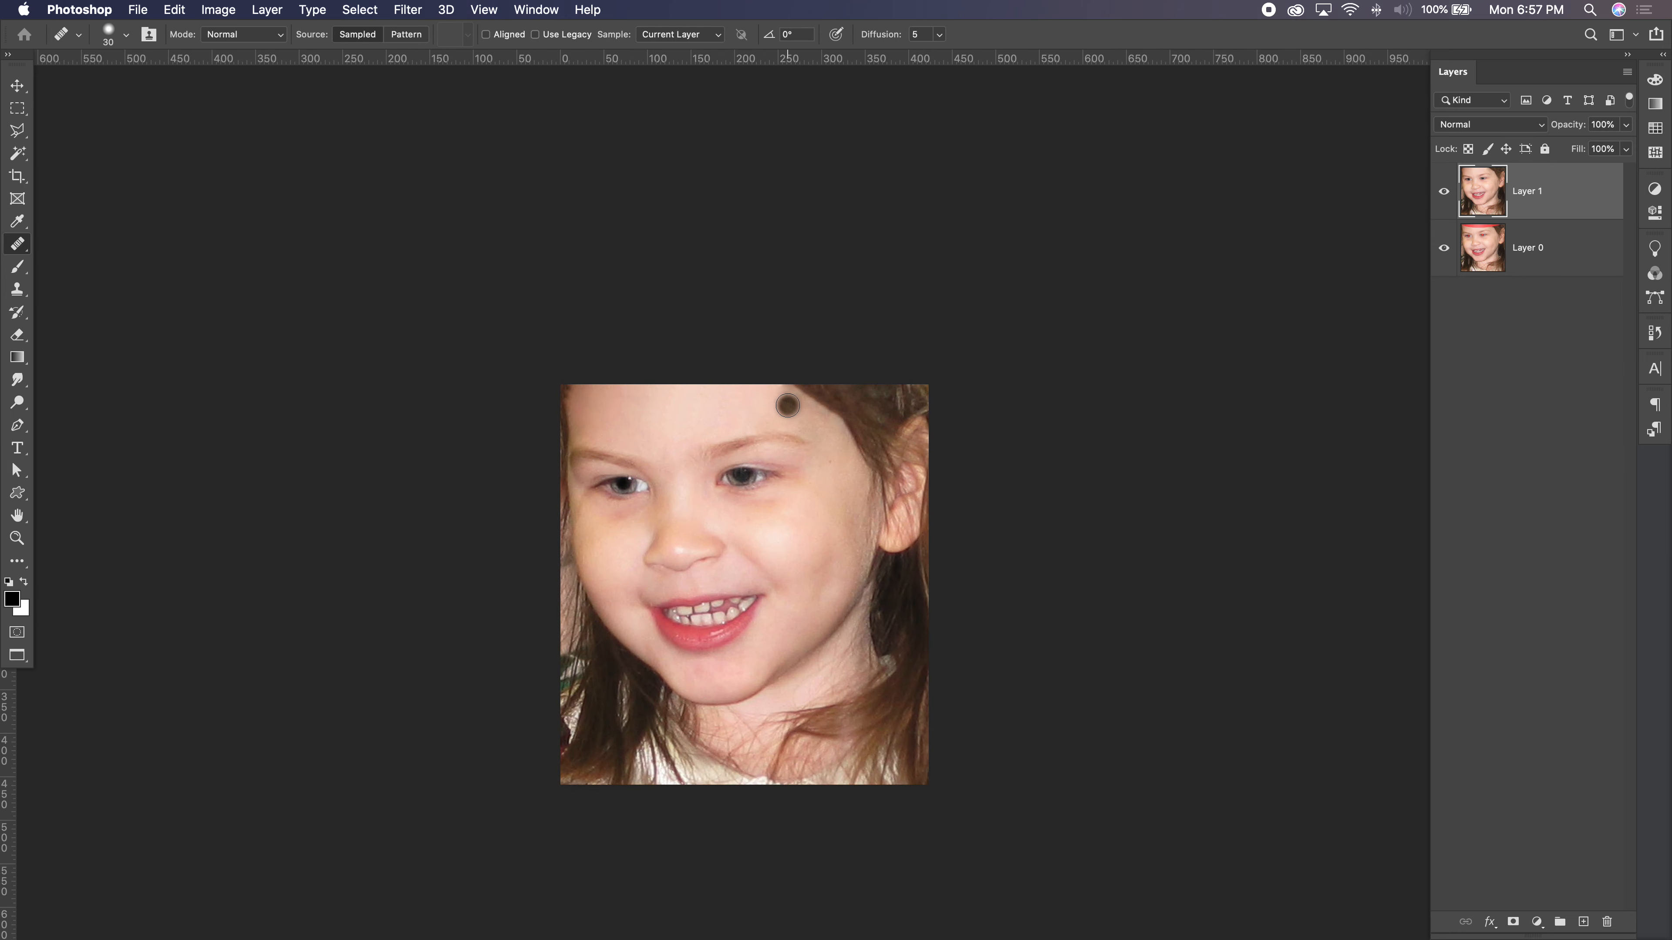
key("alt")
left_click_drag(790, 403, 773, 385)
left_click(577, 400)
left_click(576, 428)
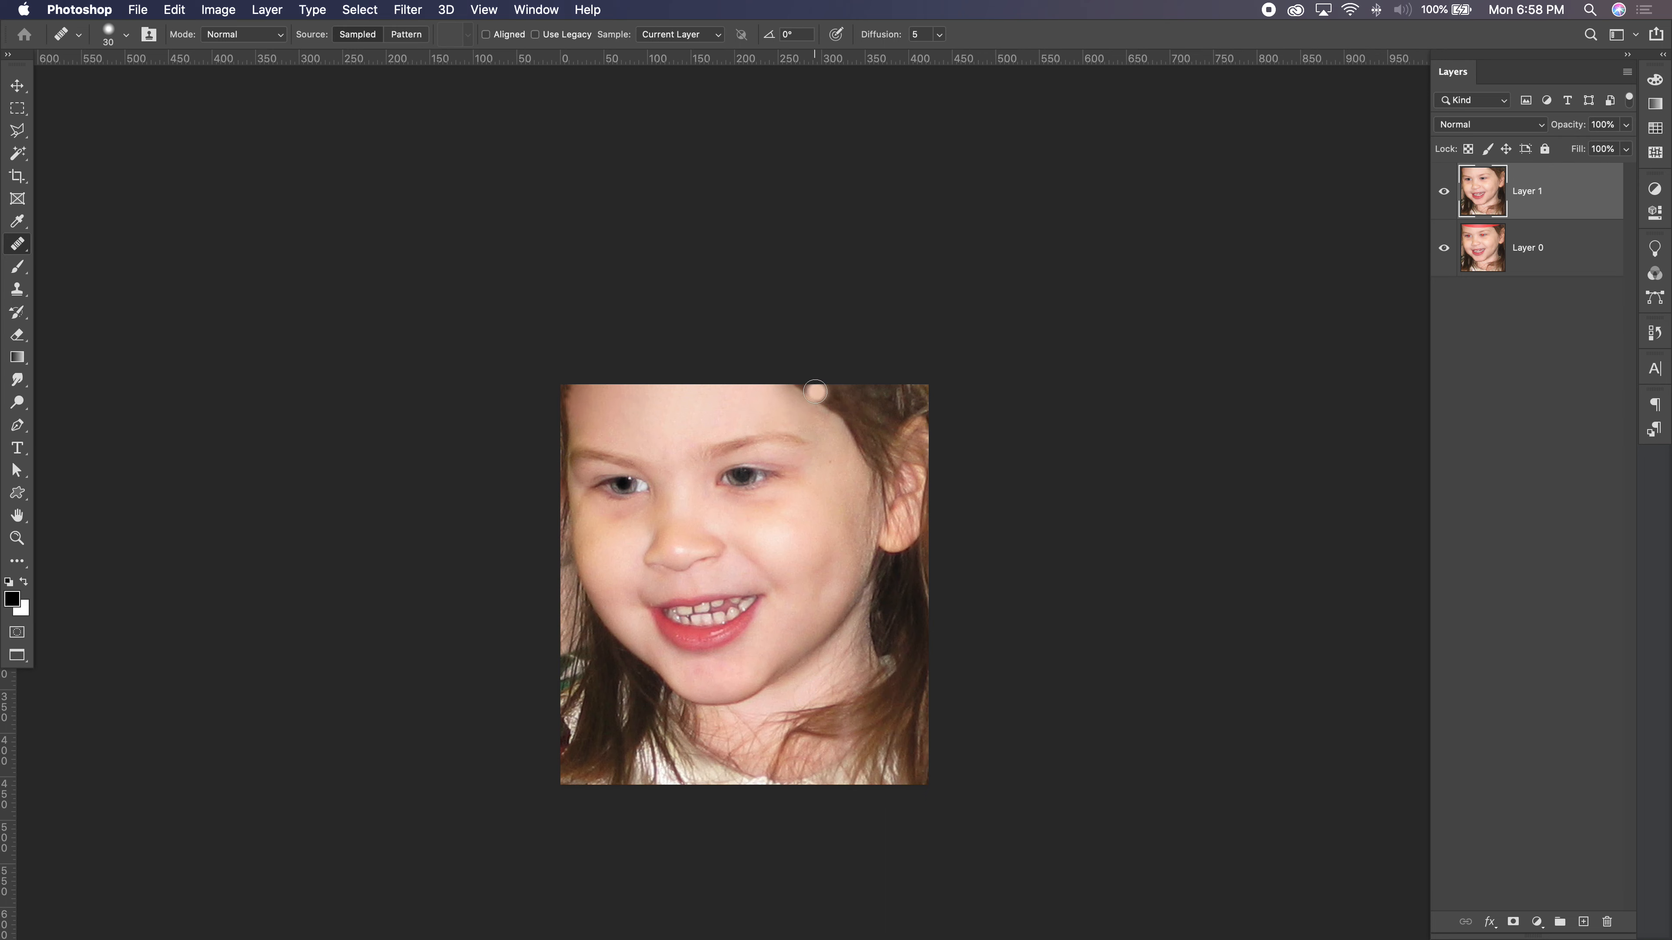
left_click(858, 418)
Step: Select the hair lock lying over the neck with the Lasso tool and copy it to a new layer
left_click(19, 132)
scroll(29, 128, "down", 1)
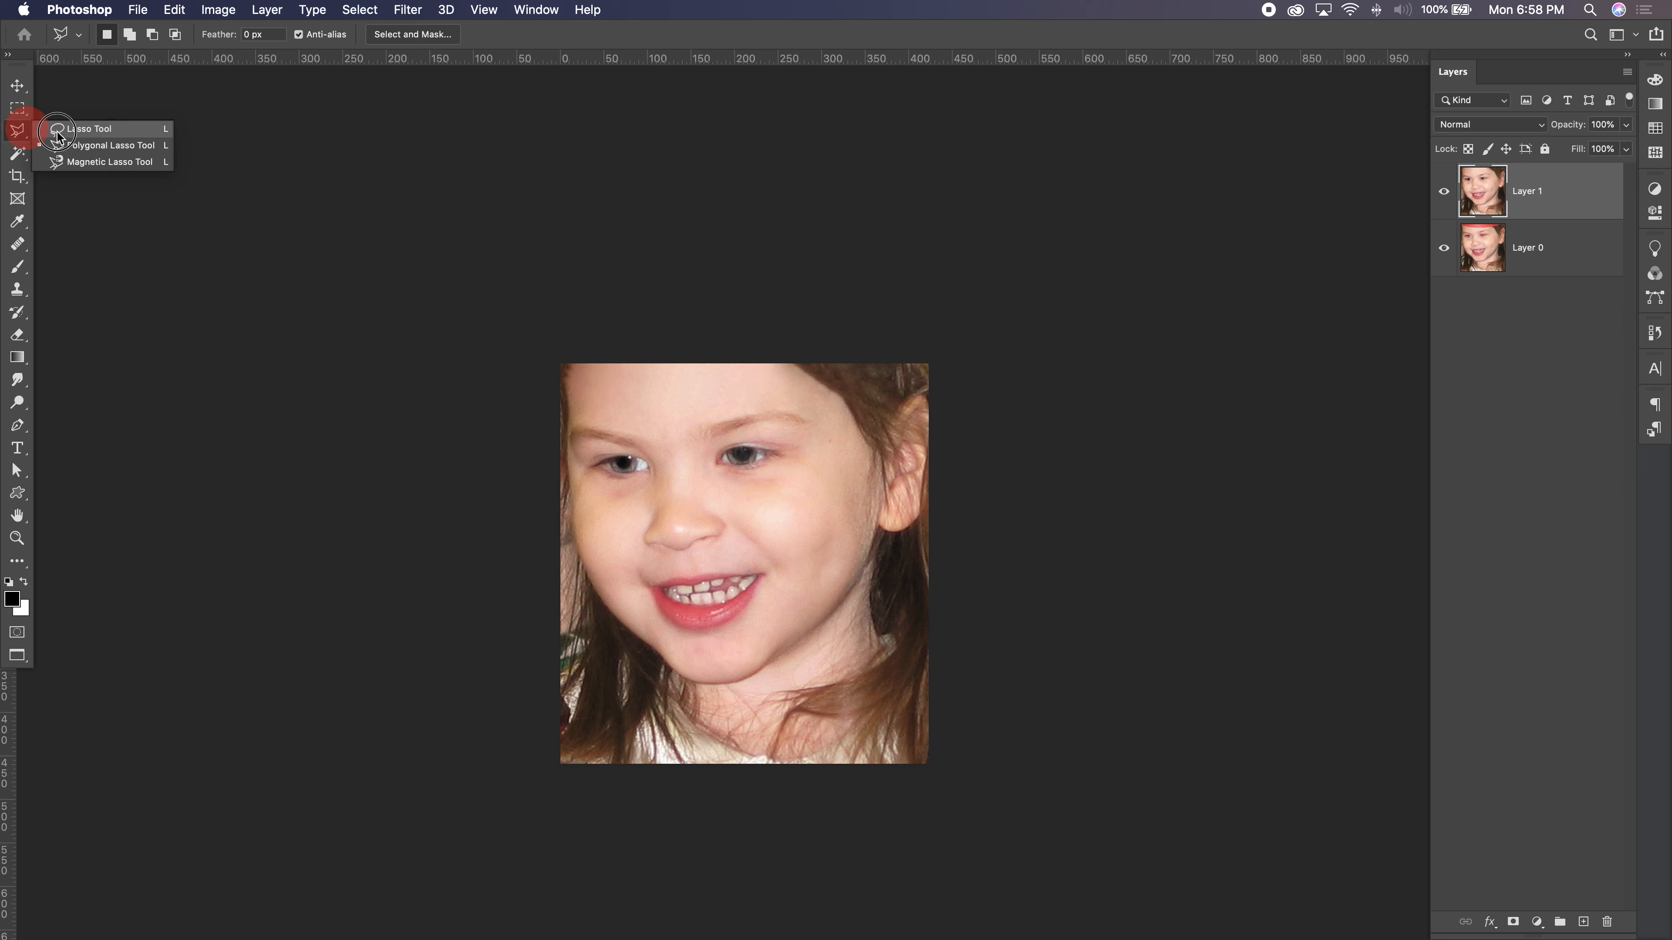
left_click(61, 132)
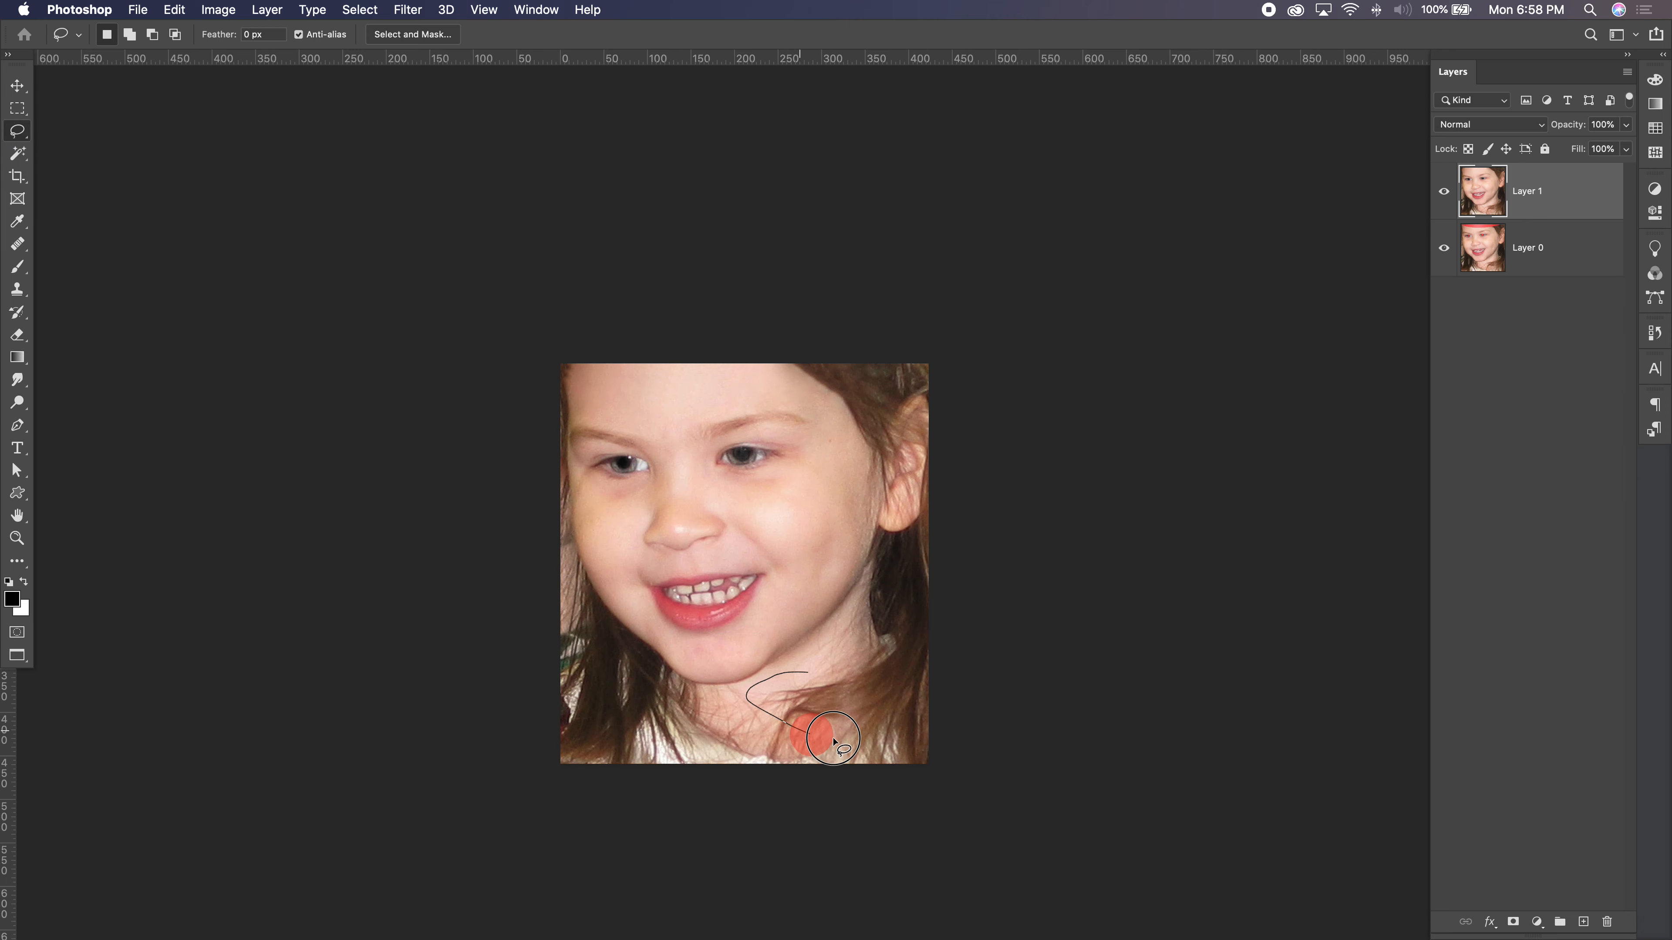
mouse_move(894, 704)
left_mouse_down()
mouse_move(891, 670)
mouse_move(819, 654)
left_mouse_up()
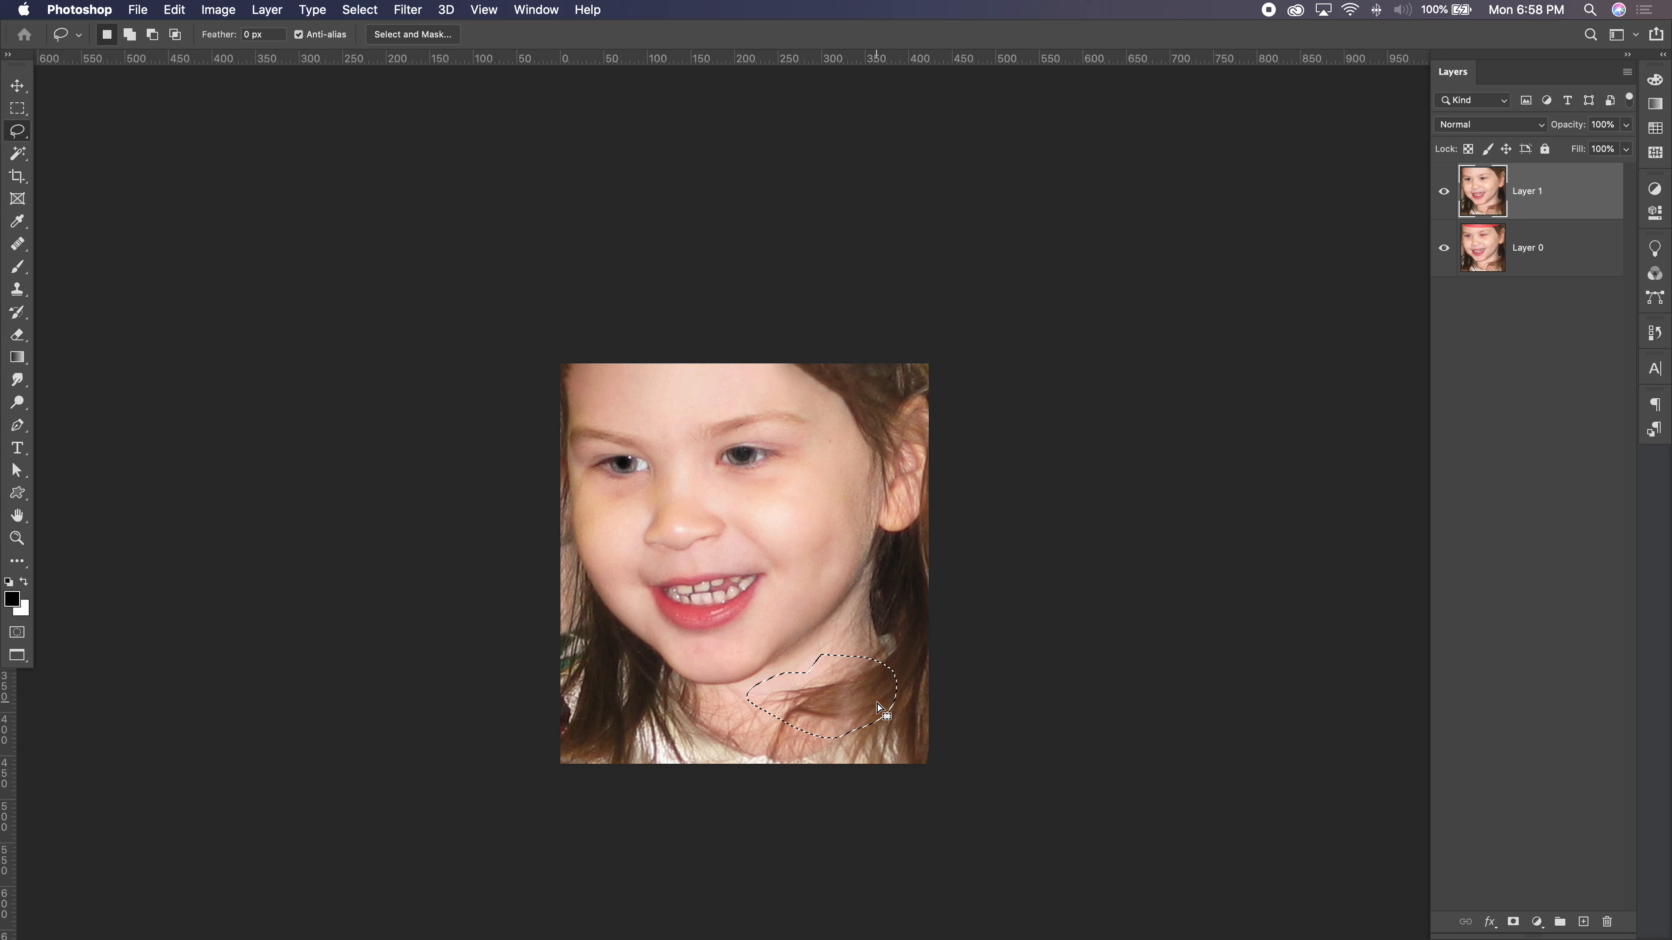
key("super")
key("super+j")
key("super+u")
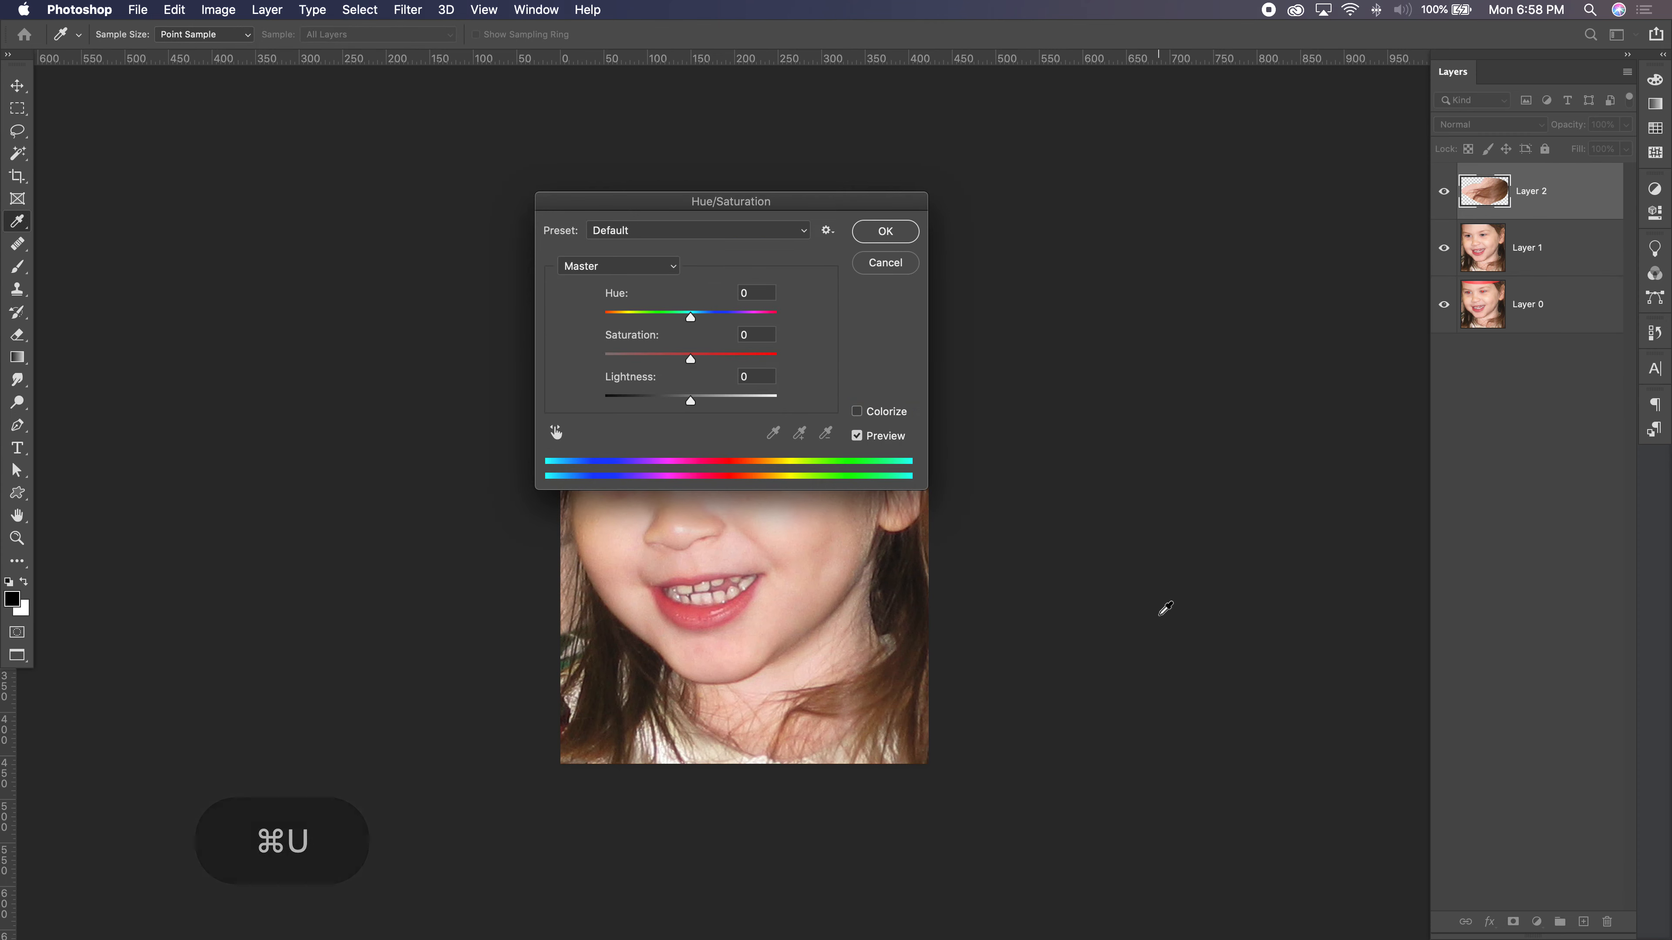
left_click(885, 263)
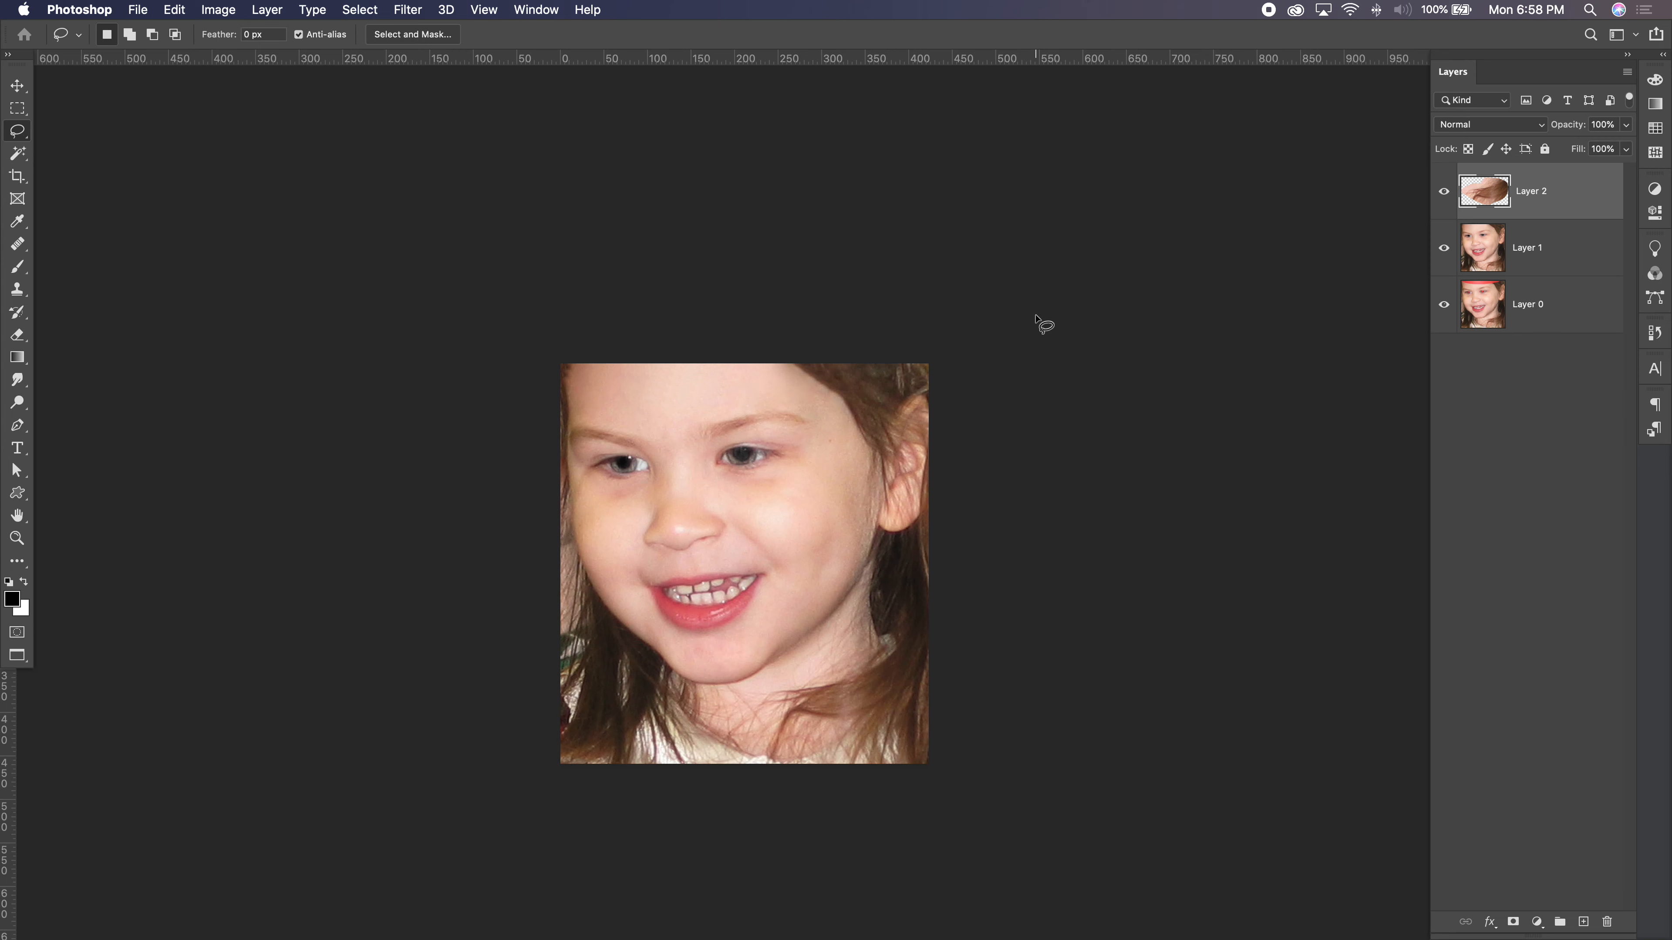
Step: Rotate the copied hair lock, flip it horizontally and place it over the hairline at the photo's upper-left corner
key("super+t")
left_click_drag(869, 709, 816, 493)
right_click(760, 498)
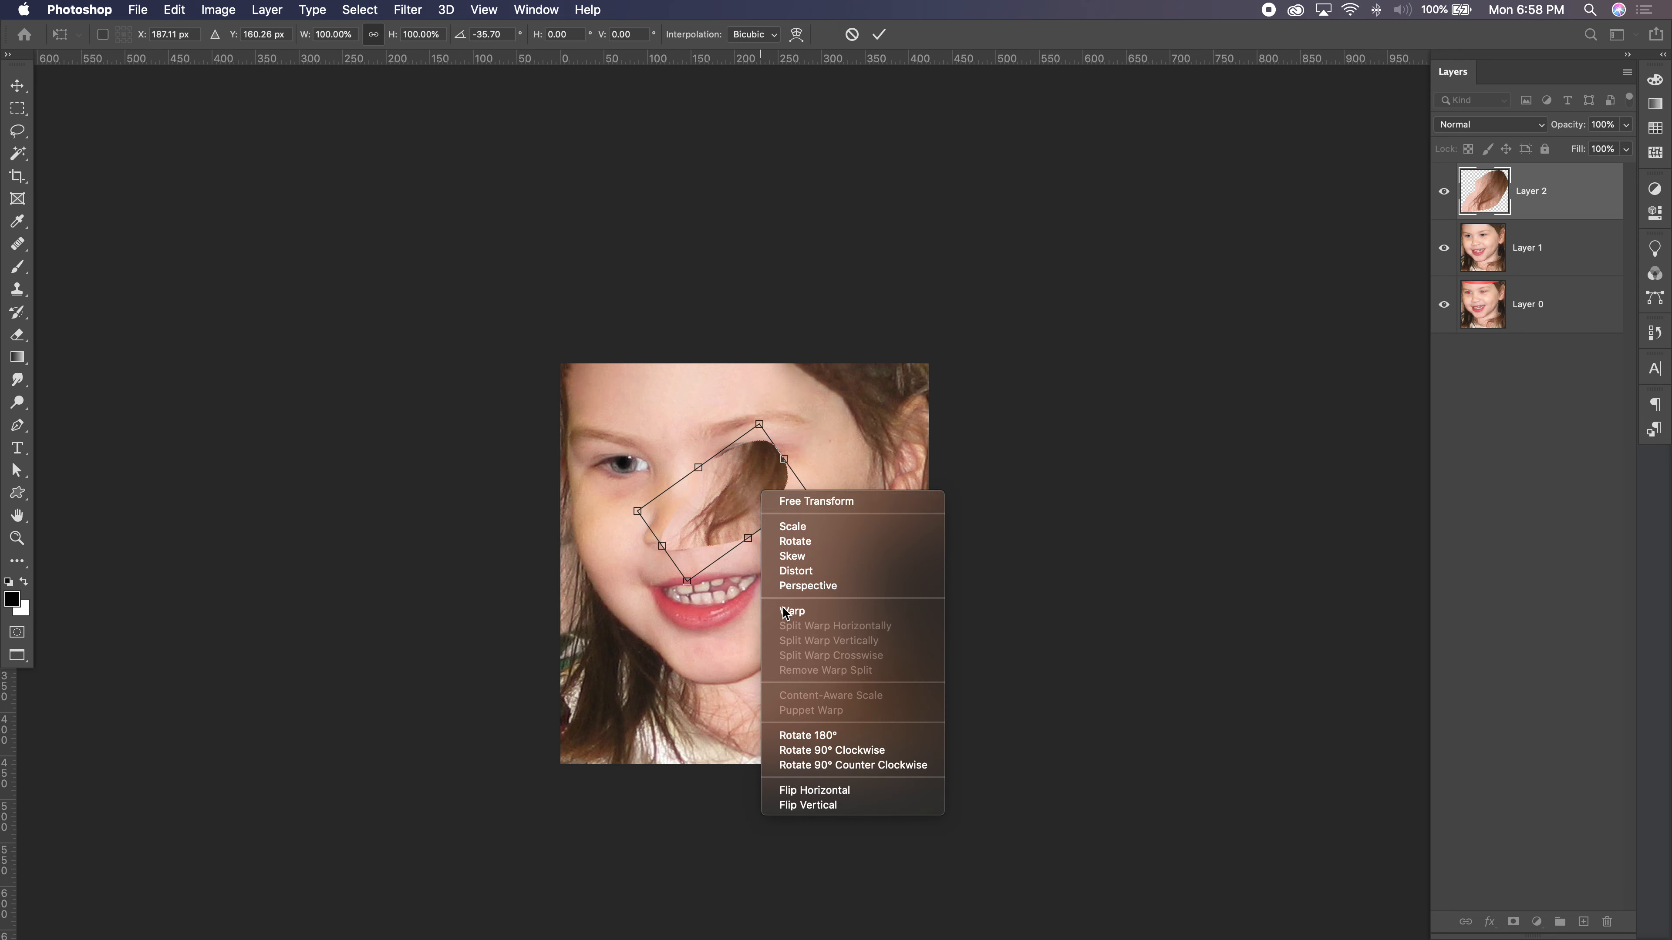
left_click(817, 790)
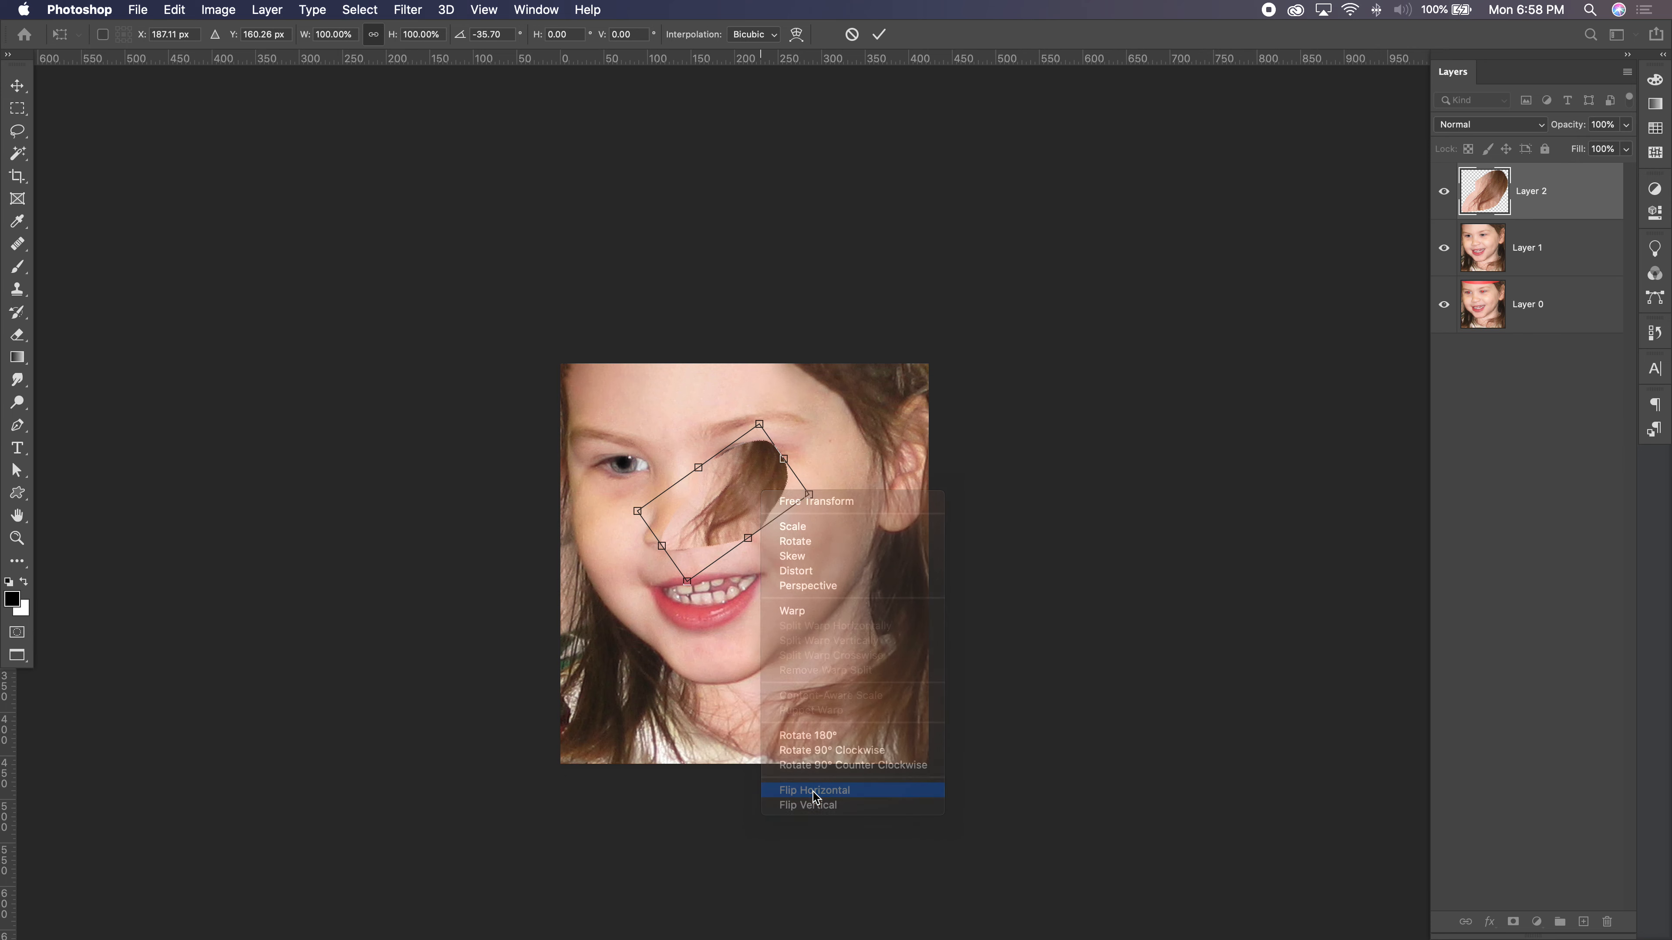
left_click_drag(828, 514, 551, 392)
mouse_move(641, 350)
left_mouse_down()
mouse_move(655, 336)
mouse_move(635, 336)
left_mouse_up()
mouse_move(585, 389)
left_mouse_down()
mouse_move(606, 371)
mouse_move(581, 392)
left_mouse_up()
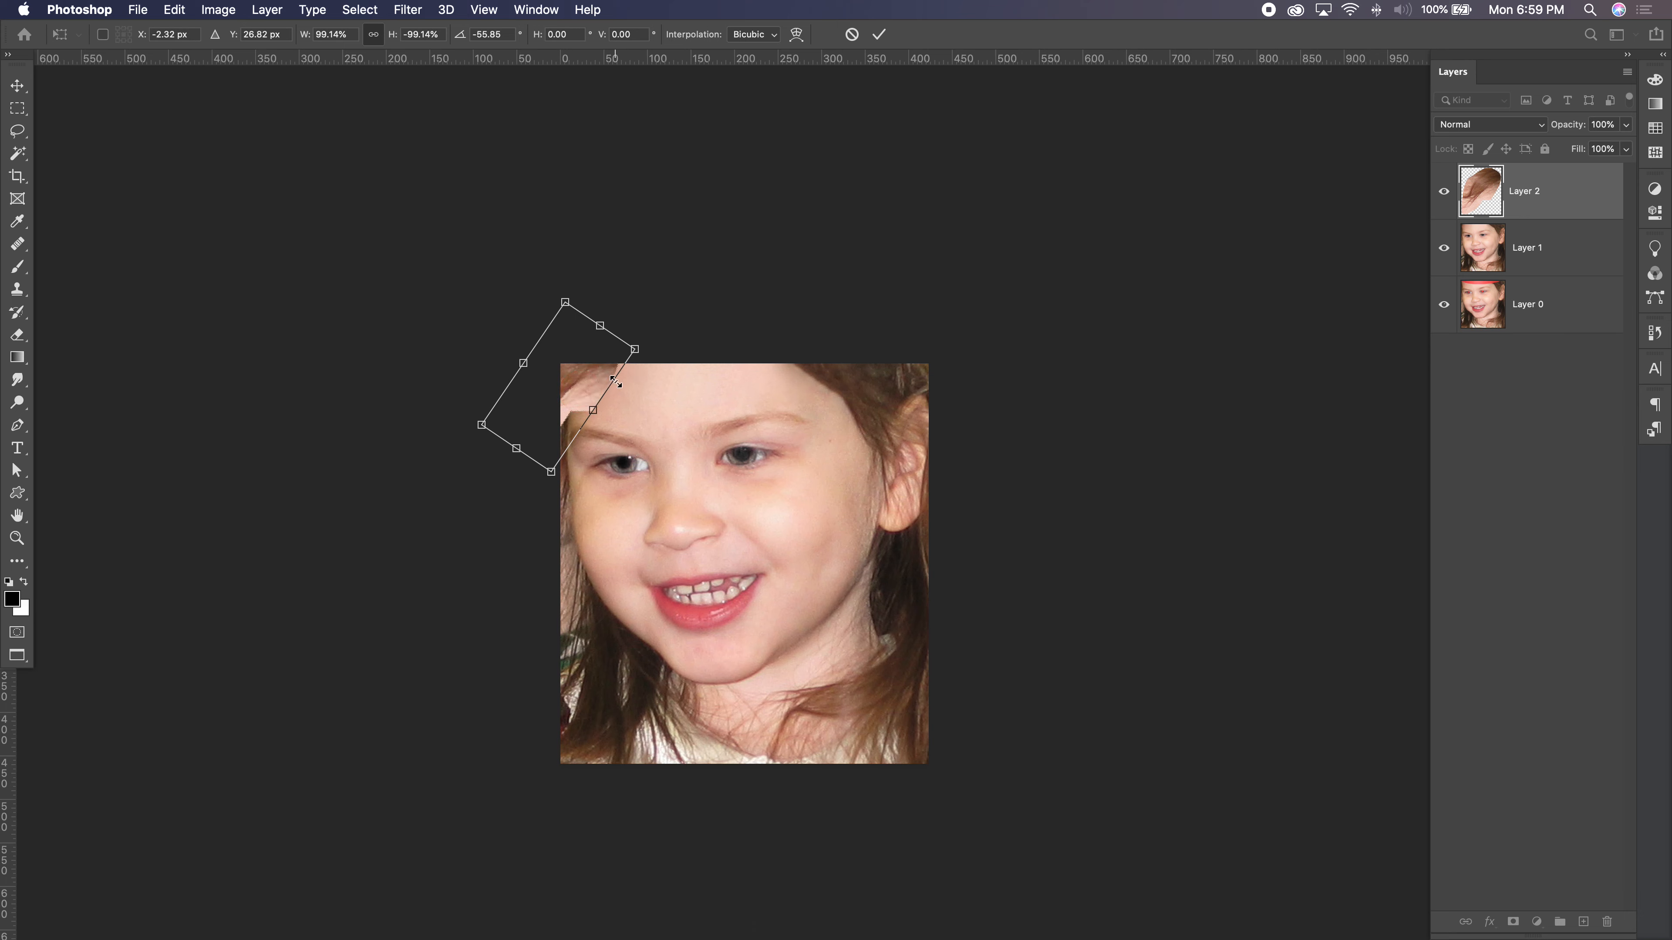
Step: Reshape the hair lock's sides and corners to follow the temple and apply the transformation
left_click_drag(636, 351, 639, 343)
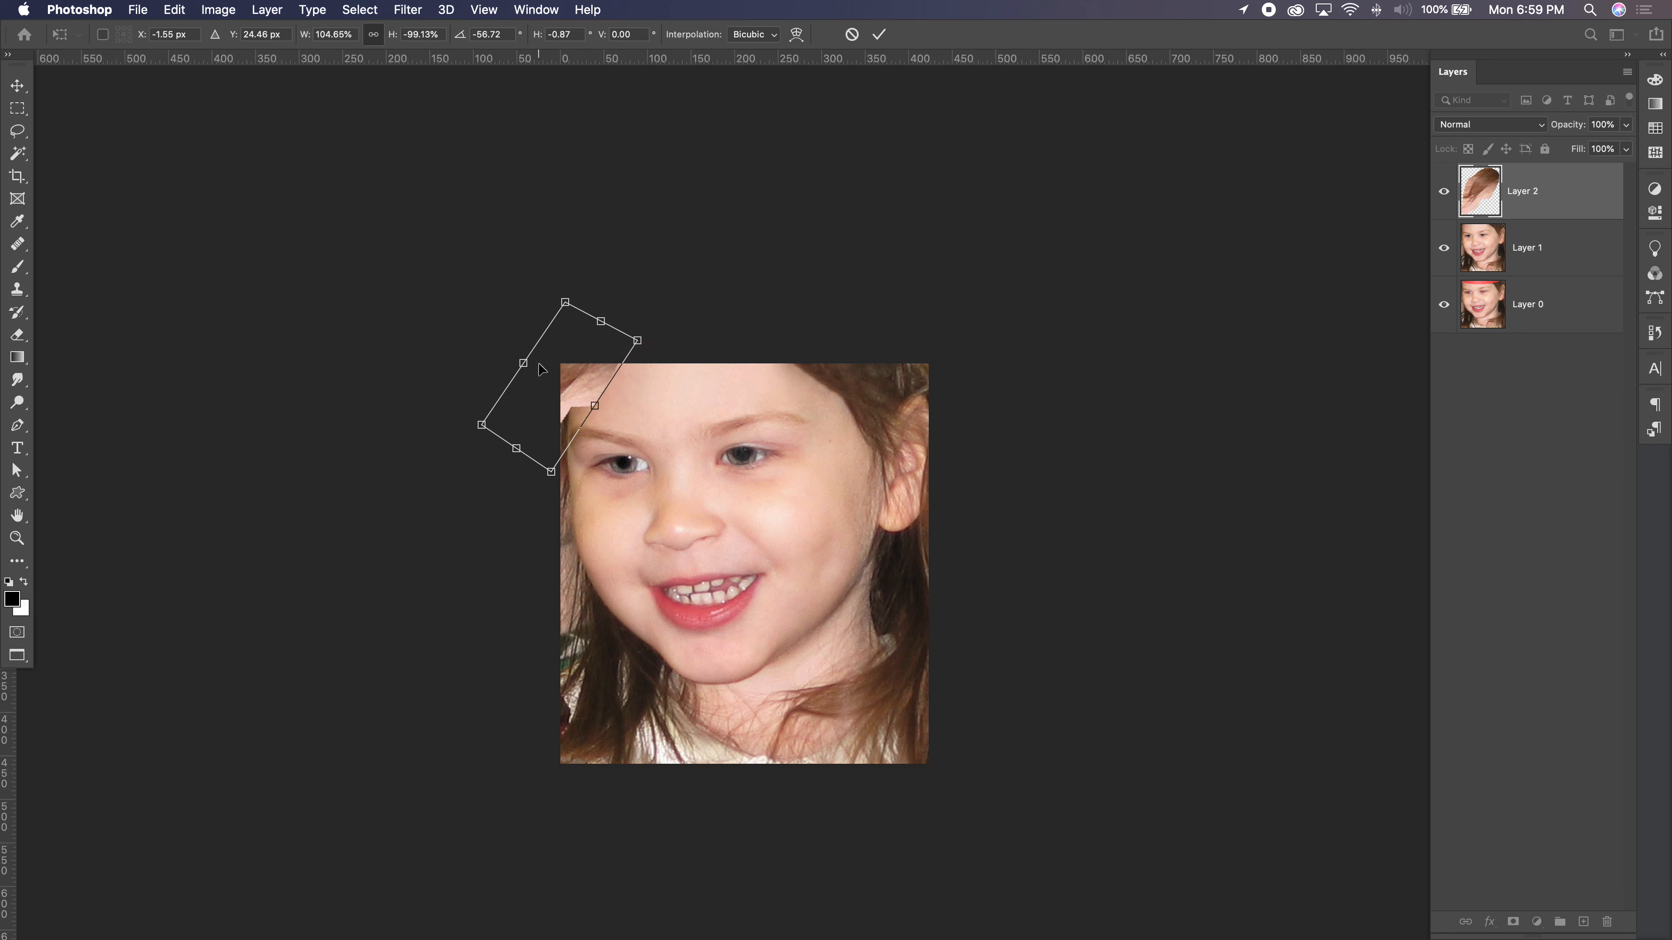
left_click_drag(523, 362, 543, 381)
left_click_drag(551, 476, 548, 504)
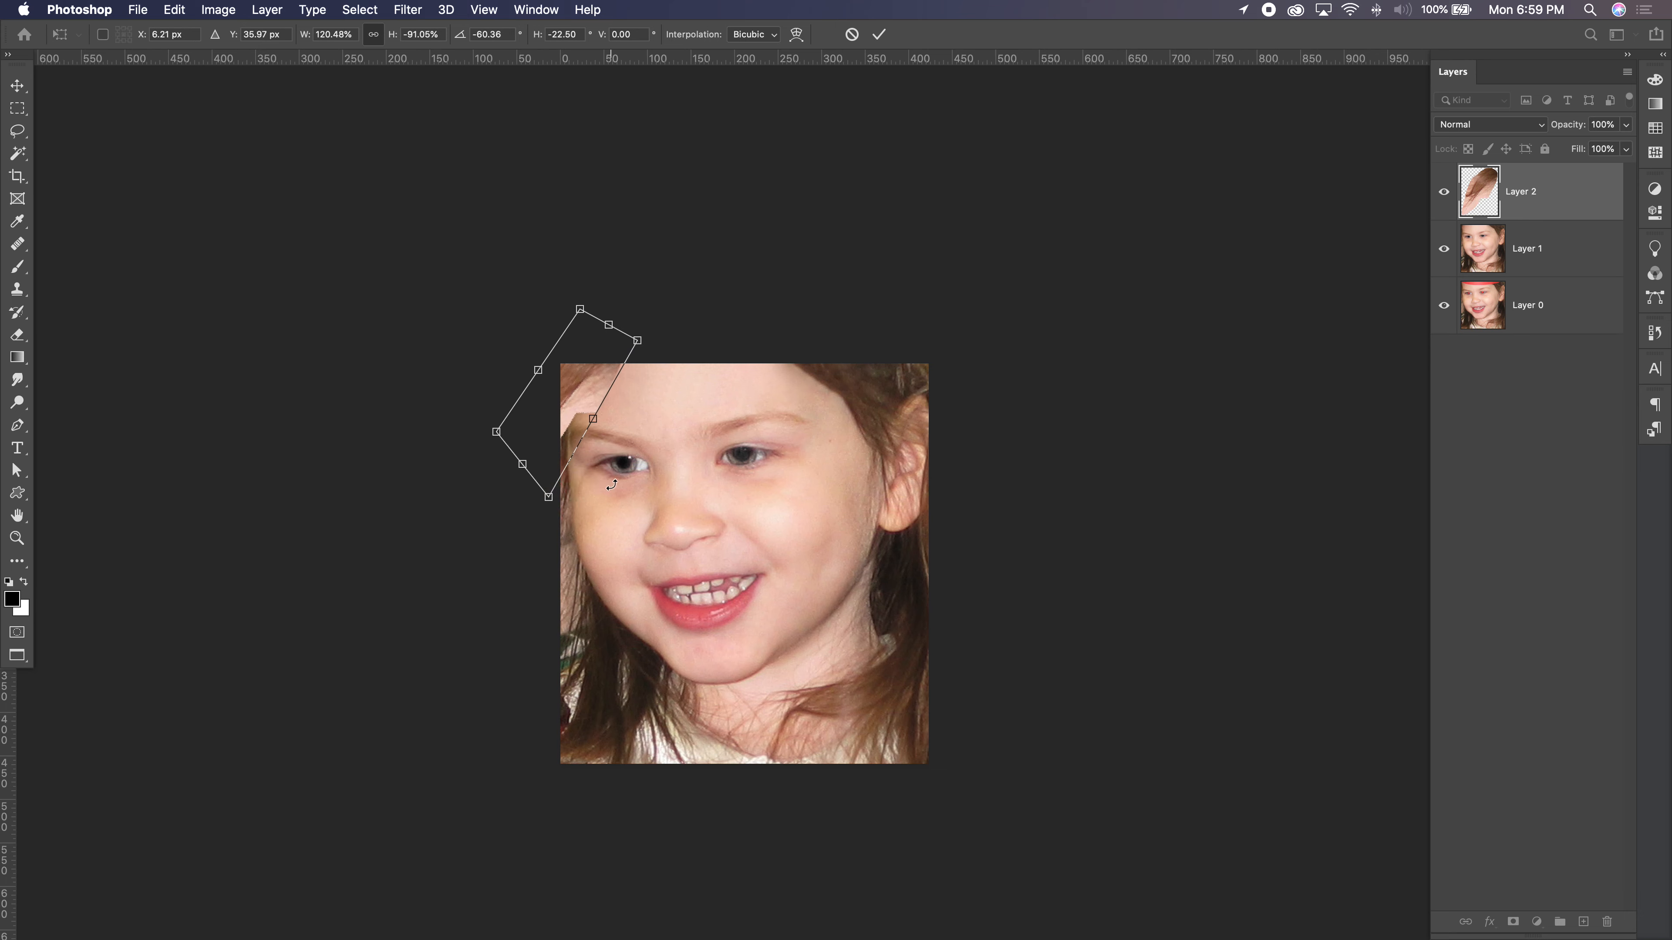
key("Return")
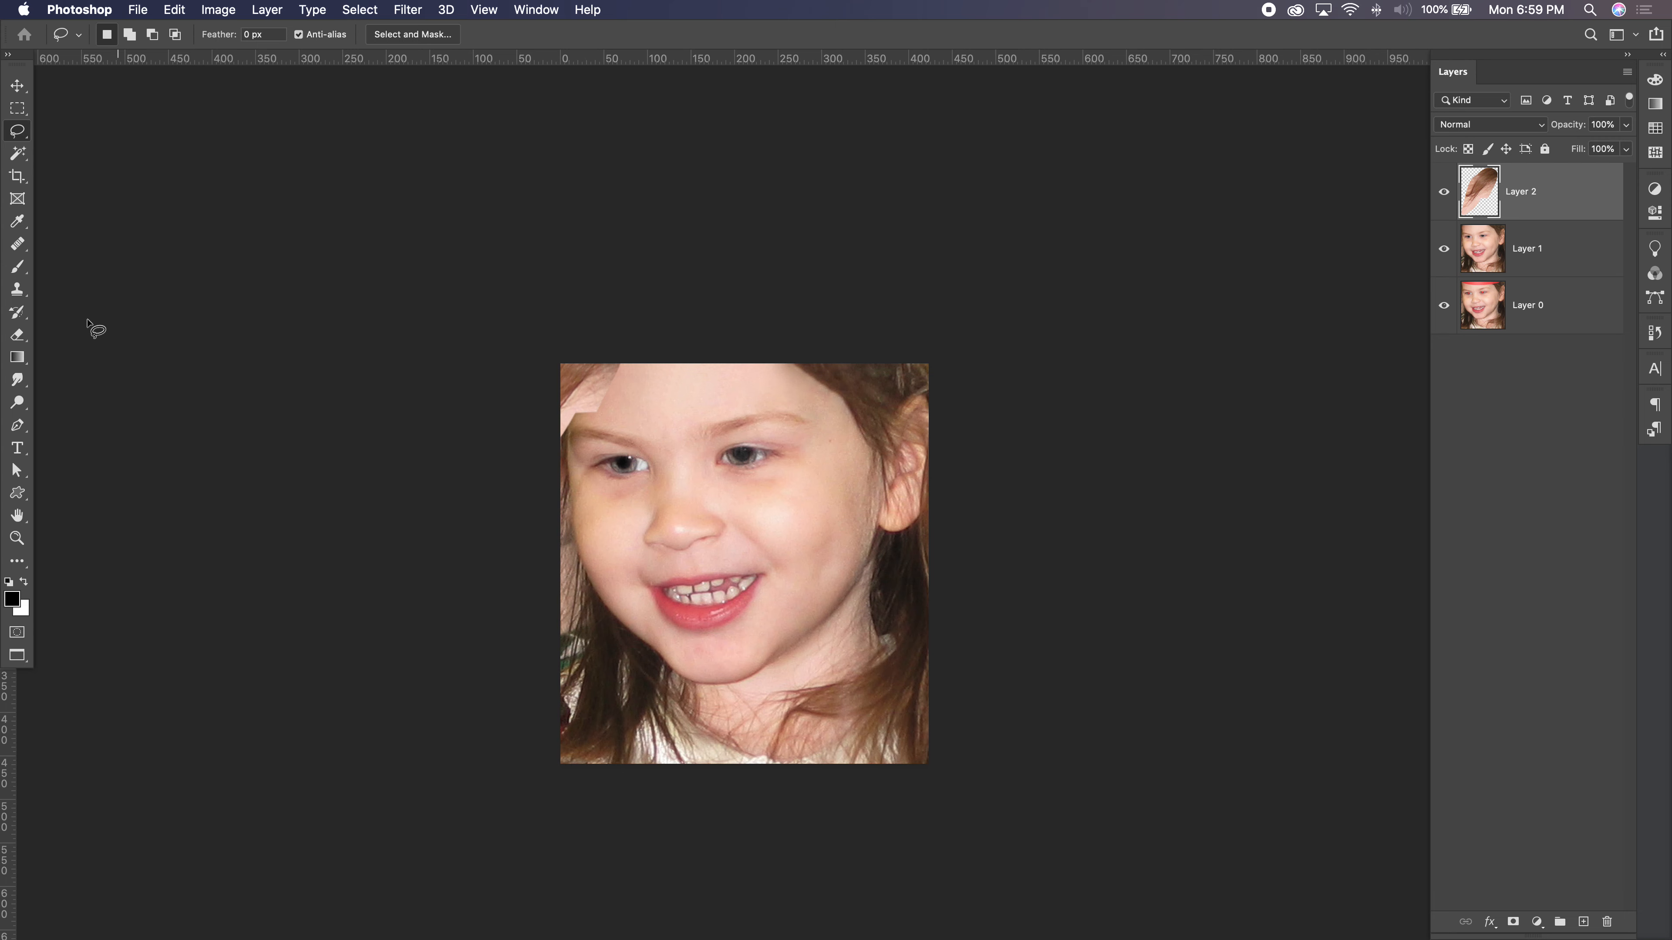
Step: Erase the leftover skin around the transplanted hair lock with a soft 45 px eraser at 0% hardness
left_click(18, 335)
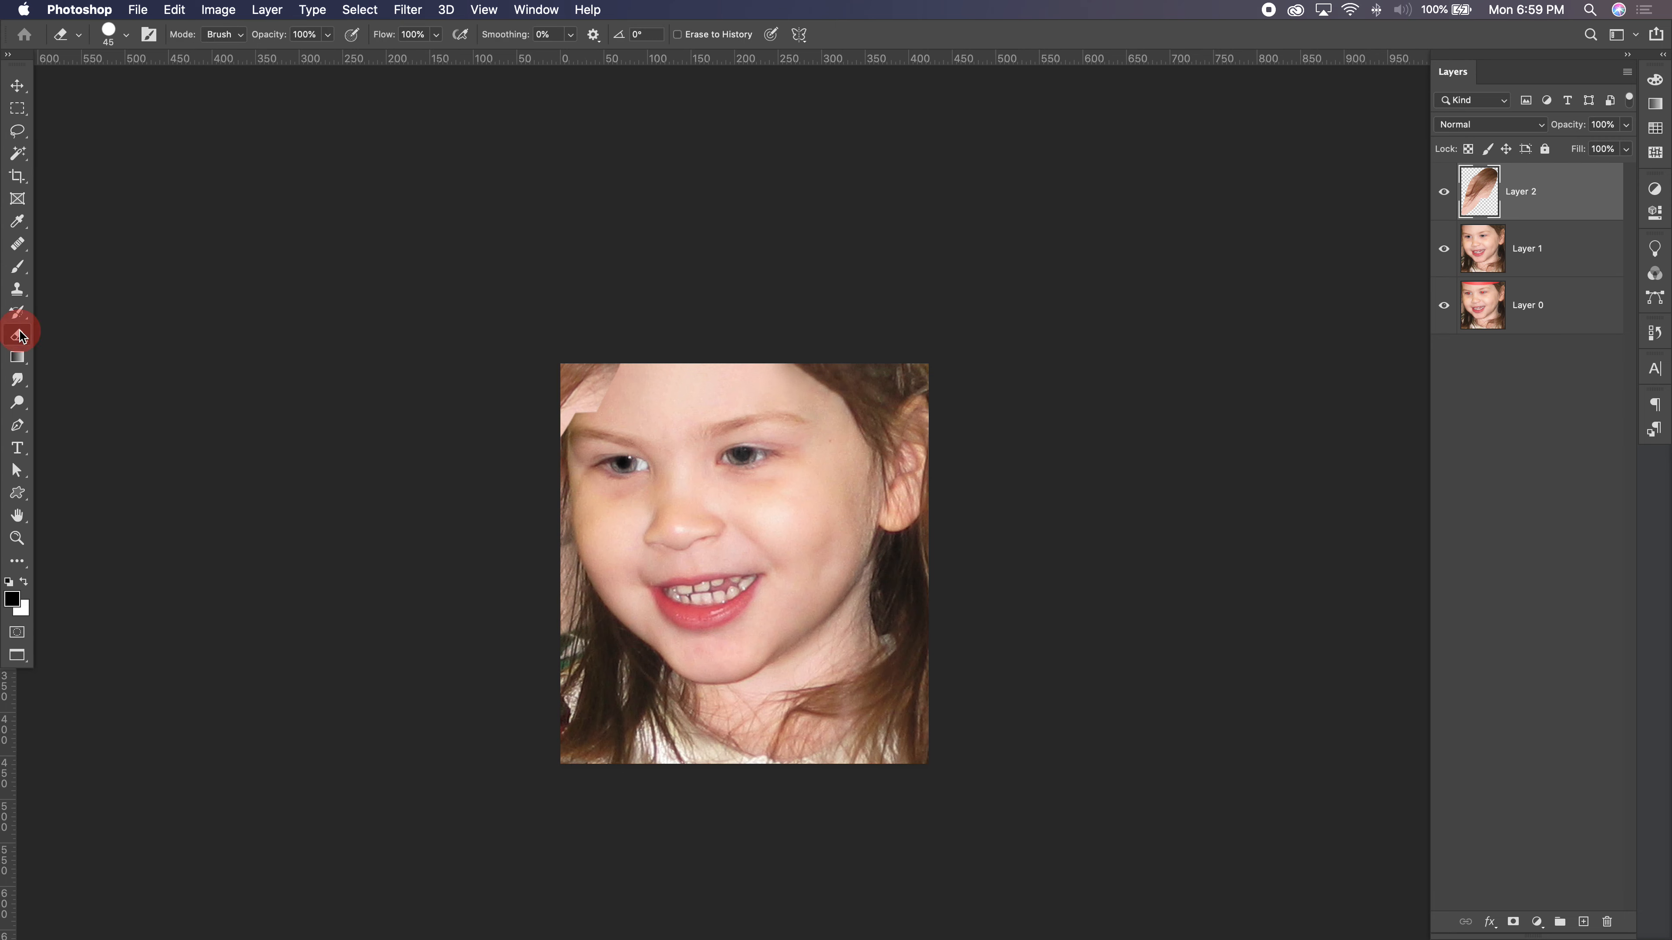
left_click(126, 35)
left_click_drag(134, 123, 60, 125)
left_click(125, 34)
mouse_move(570, 430)
left_mouse_down()
mouse_move(622, 371)
mouse_move(564, 427)
mouse_move(604, 385)
mouse_move(572, 403)
mouse_move(564, 438)
mouse_move(593, 392)
mouse_move(619, 391)
left_mouse_up()
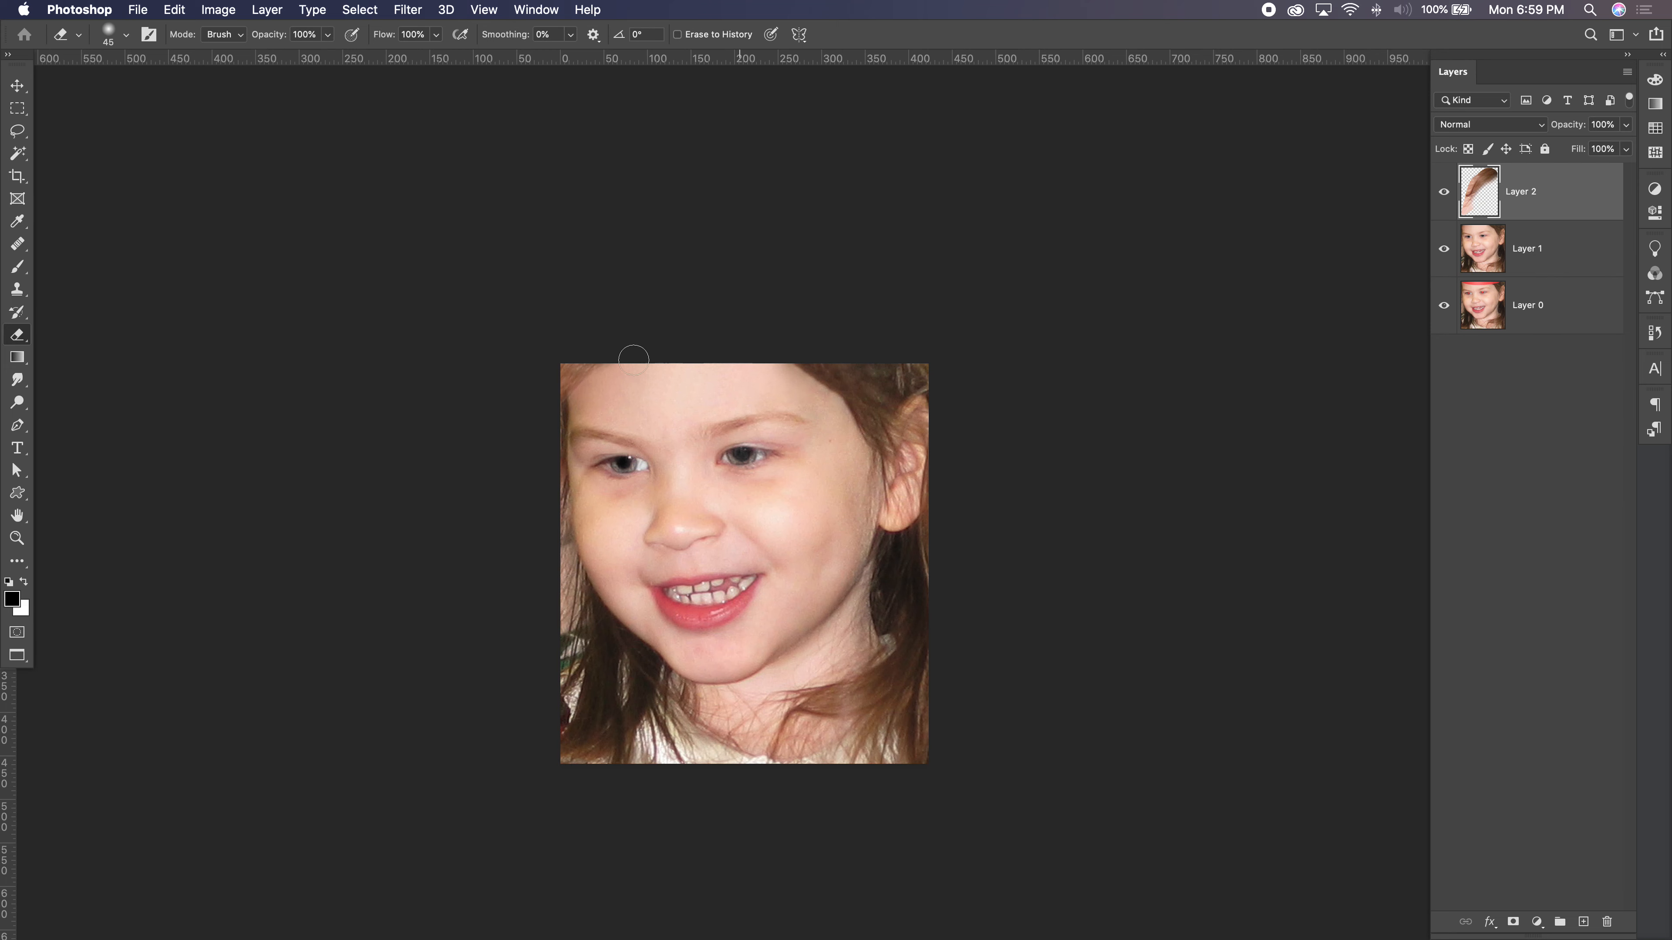
left_click_drag(548, 426, 547, 461)
Step: Darken the hair lock with Levels, setting the midtone input to 0.42 and the white input to 247
key("super+l")
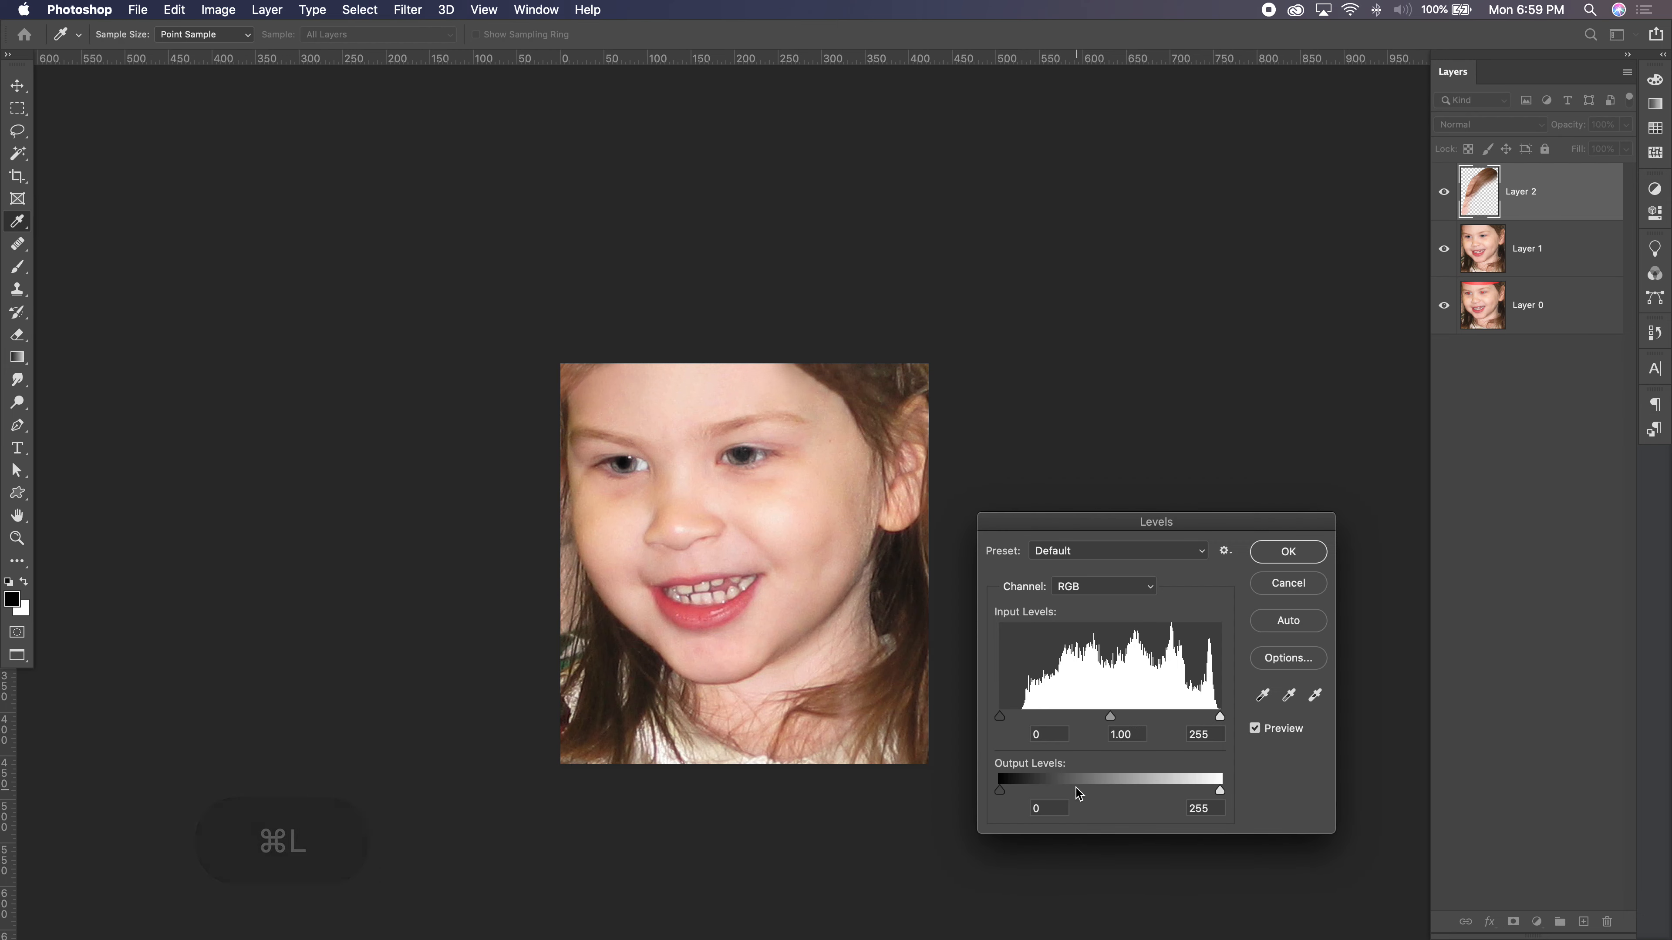
left_click_drag(1112, 719, 1164, 718)
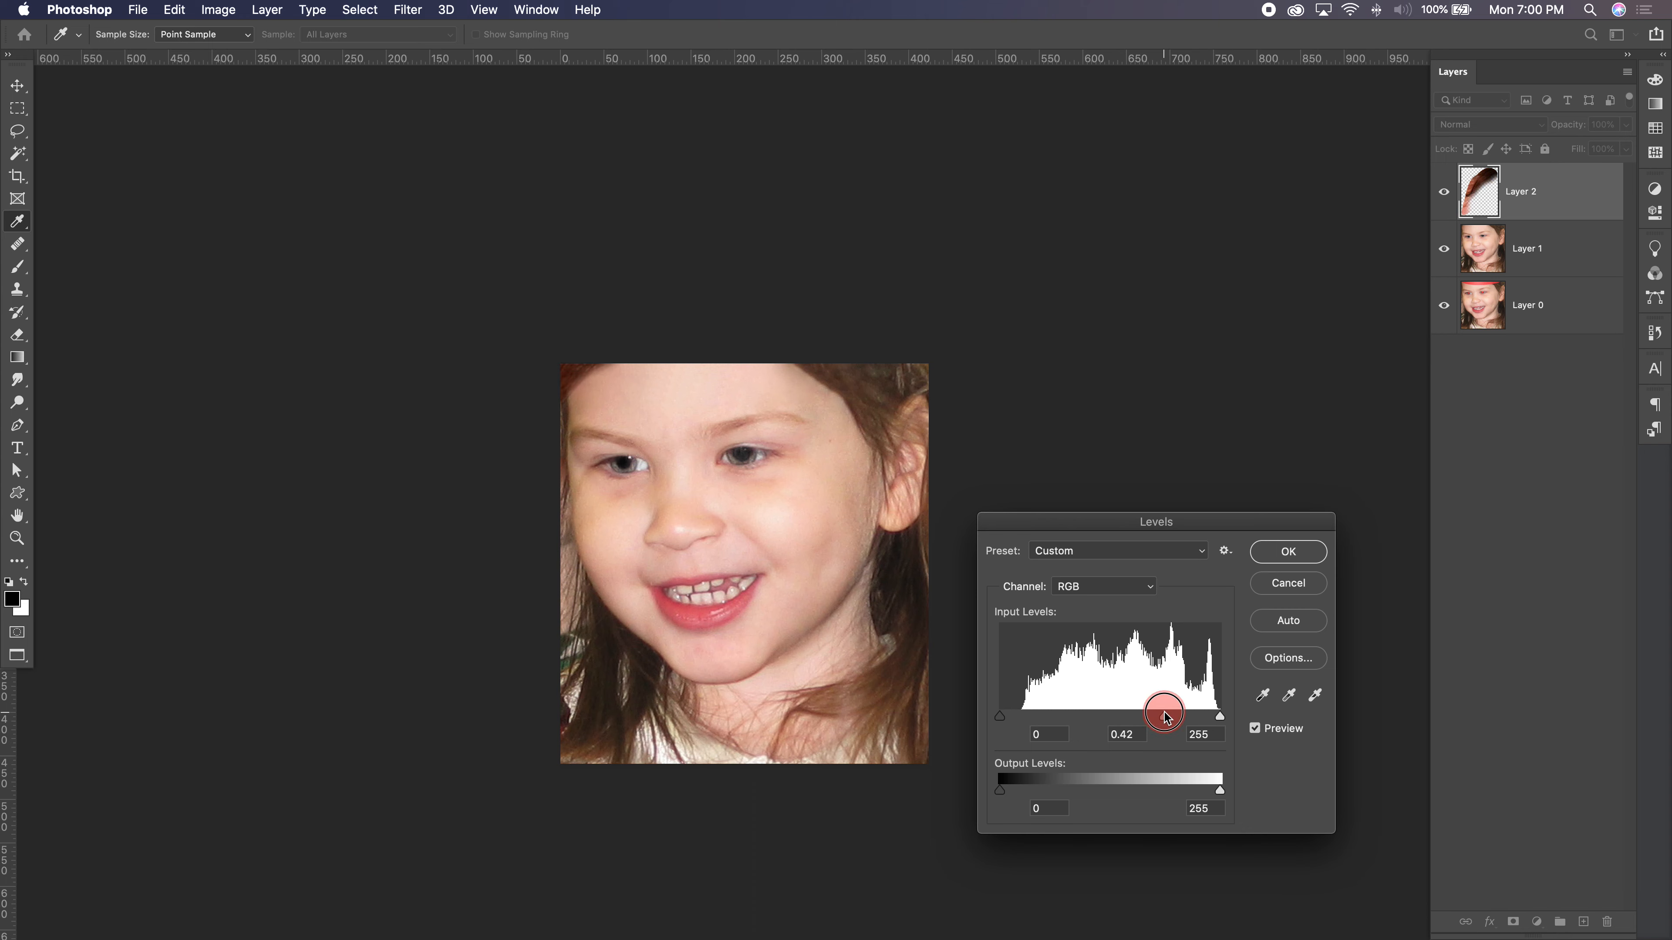
left_click_drag(1164, 718, 1212, 721)
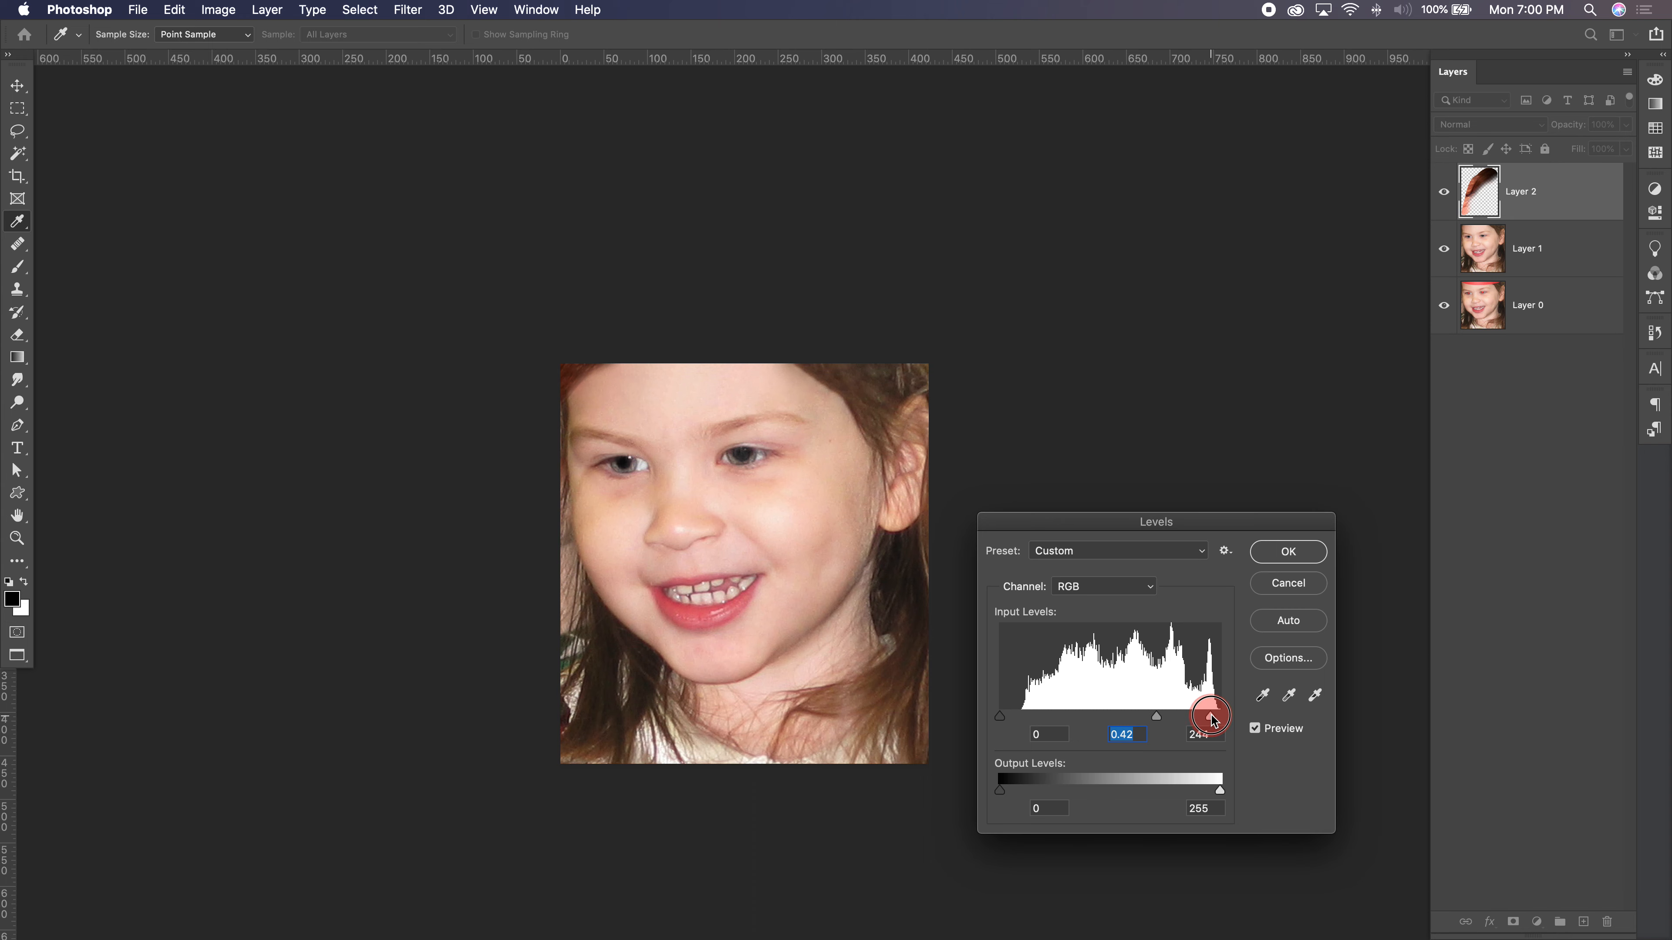
left_click_drag(1213, 720, 1219, 724)
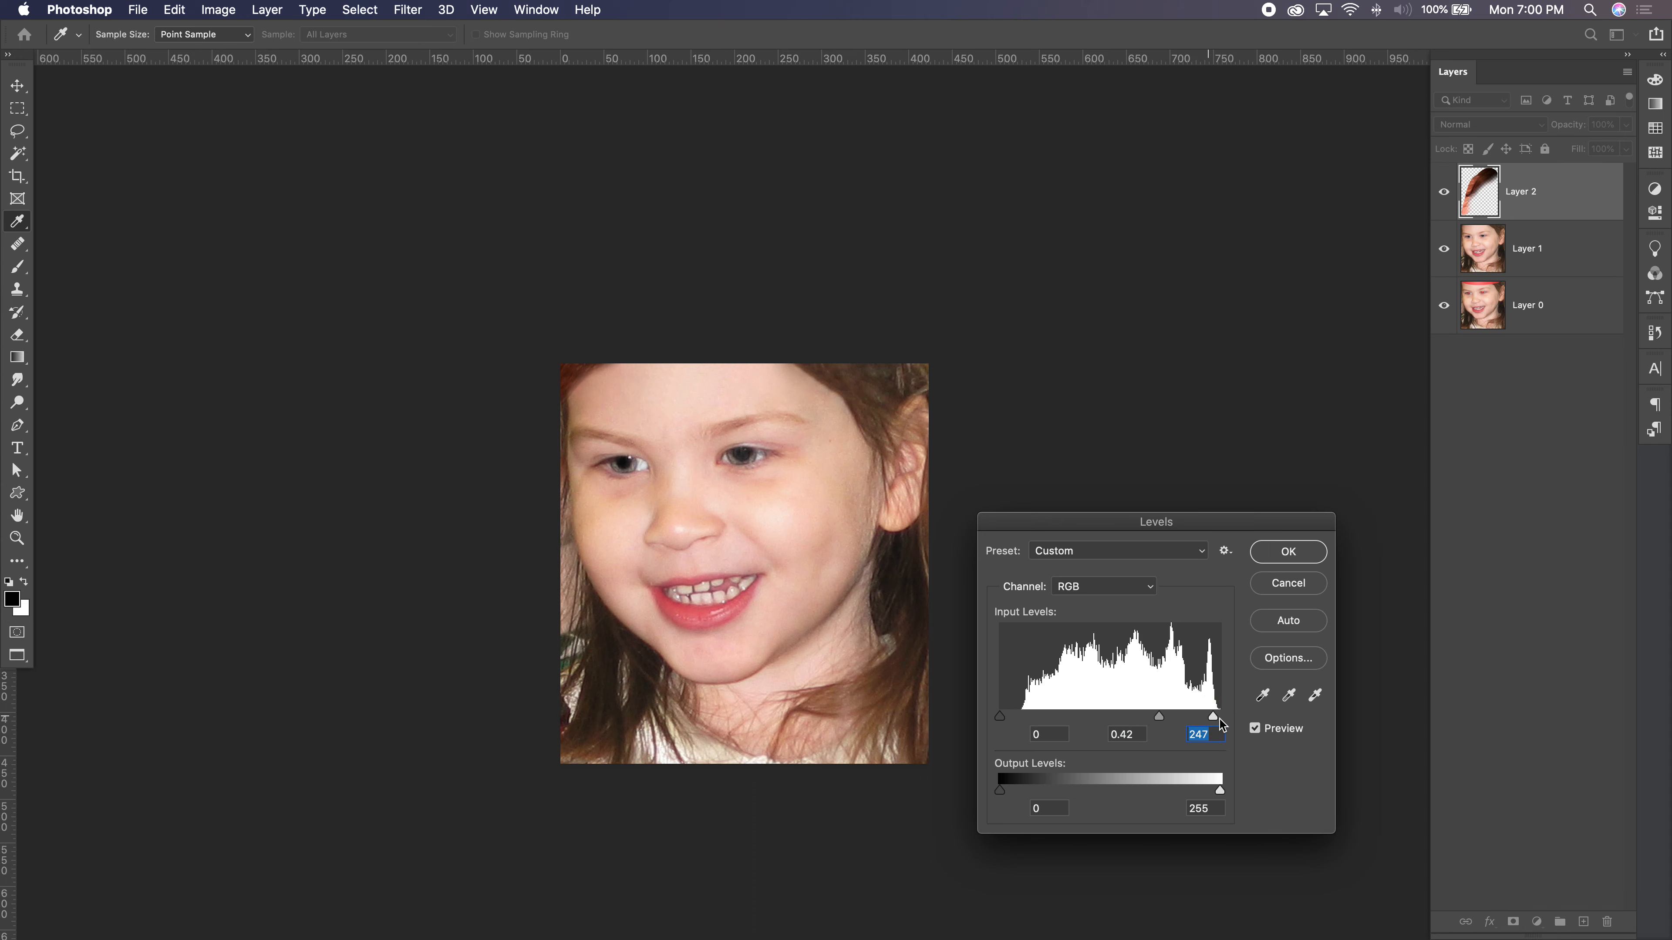
left_click(1278, 560)
key("e")
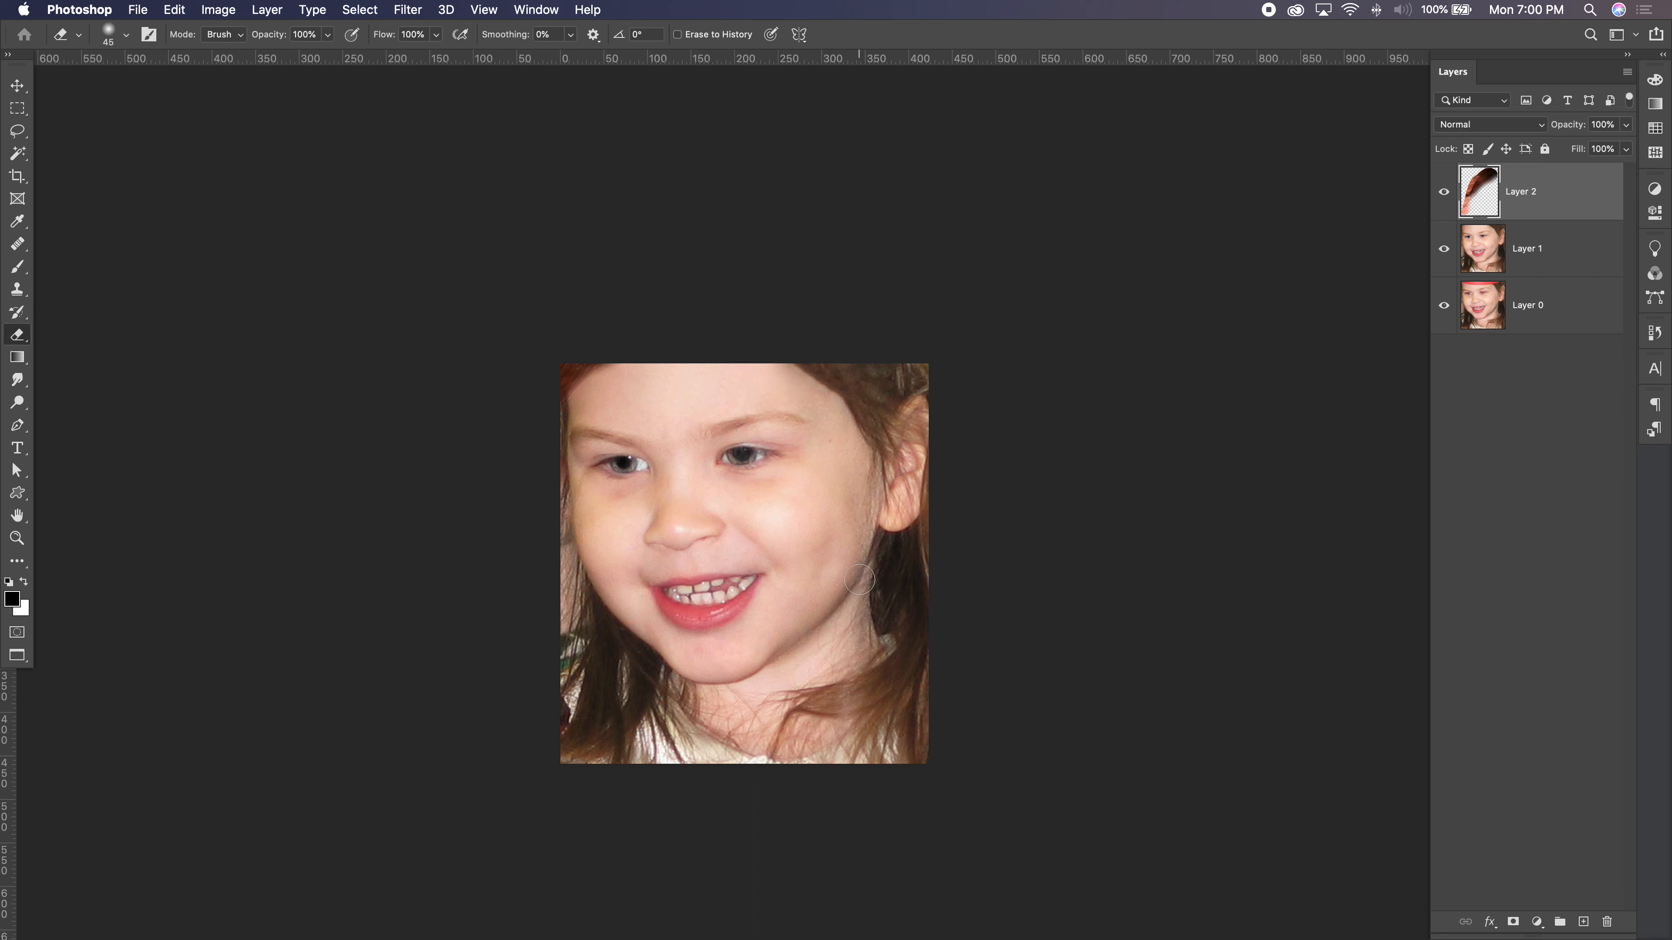
Step: Lower the hair lock's saturation with Hue/Saturation to match the surrounding hair
key("super+u")
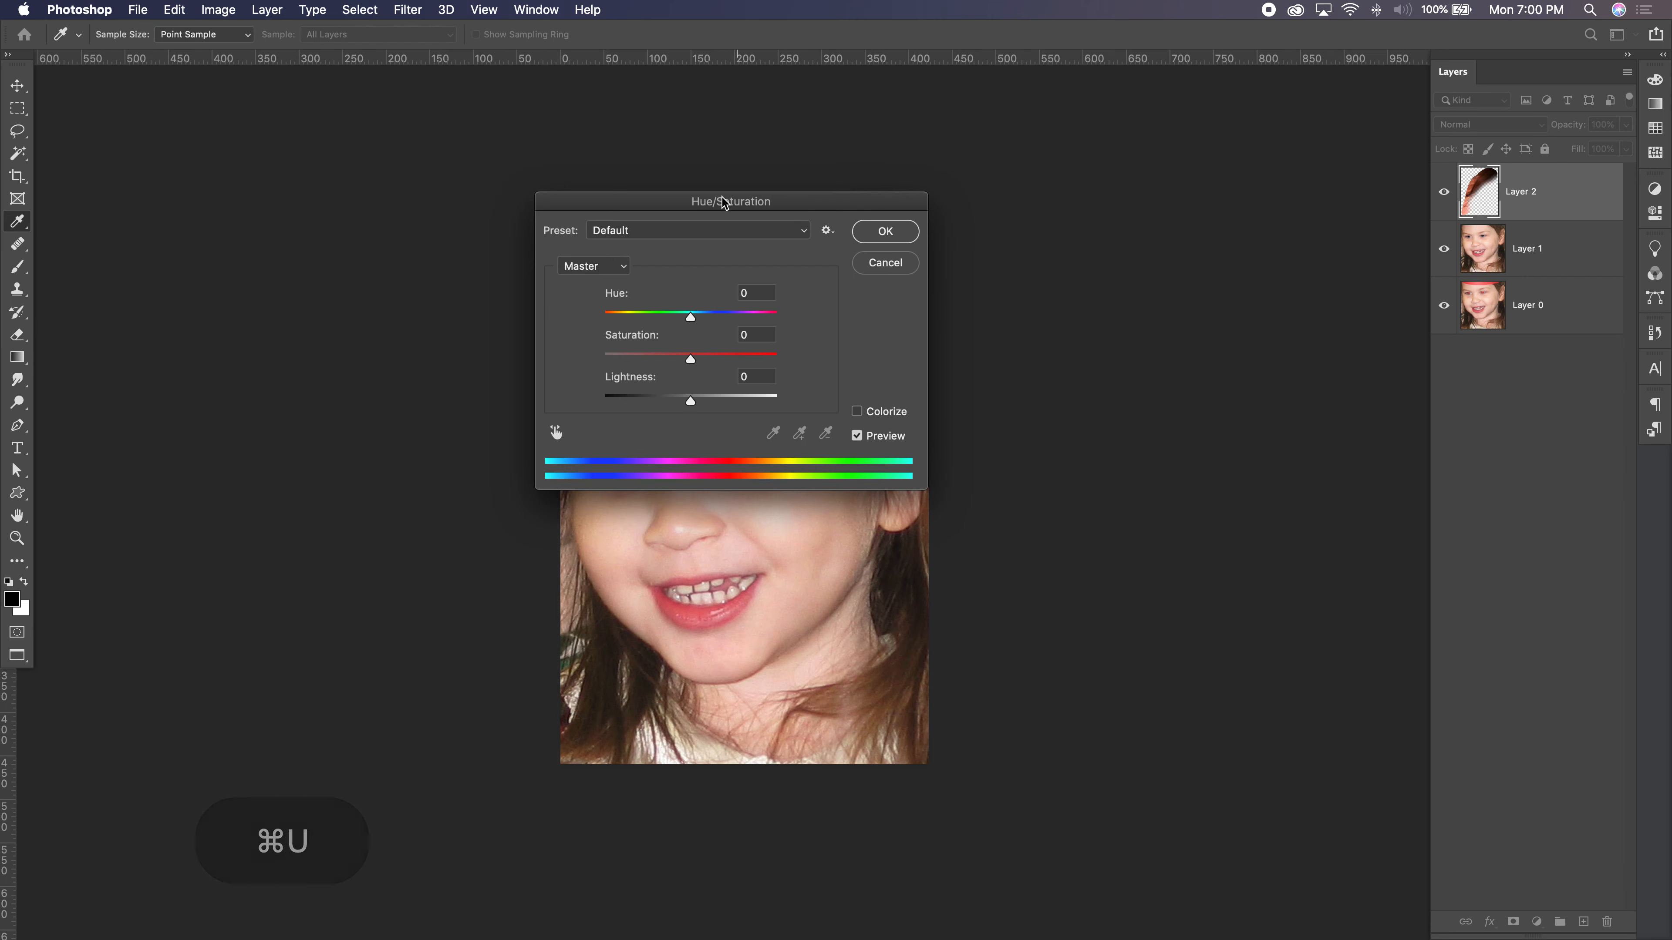
left_click_drag(723, 202, 1003, 232)
left_click_drag(971, 389, 924, 388)
left_click(1145, 264)
key("e")
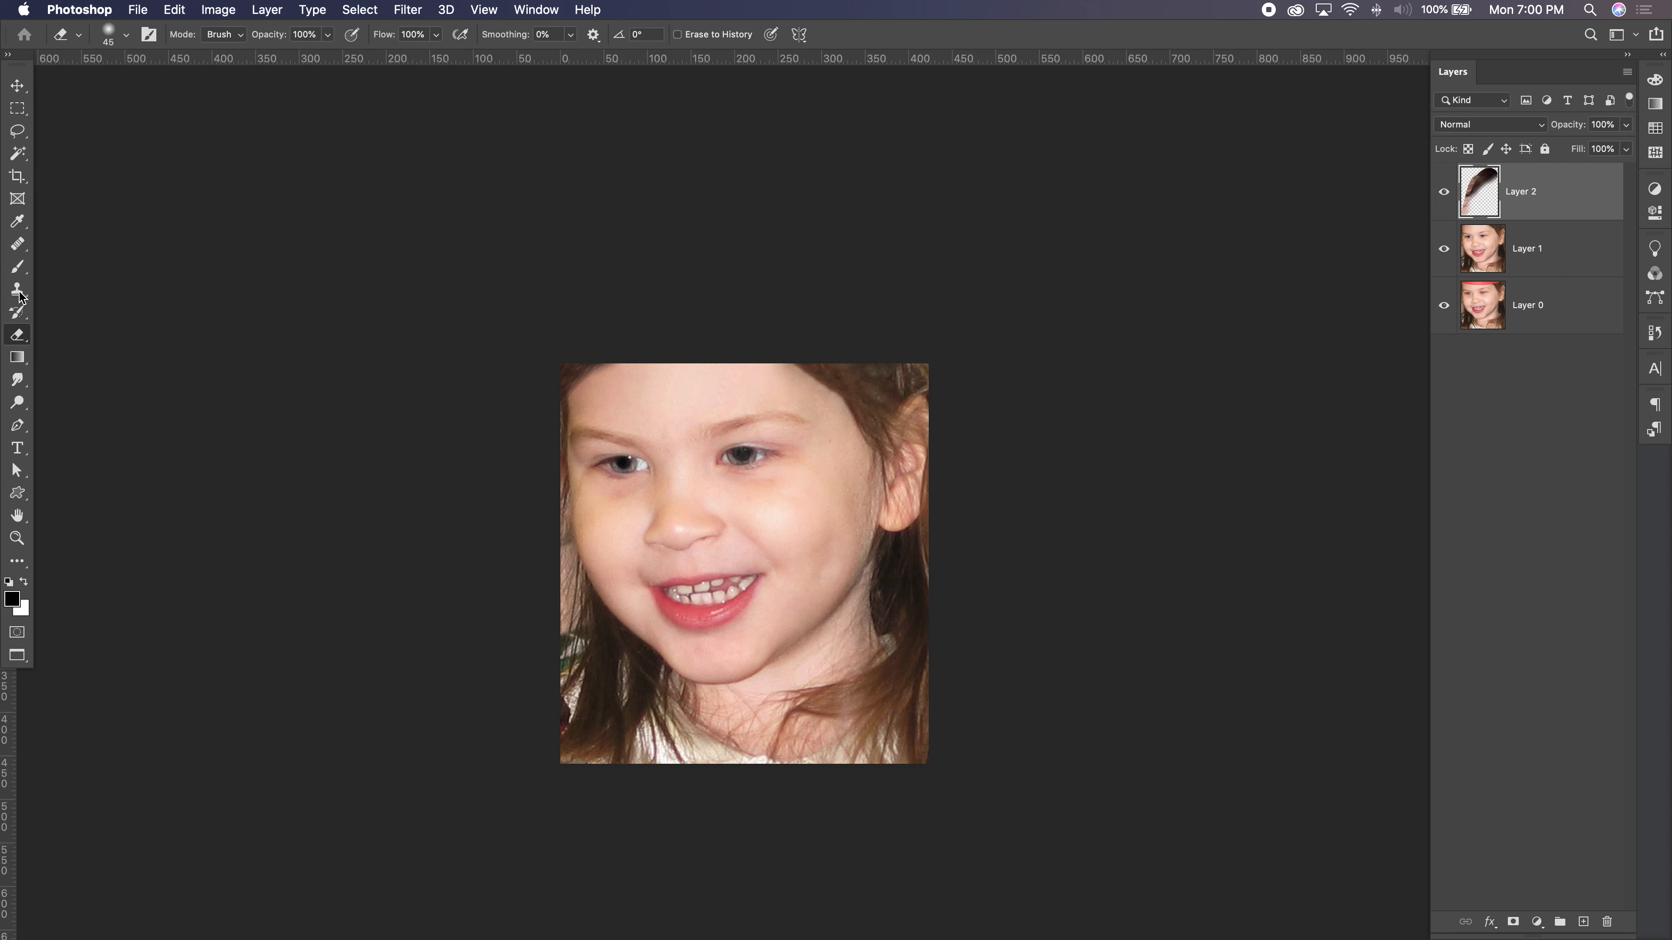
Step: Increase the eraser's hardness and trim the hair lock's edge along the forehead
left_click(127, 36)
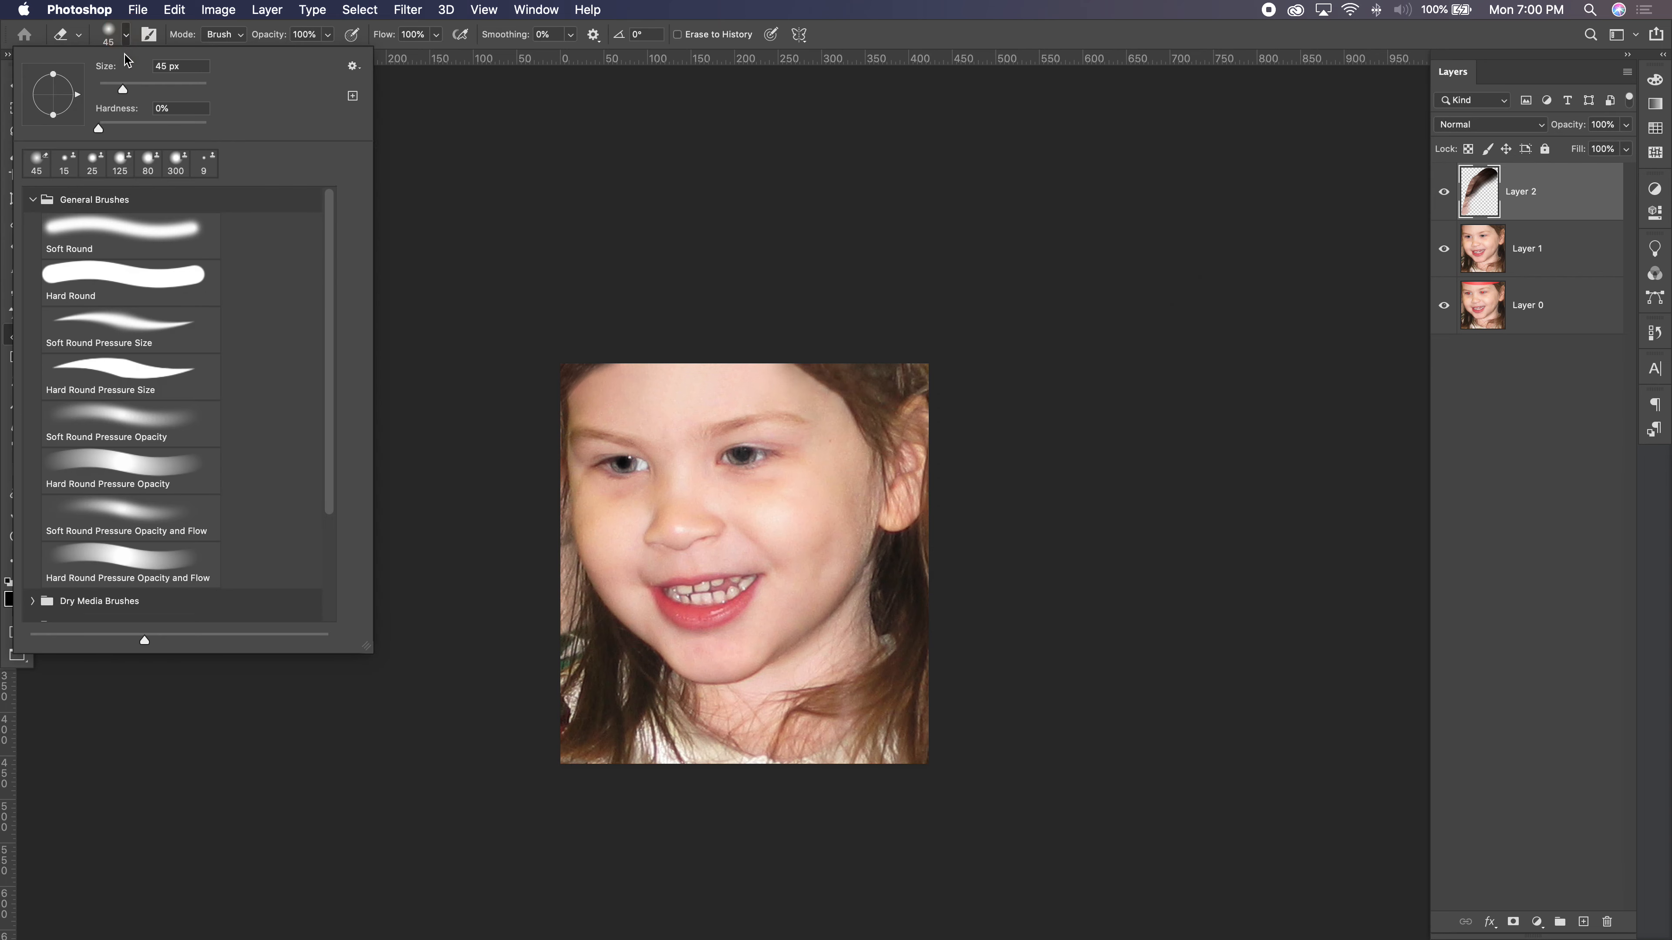
left_click_drag(130, 130, 179, 125)
left_click(128, 38)
left_click(585, 392)
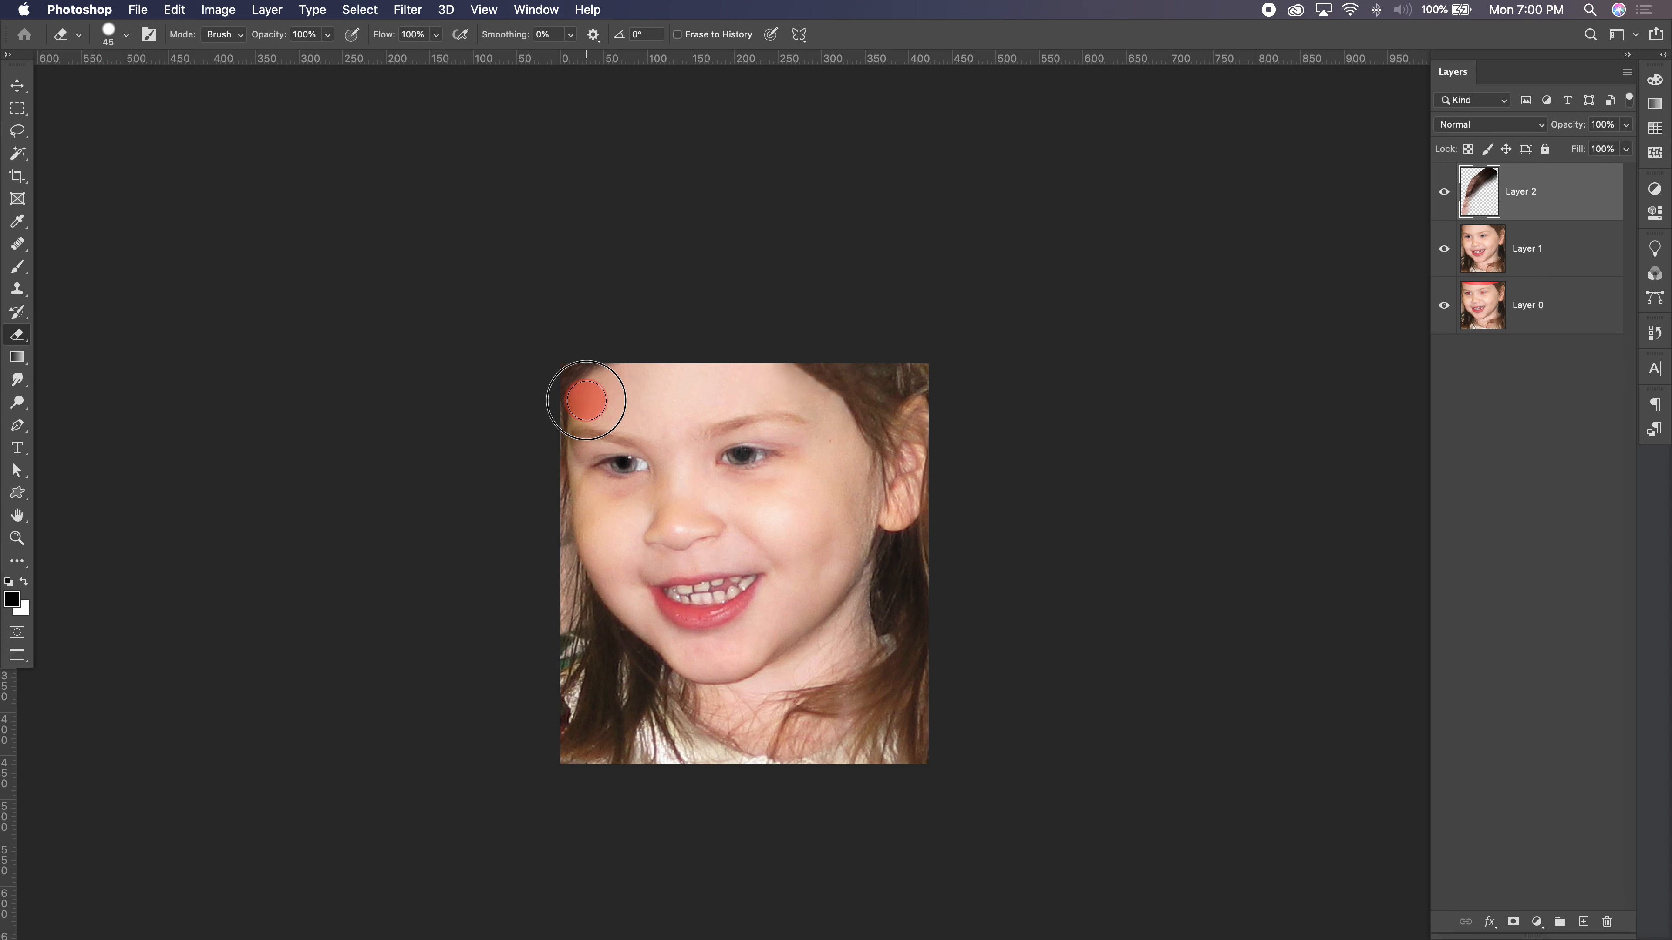
left_click(601, 388)
left_click_drag(602, 388, 616, 370)
left_click(614, 378)
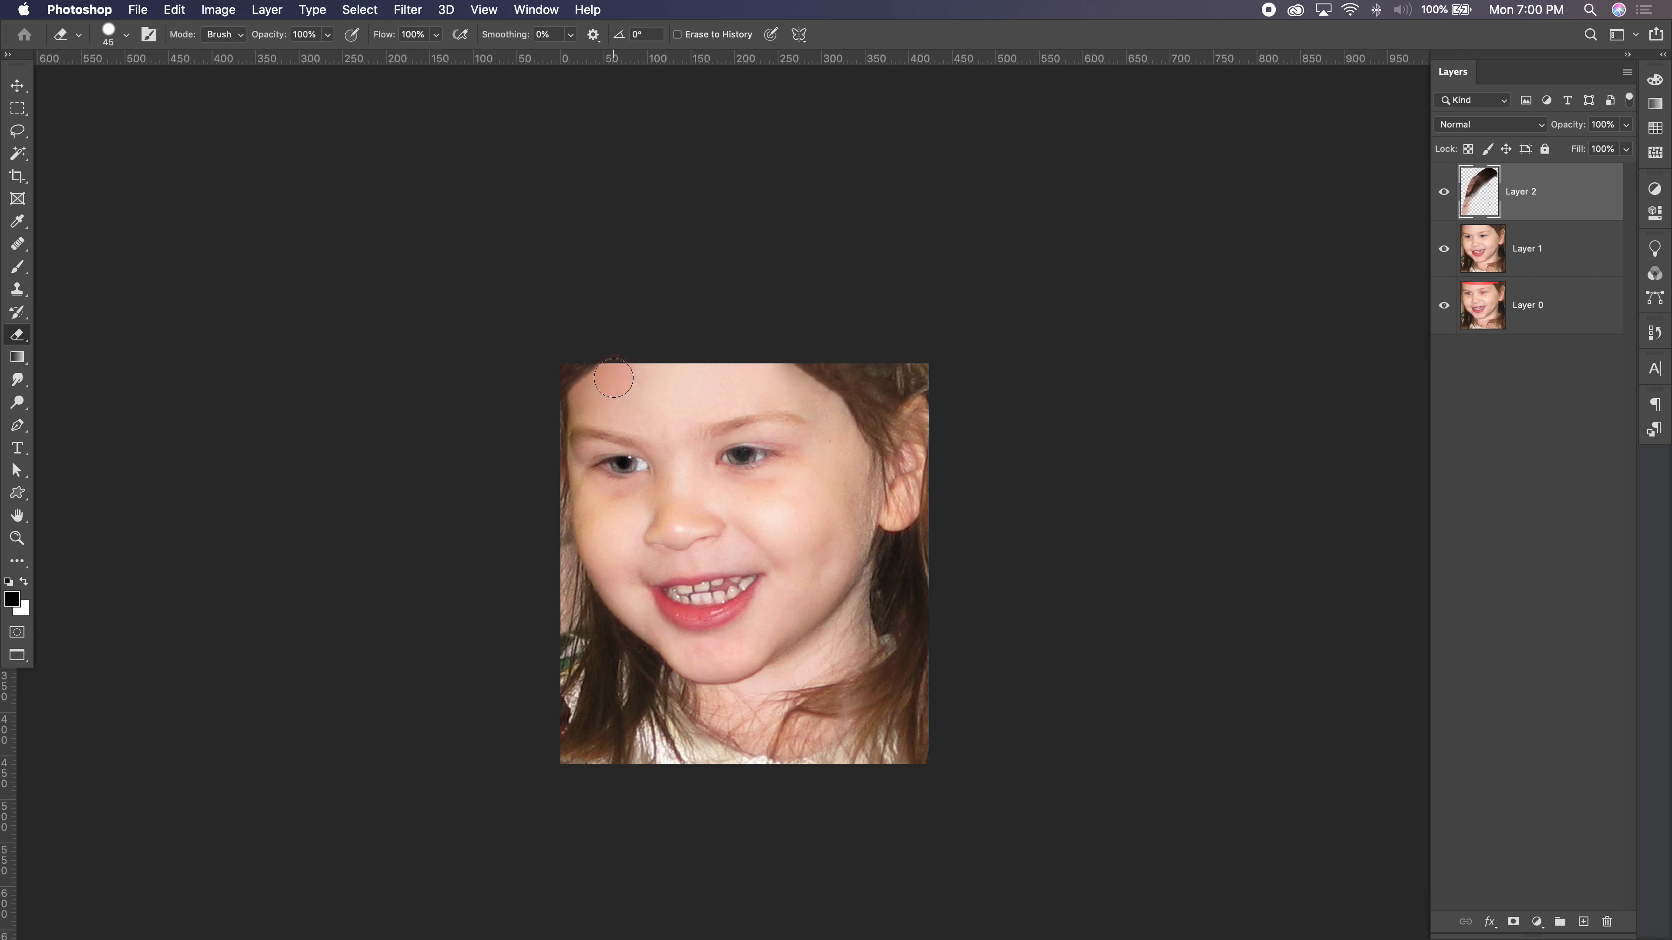
left_click(604, 382)
Step: Rotate the hair lock slightly counterclockwise with Free Transform and apply it
key("super+minus")
key("super+minus")
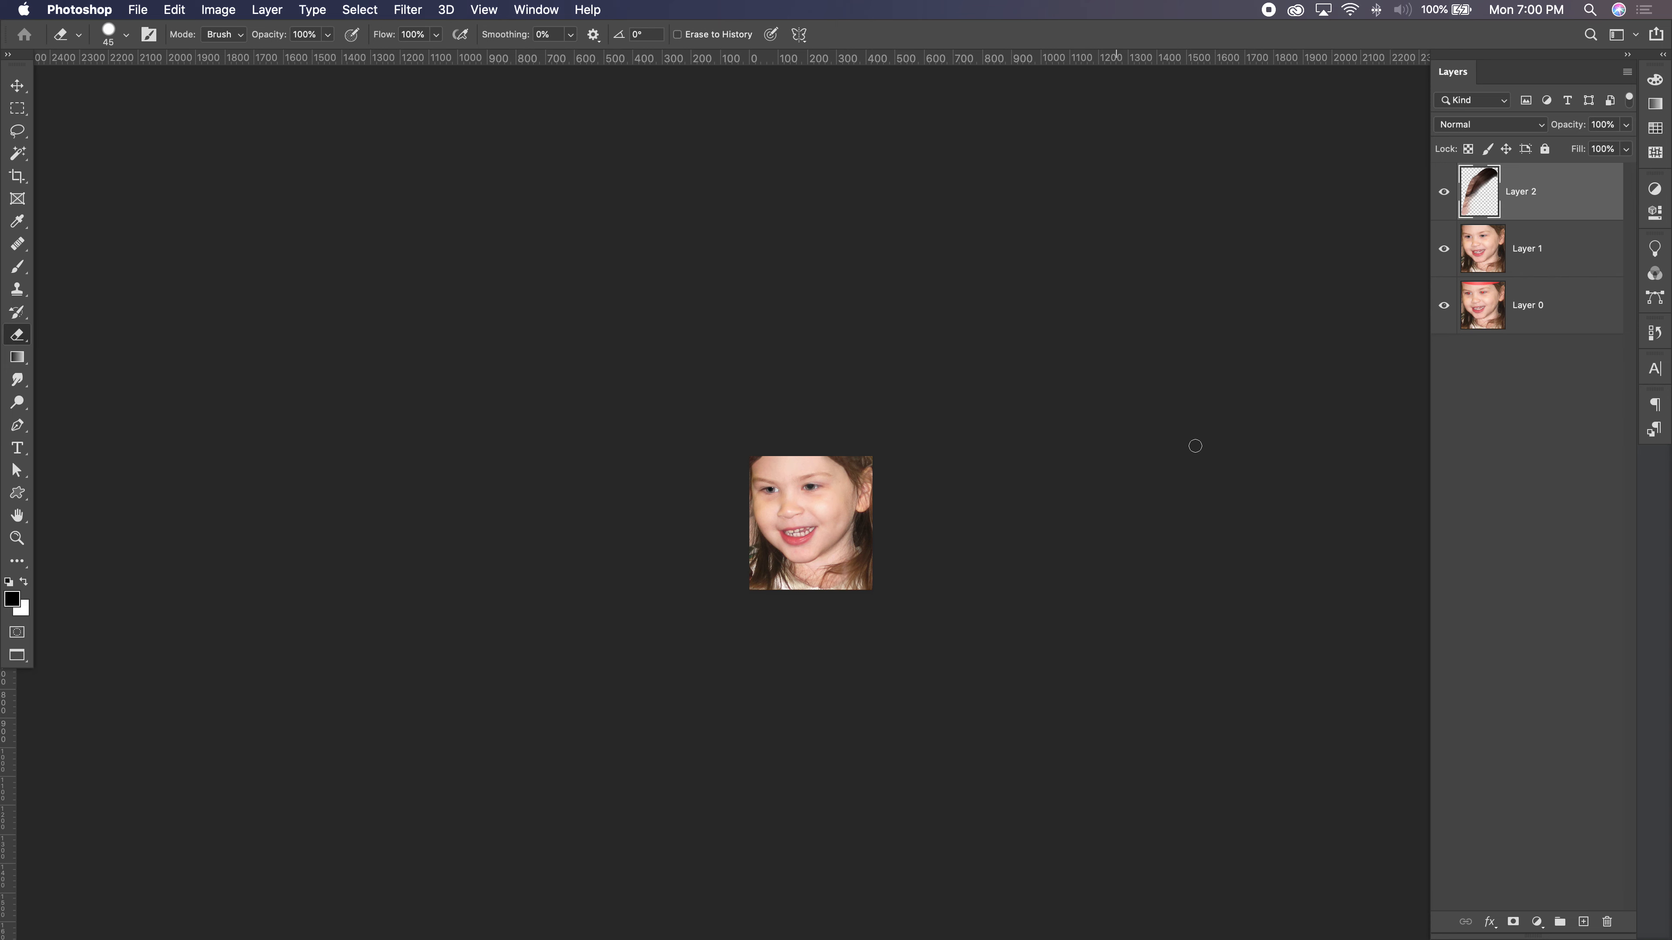
key("super+t")
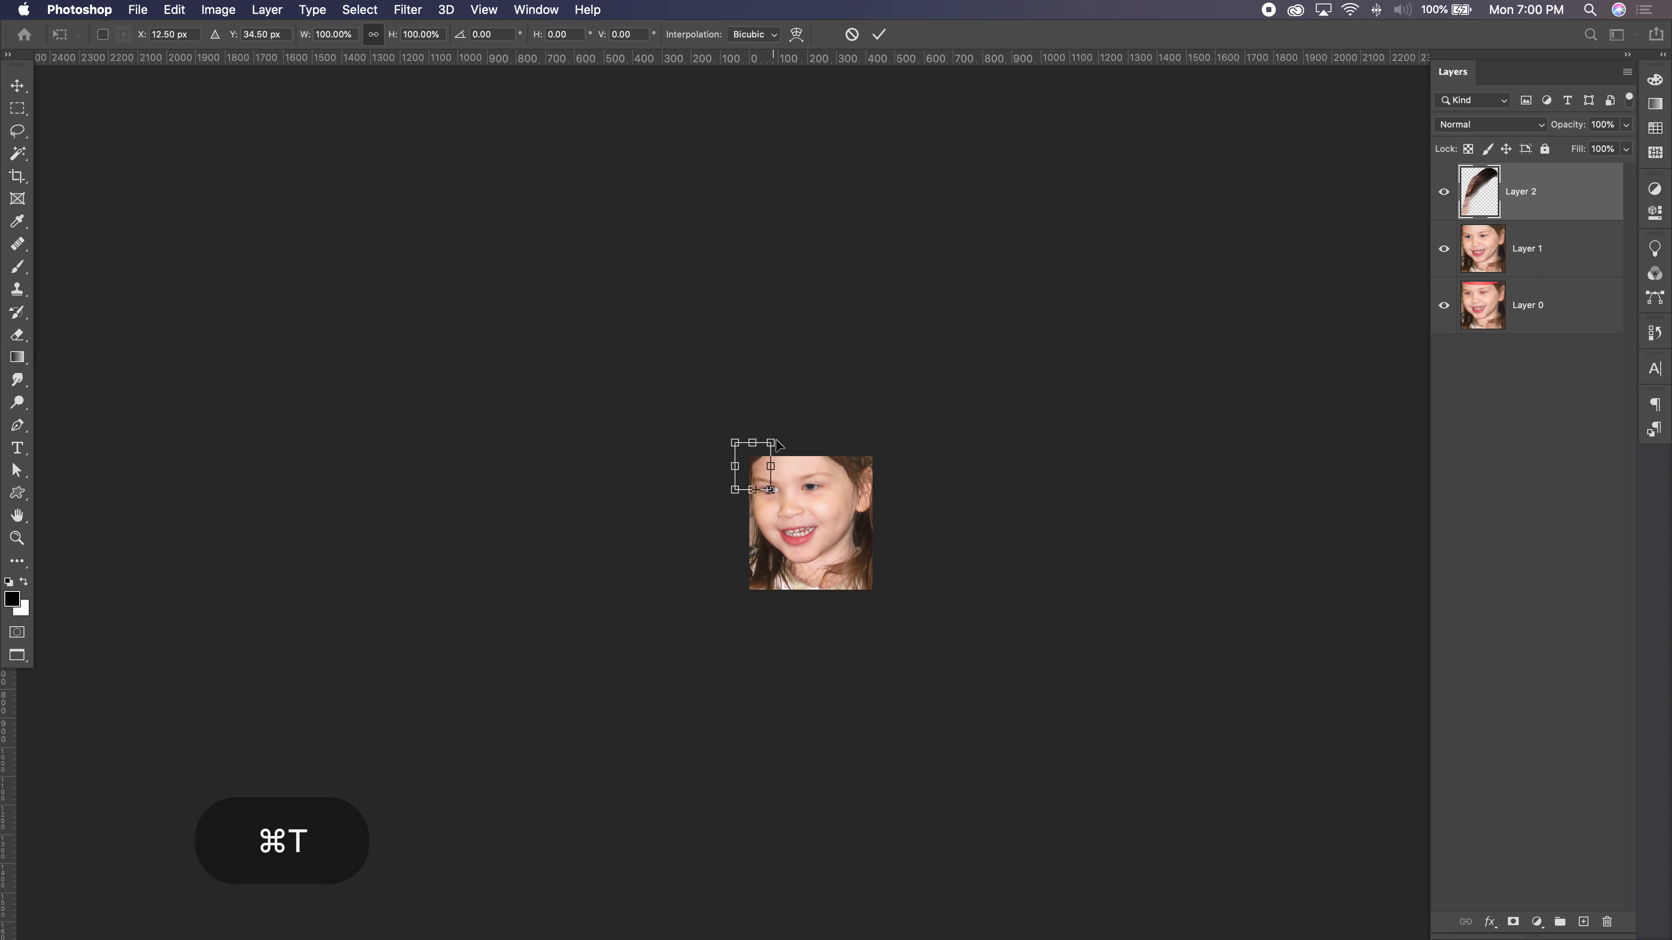
left_click_drag(786, 437, 771, 430)
key("Return")
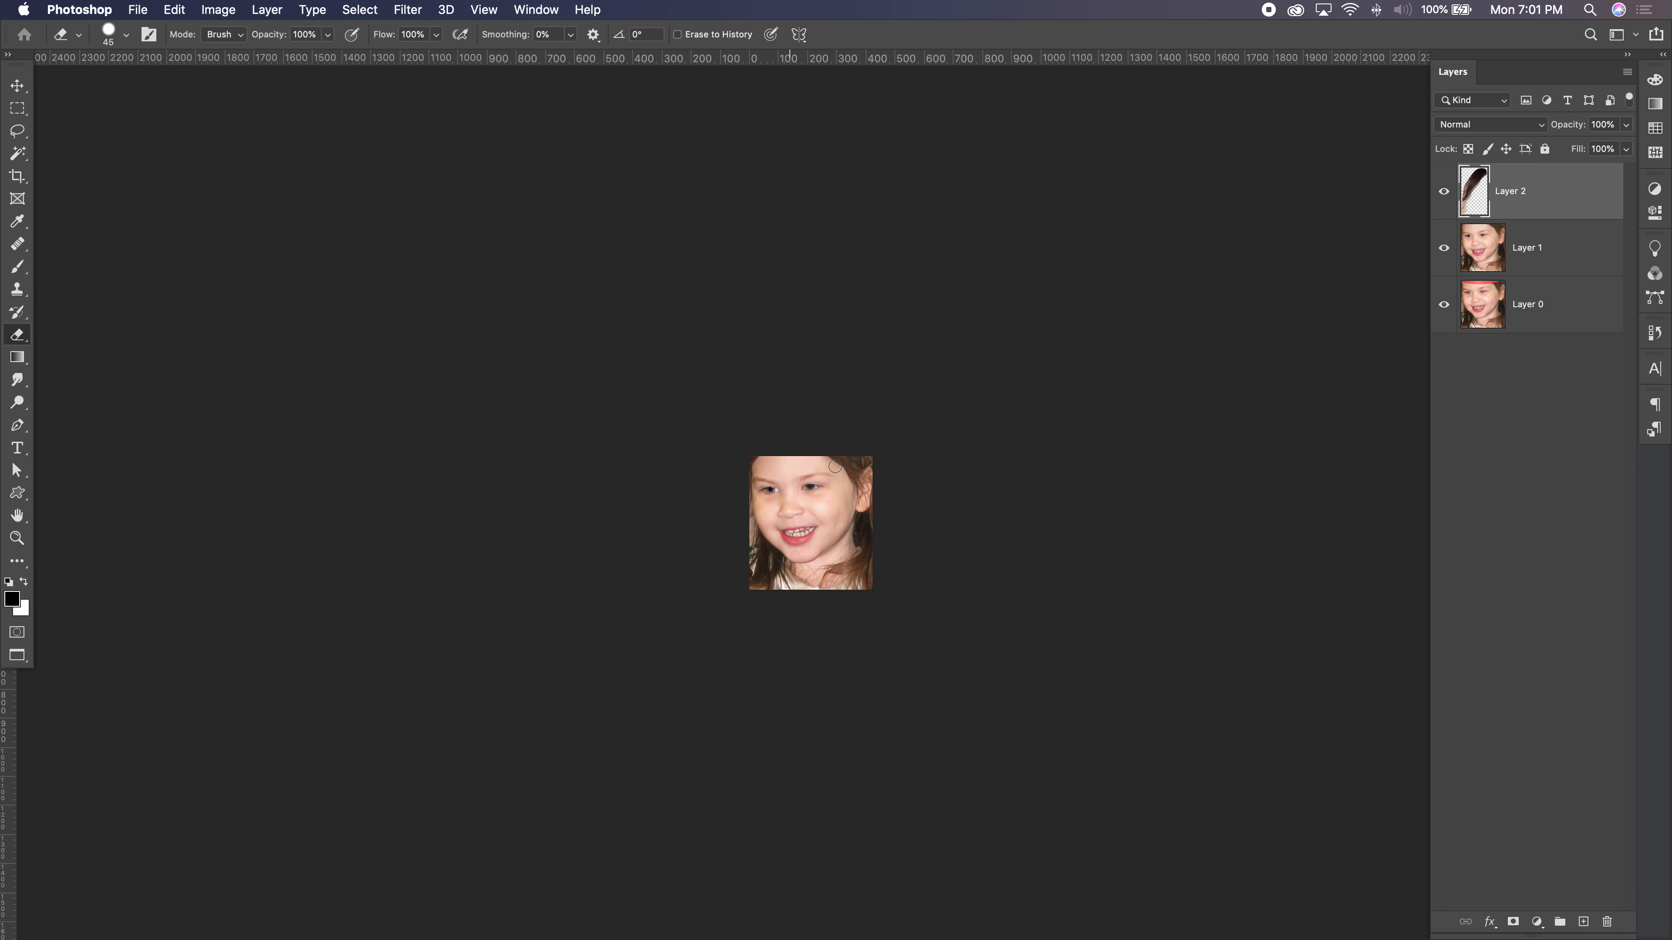
Step: Inspect the hairline at different magnifications and toggle Layer 1's visibility to compare the retouch with the original
key("super+equal")
key("super+equal")
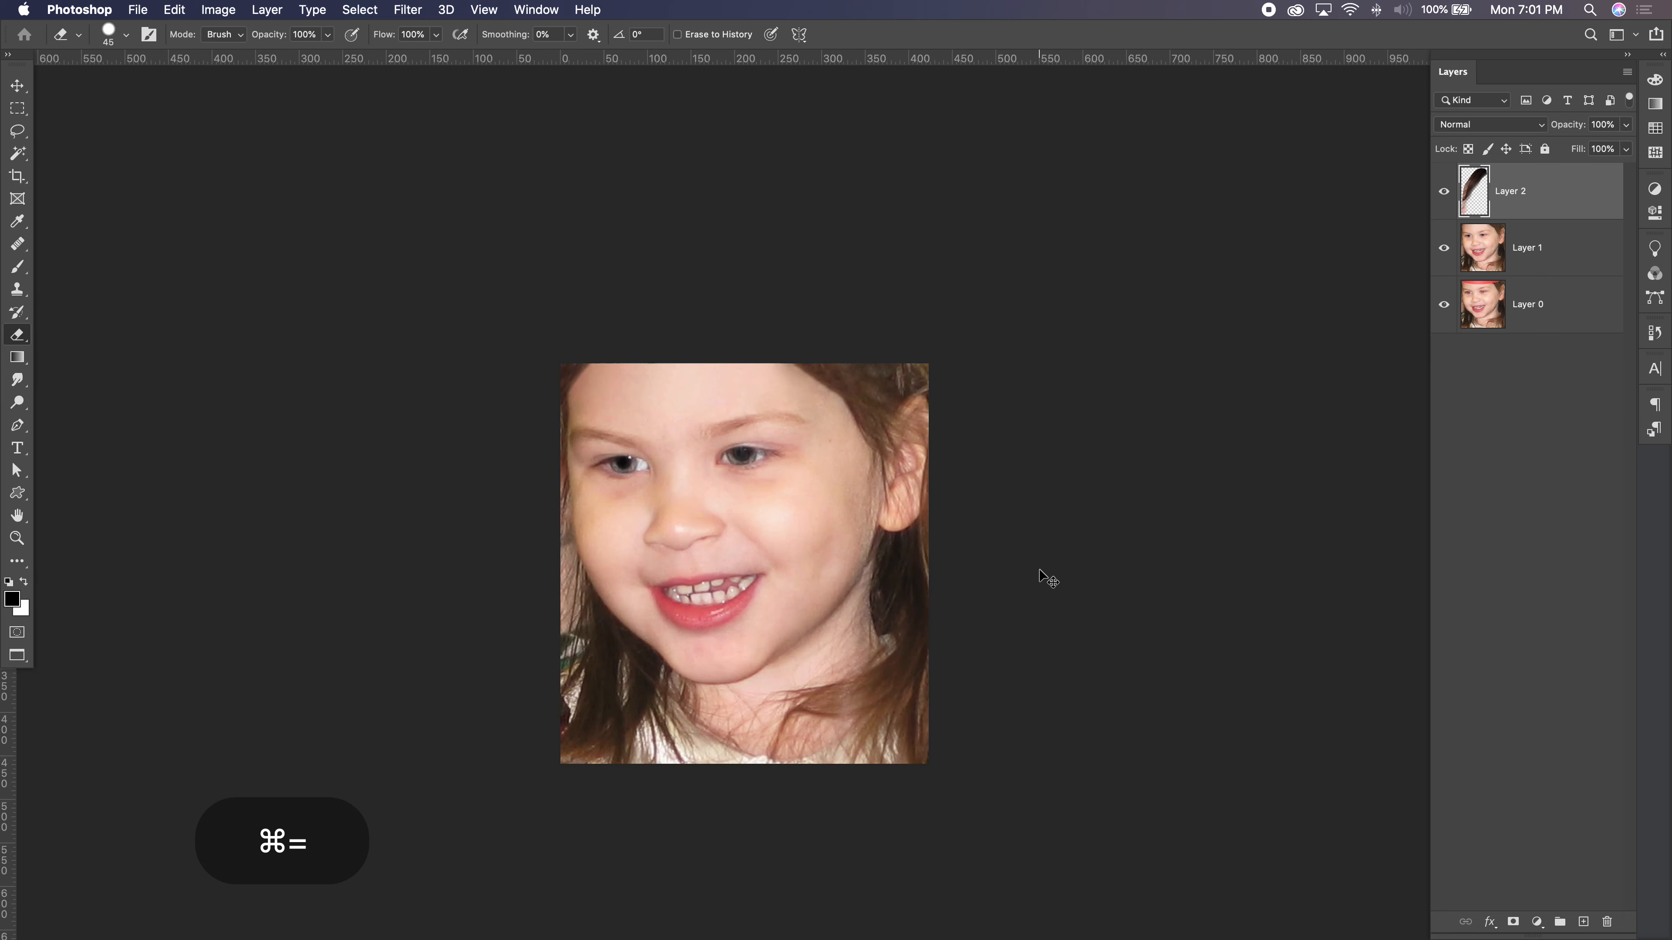
key("super+minus")
key("super+equal")
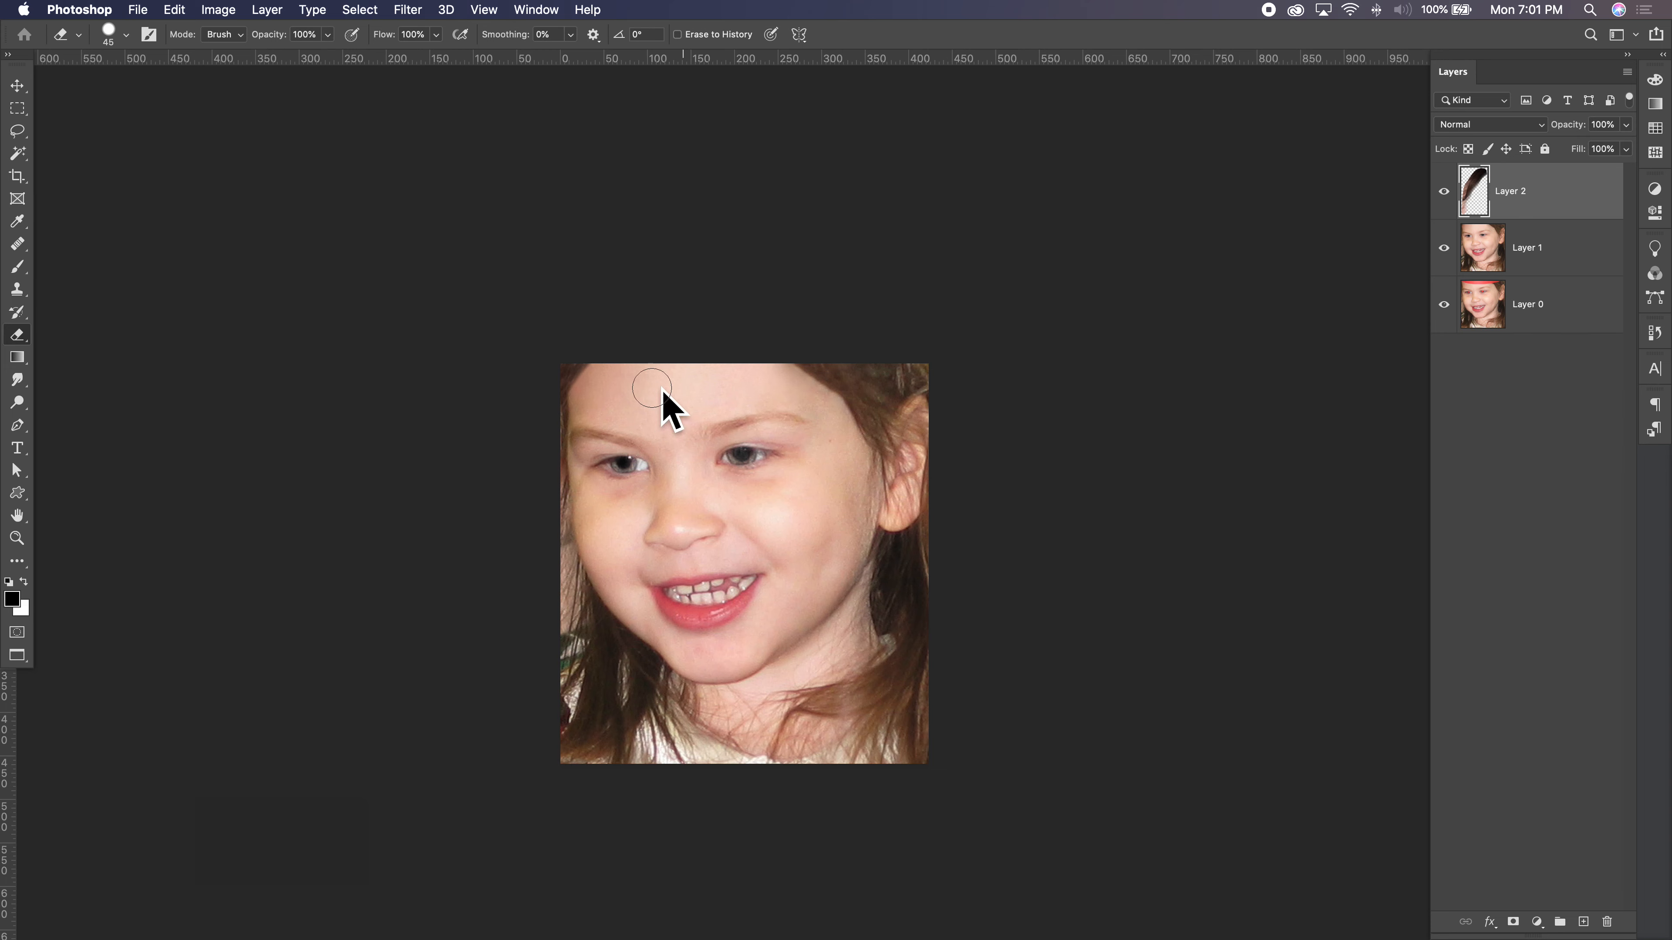
key("super+minus")
key("super+minus")
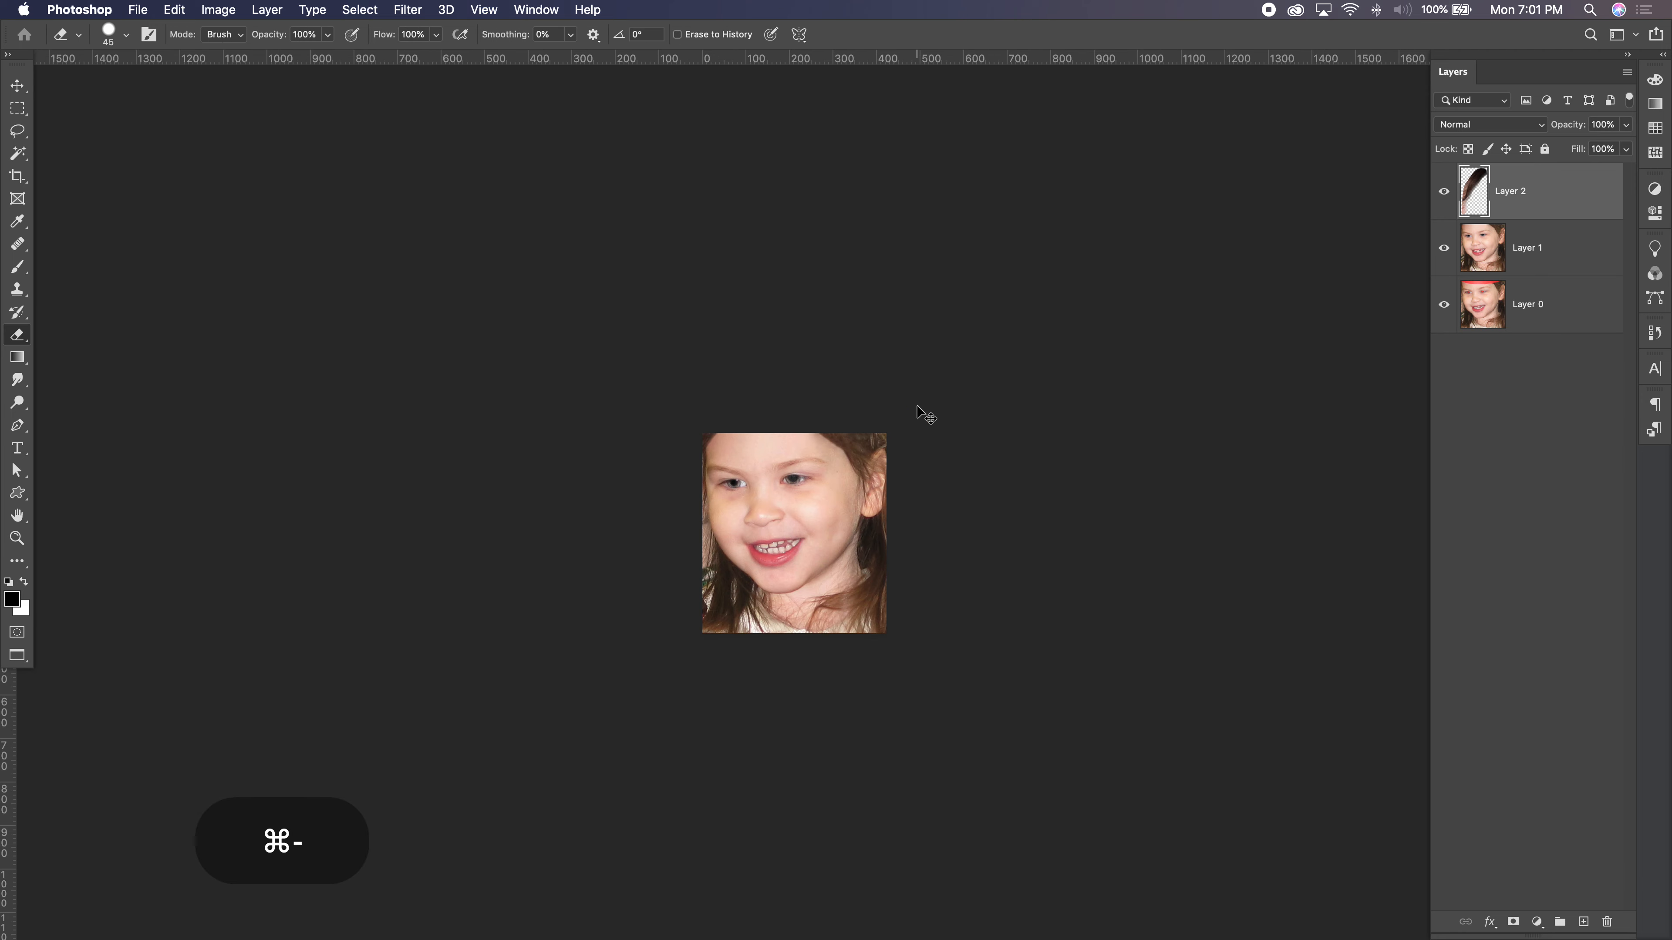
mouse_move(1441, 247)
left_mouse_down()
mouse_move(1435, 189)
mouse_move(1442, 251)
left_mouse_up()
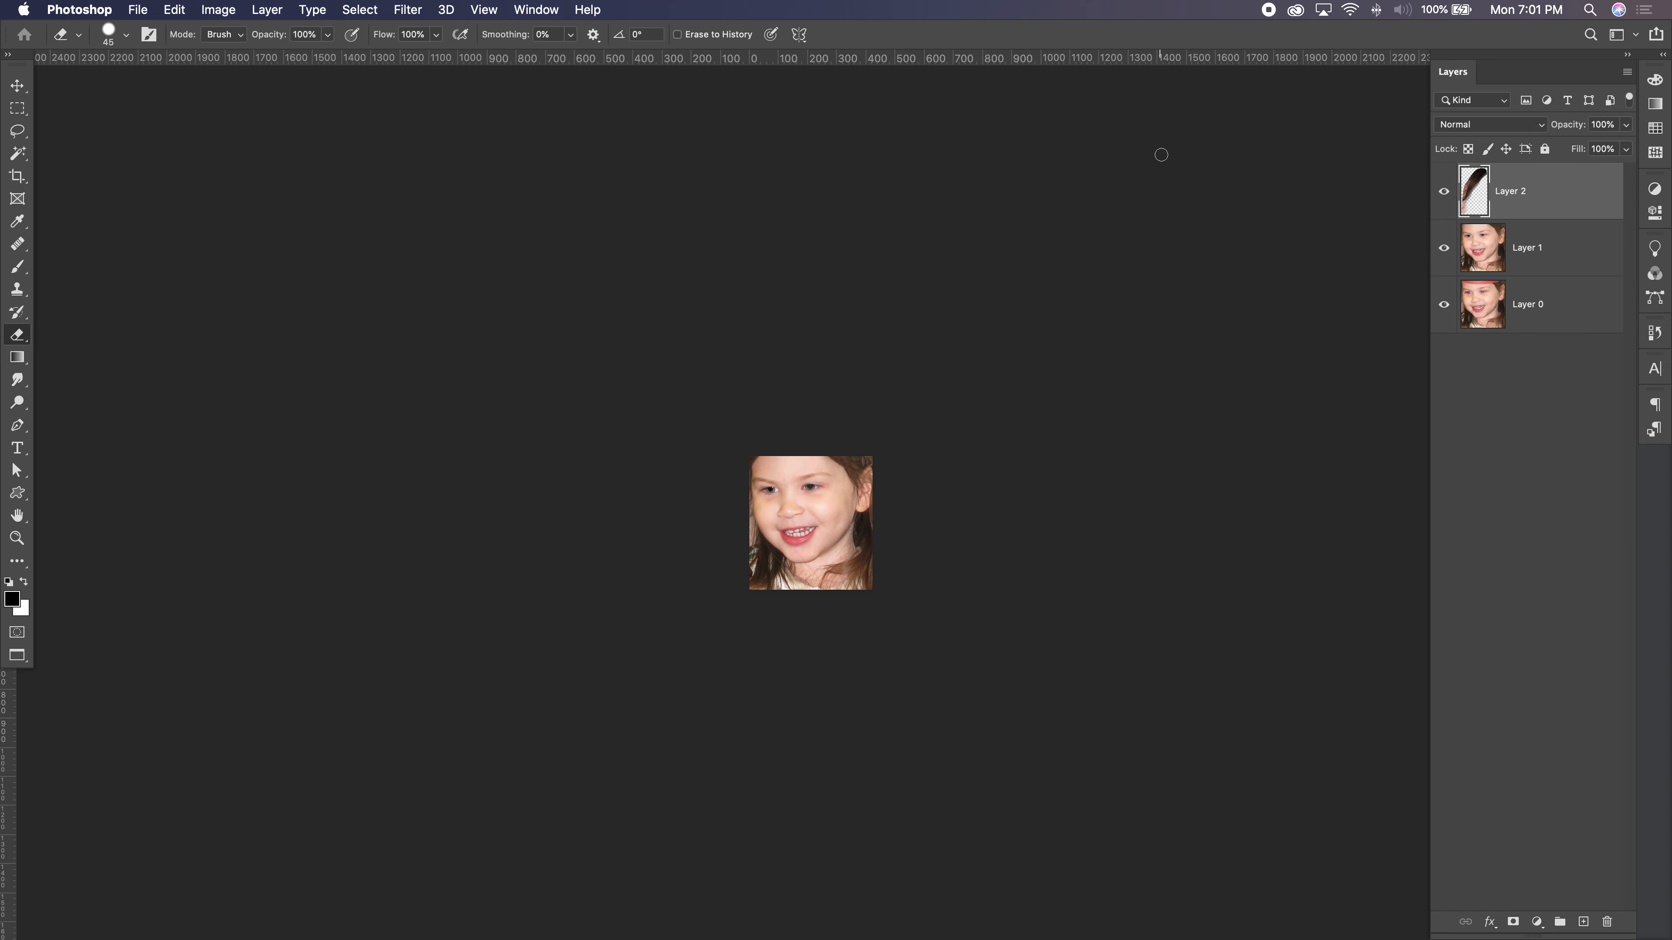